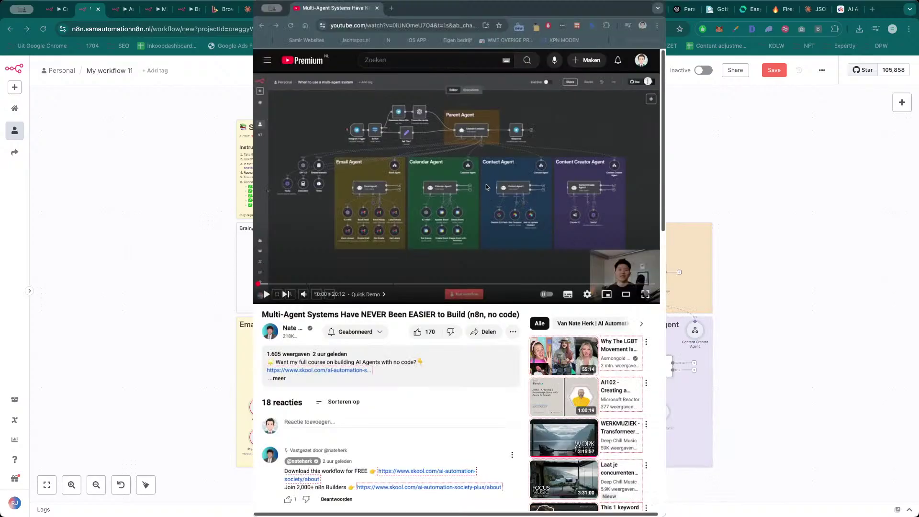
- Move the video window aside and paste the prepared livestream announcement into the draft post in the AI Automation Society community
left_click_drag(494, 190, 801, 454)
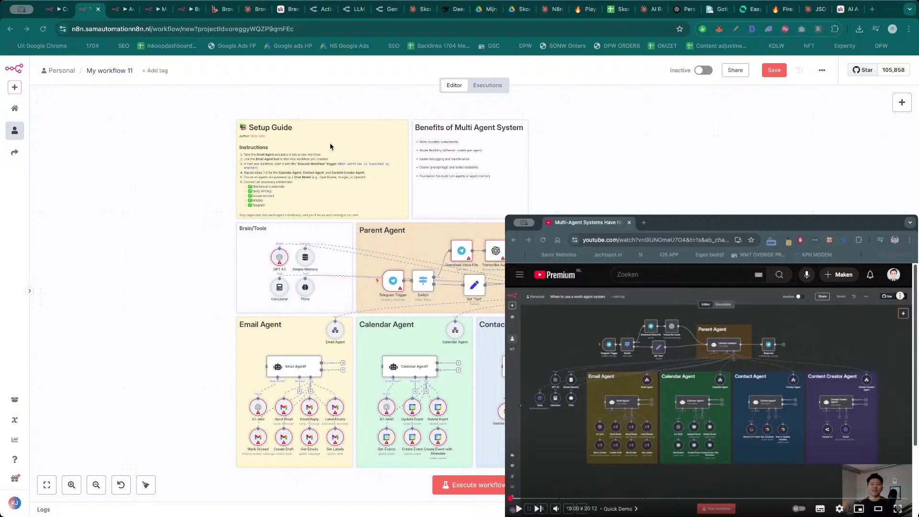
left_click(847, 11)
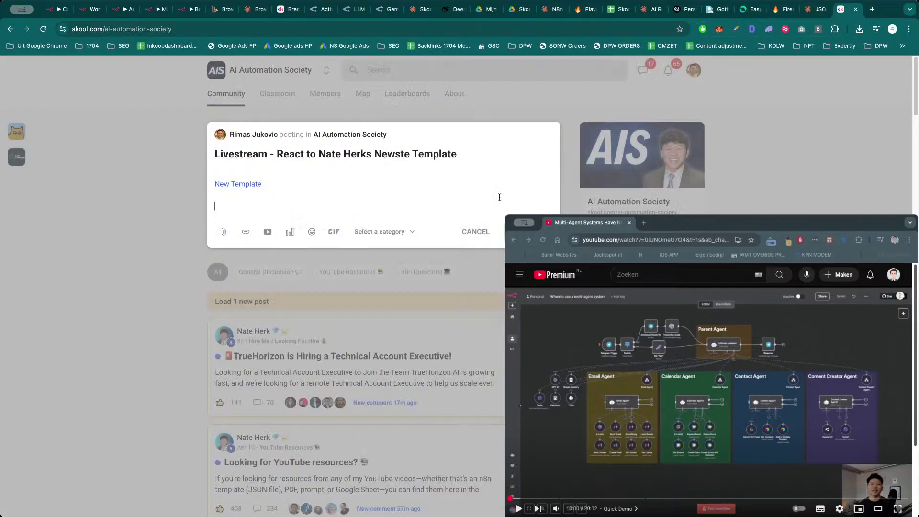
key("super+v")
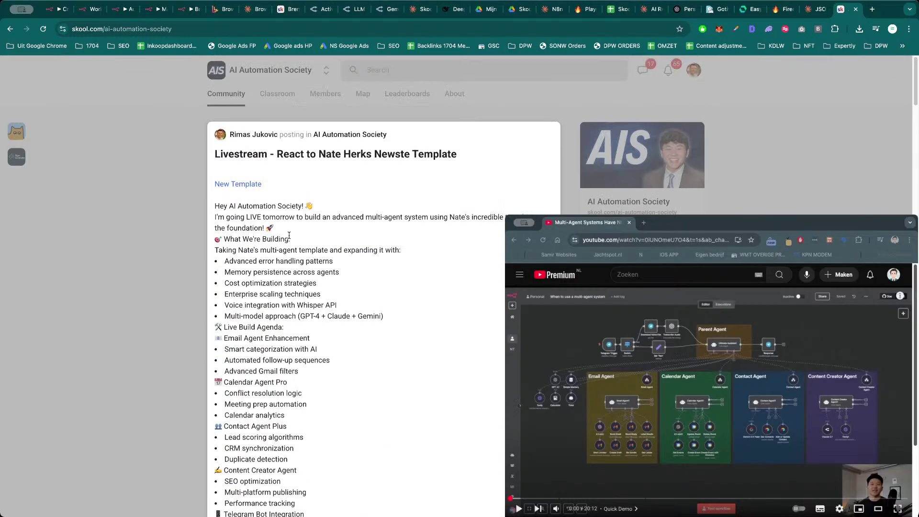
- Insert blank lines before the "What We're Building" and "Live Build Agenda" headings in the draft post
left_click(299, 238)
key("Return")
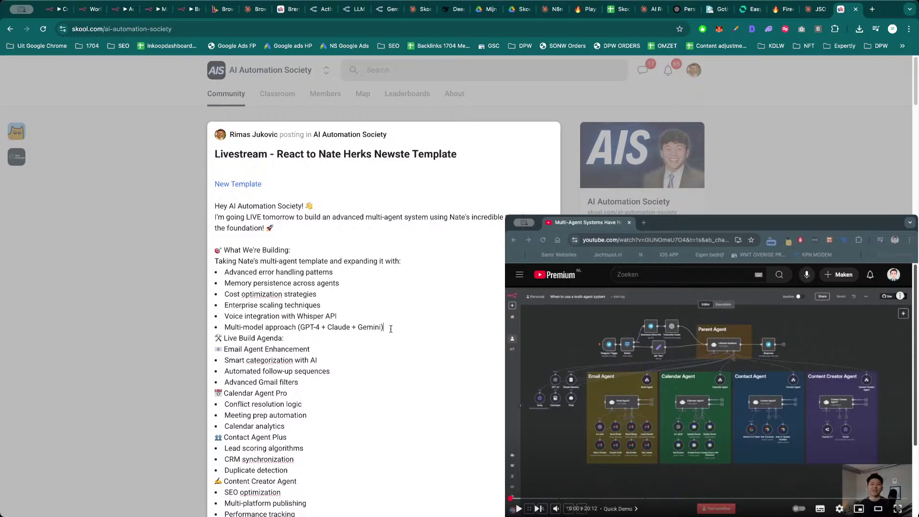
key("Return")
- Insert blank lines before the Calendar Agent Pro, Contact Agent Plus and Content Creator Agent headings
scroll(311, 325, "down", 3)
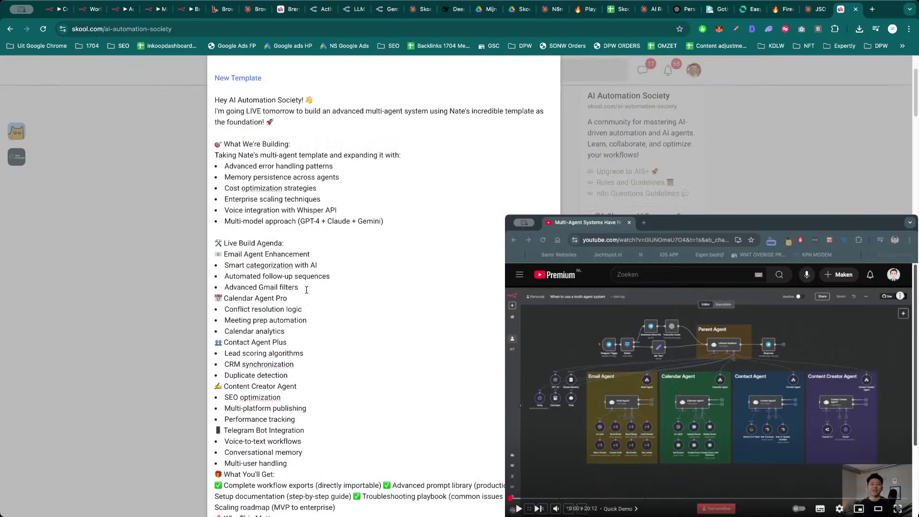
left_click(306, 290)
key("Return")
left_click(307, 345)
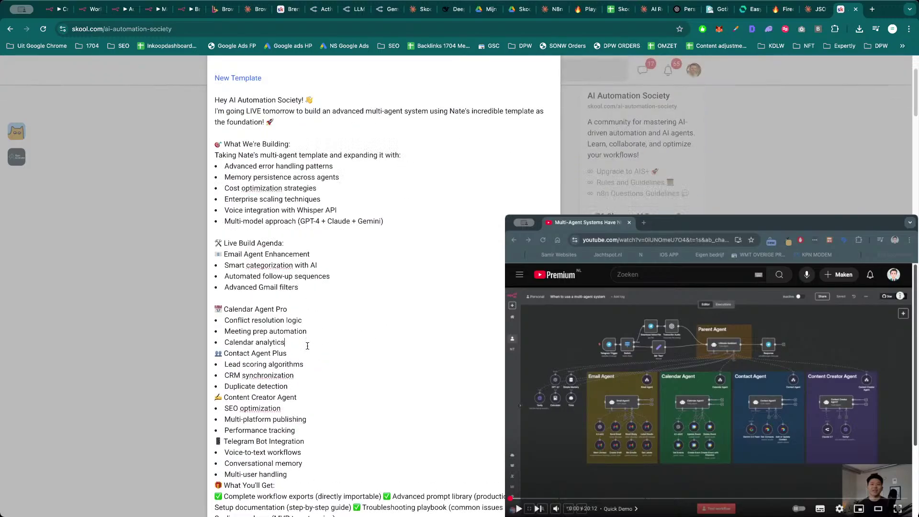
key("Return")
left_click(300, 396)
key("Return")
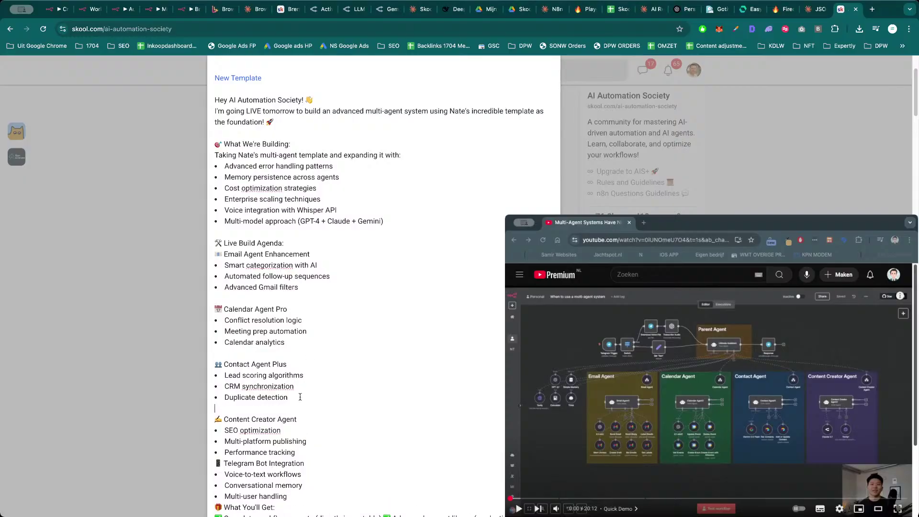
- Insert blank lines before the "Telegram Bot Integration" and "What You'll Get" headings
scroll(300, 396, "down", 3)
key("Down")
key("Down")
key("Down")
key("Down")
key("End")
key("Return")
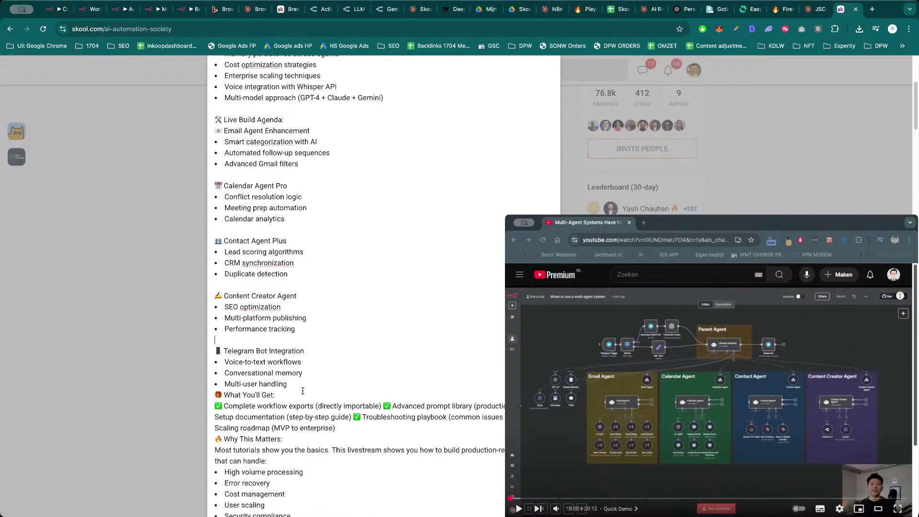
left_click(297, 384)
key("Return")
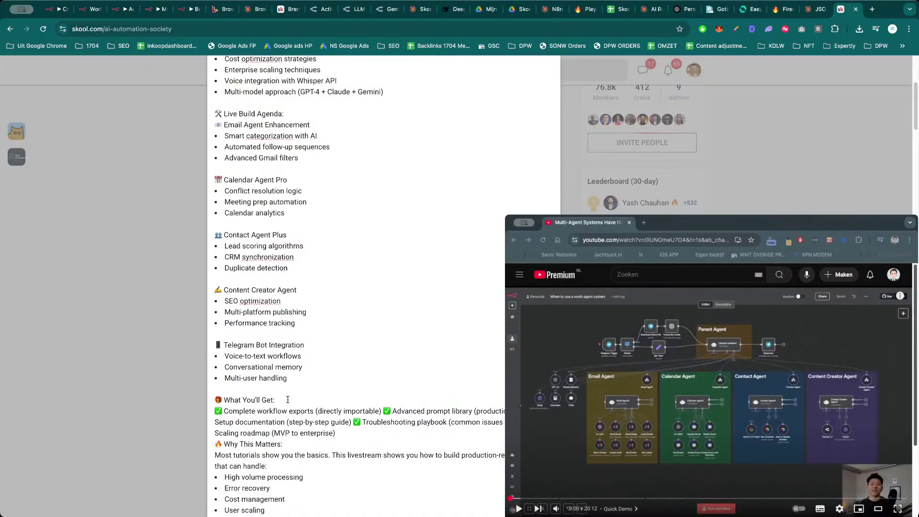
- Put each checkmark item under "What You'll Get" on its own line and add a blank line before "Why This Matters"
left_click(385, 411)
key("Return")
left_click(371, 422)
key("Return")
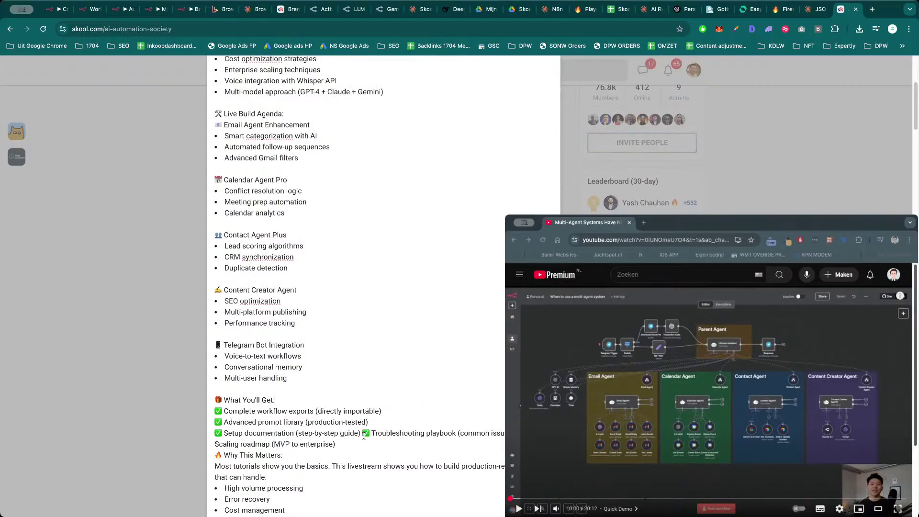
left_click(364, 435)
key("Return")
left_click(387, 444)
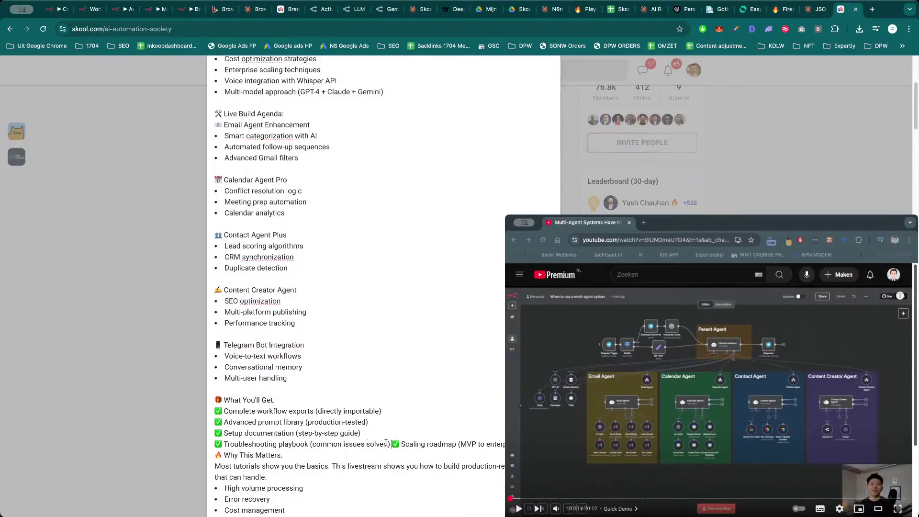
key("Return")
scroll(378, 438, "down", 1)
left_click(356, 435)
key("Return")
- Insert blank lines below the "Huge Credit" and "Don't Miss Out" headings and before the "React with" line
scroll(335, 426, "down", 3)
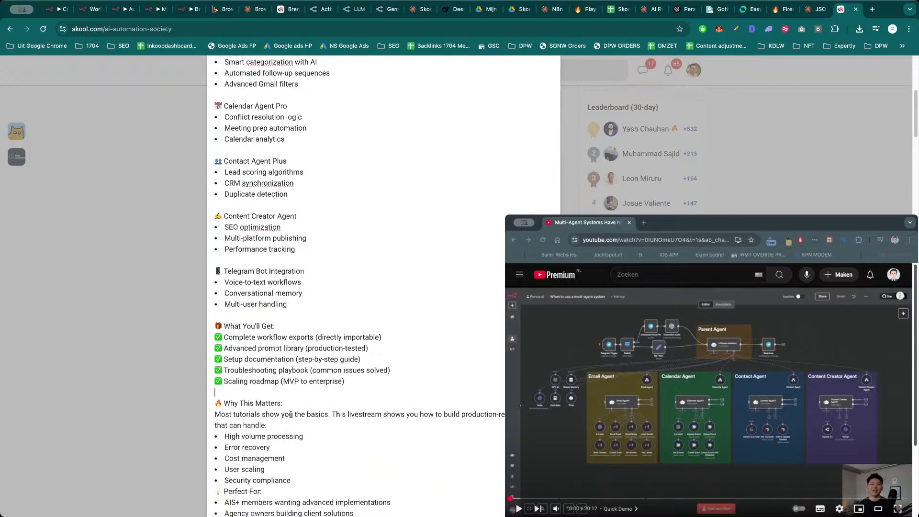
scroll(291, 413, "down", 5)
scroll(316, 278, "down", 3)
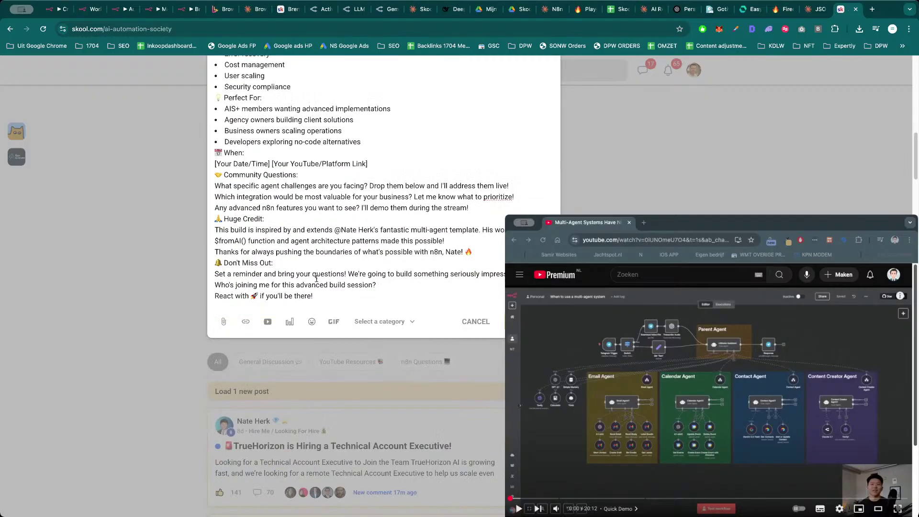
scroll(316, 282, "up", 2)
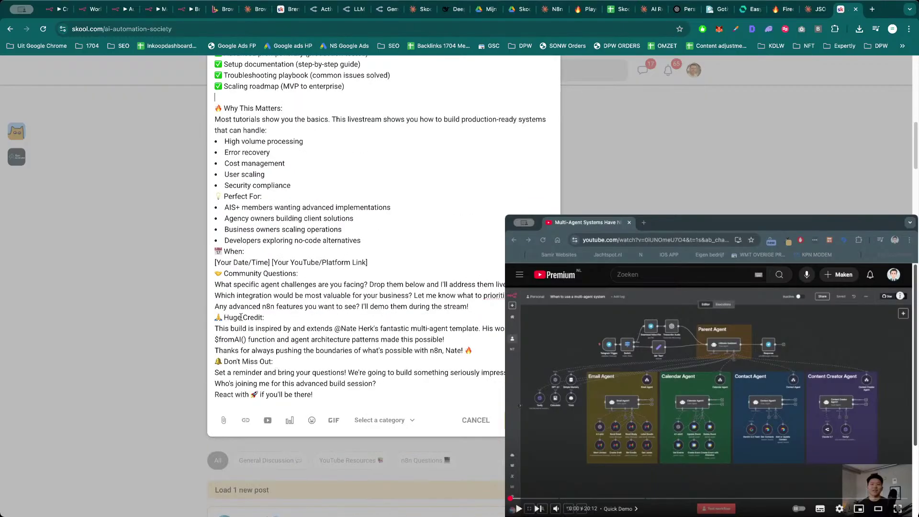
left_click(265, 317)
key("Return")
left_click(285, 371)
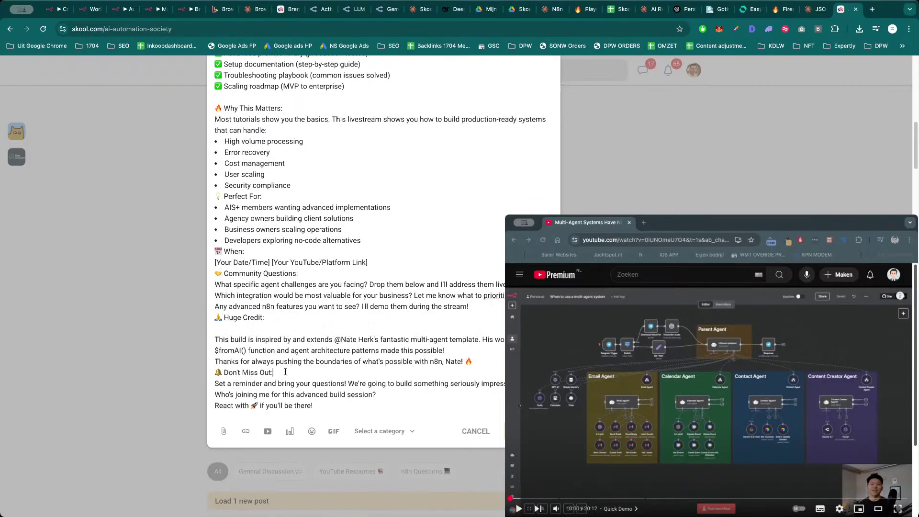
key("Return")
left_click(397, 402)
key("Return")
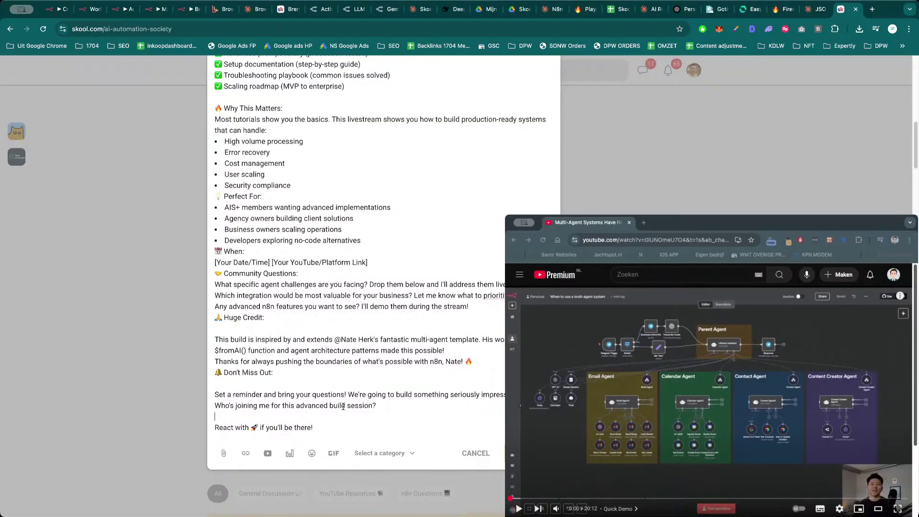
- Delete the "When" section with its date and platform link placeholders, leaving blank space before "Community Questions"
left_click(305, 273)
key("Return")
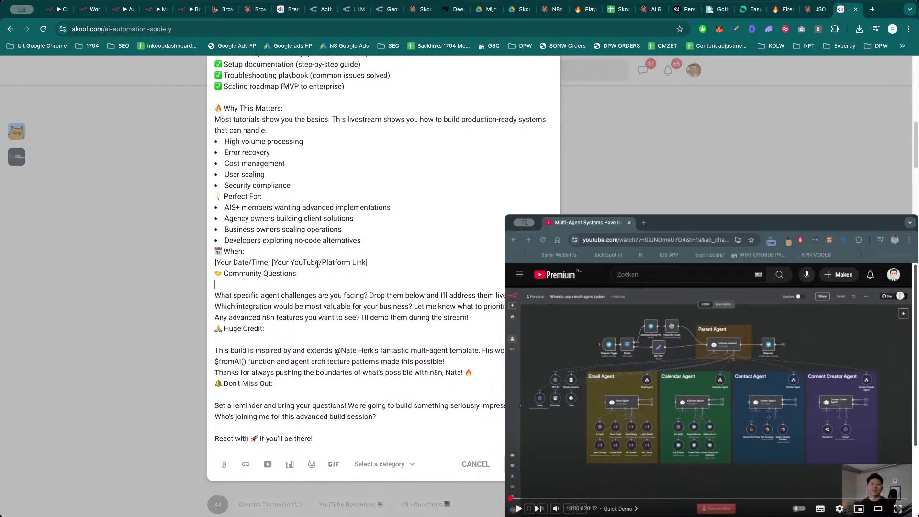
left_click(368, 241)
key("Return")
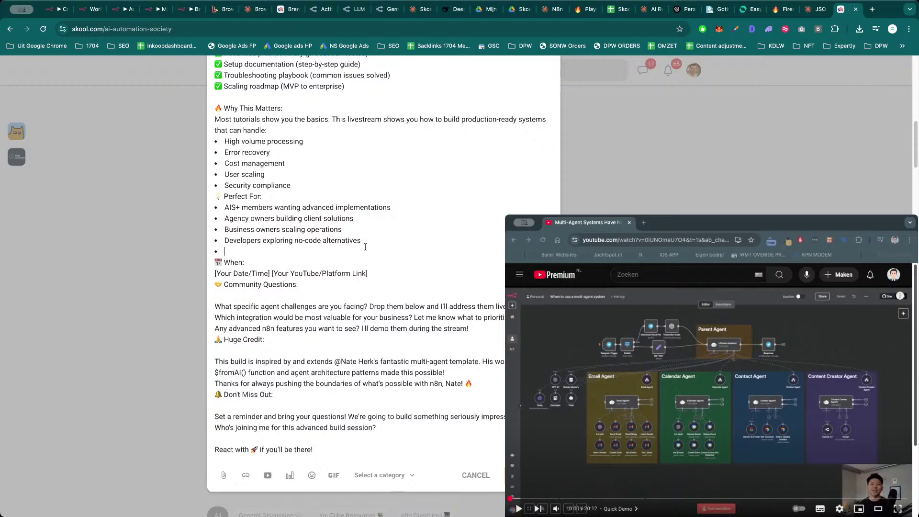
left_click_drag(383, 273, 216, 263)
key("BackSpace")
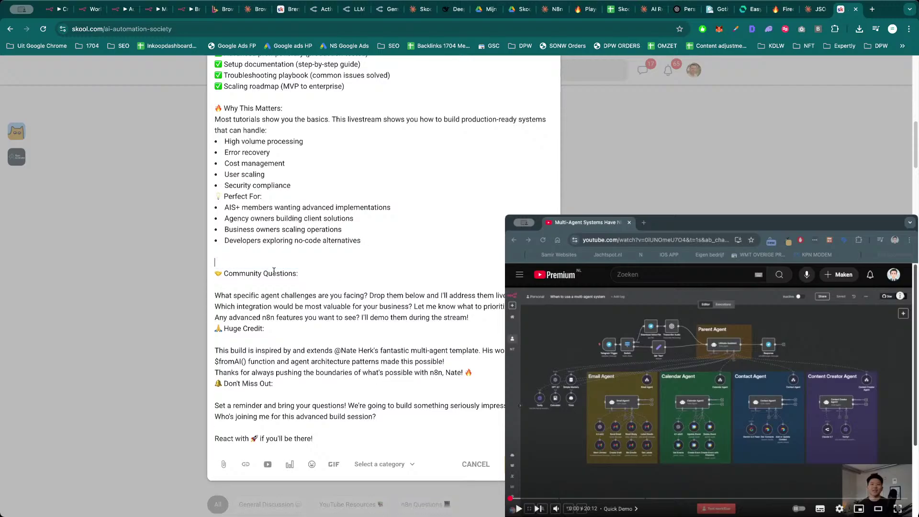
key("BackSpace")
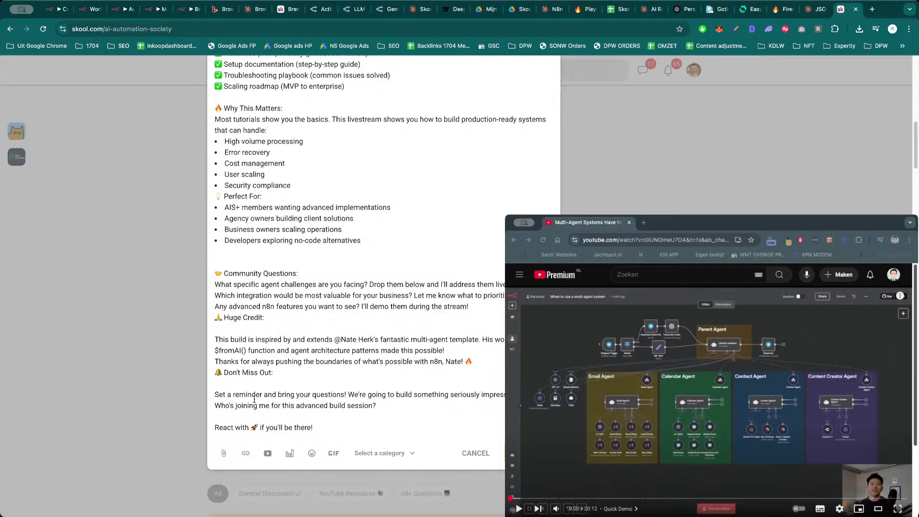
scroll(302, 311, "up", 15)
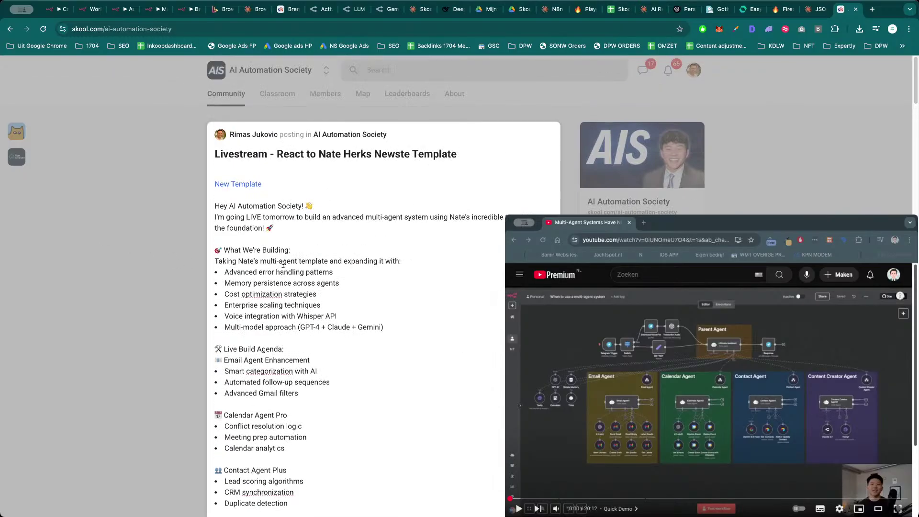
left_click(272, 192)
type("Live Link:")
scroll(281, 219, "down", 10)
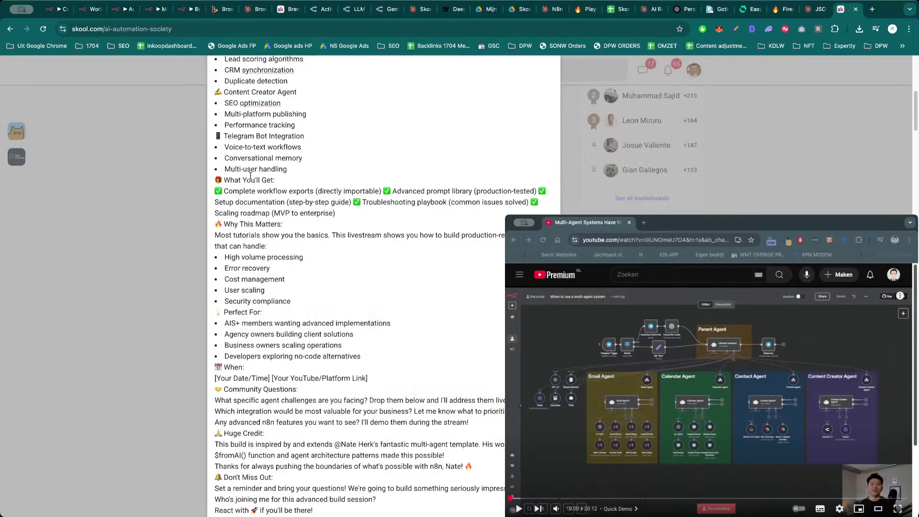
scroll(281, 220, "up", 10)
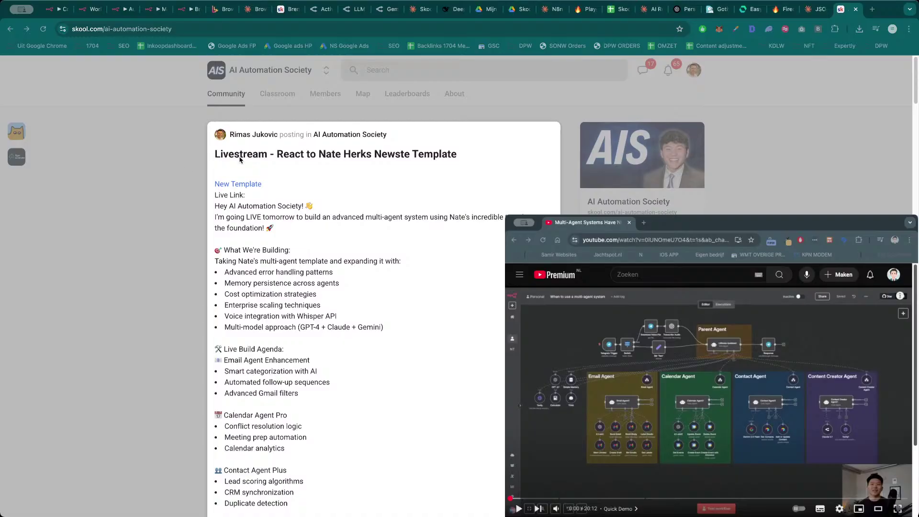
type("https://www.youtube.com/live/6iD9dTMCT3w")
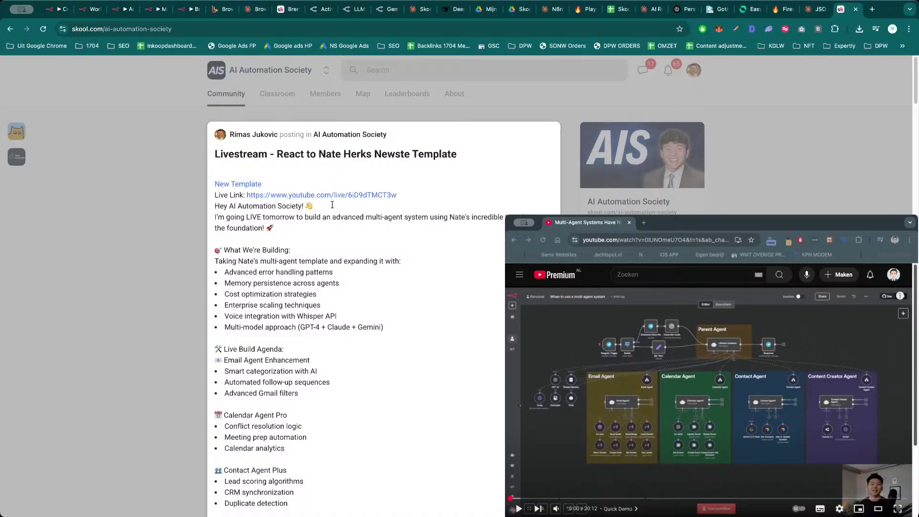
key("Return")
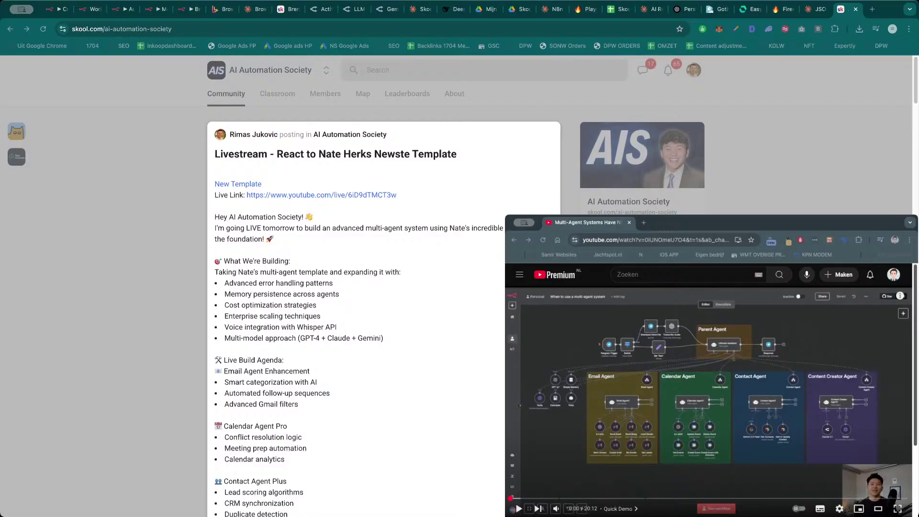
left_click(215, 155)
type("🔴")
- Assign the post to the General Discussion category, publish it, and close the published post's view
scroll(363, 293, "down", 20)
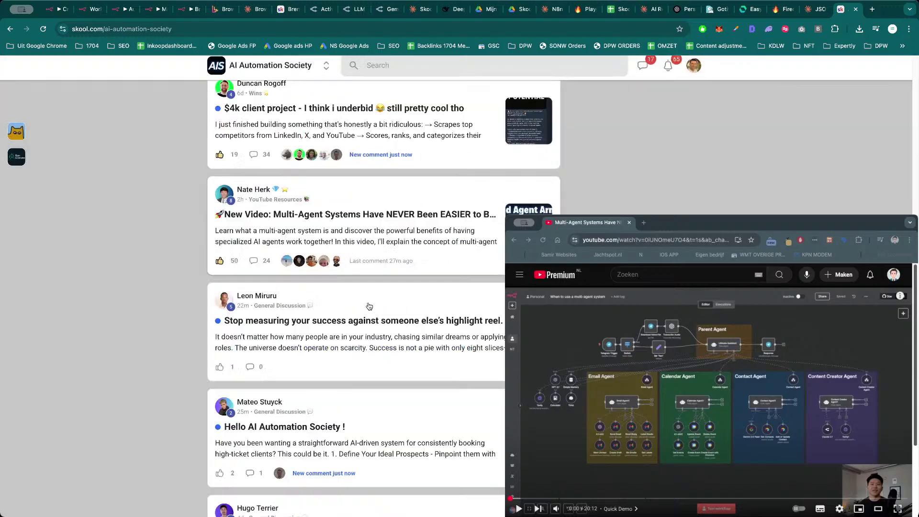
scroll(409, 263, "up", 10)
scroll(390, 285, "up", 15)
scroll(446, 324, "down", 12)
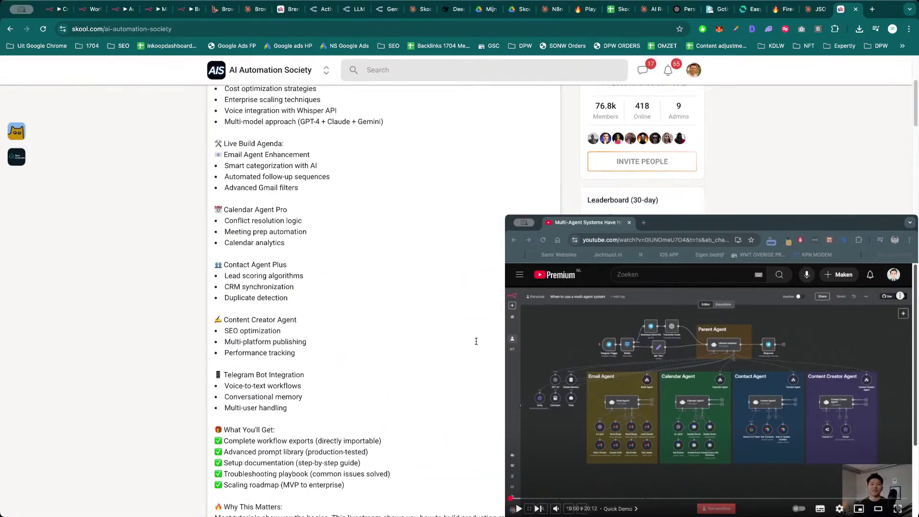
scroll(488, 351, "down", 1)
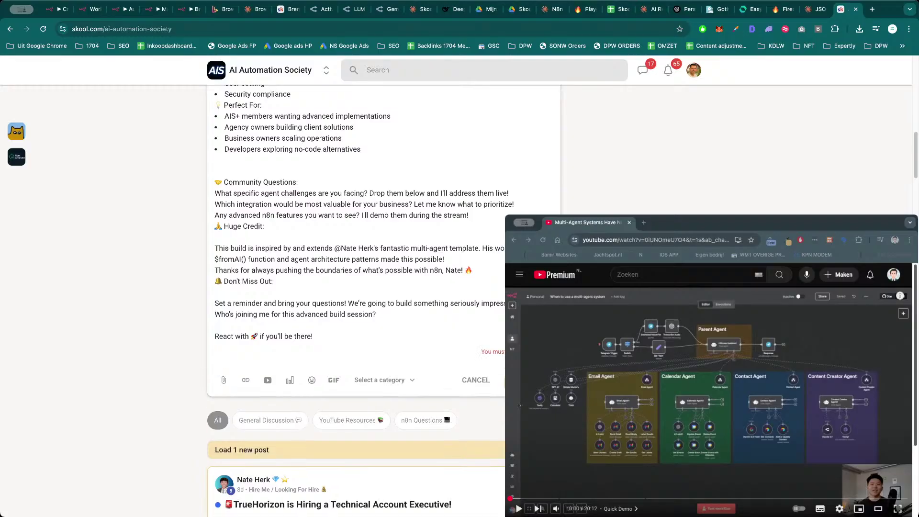
left_click(383, 379)
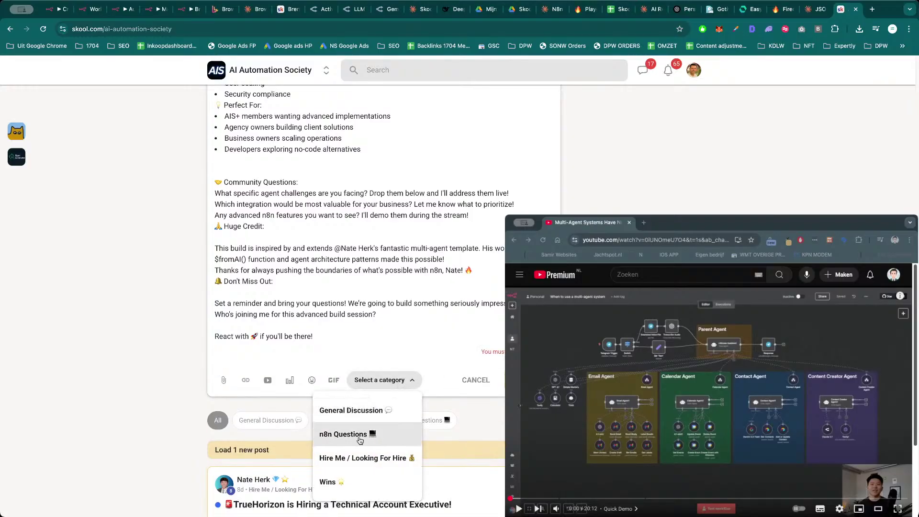
left_click(351, 412)
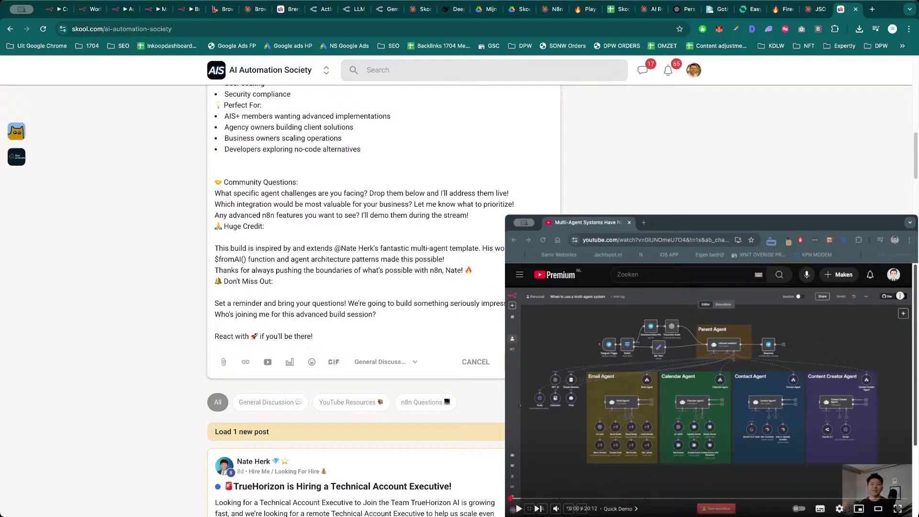
key("ctrl+Return")
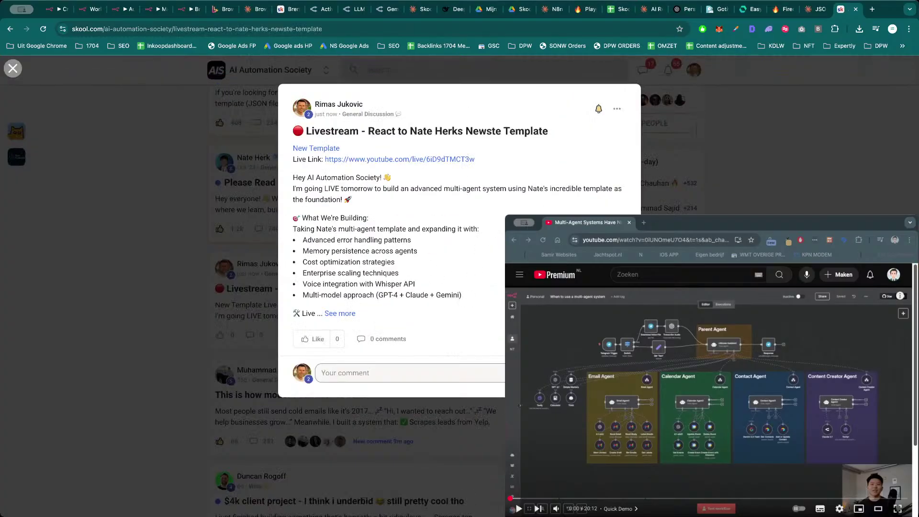
key("Escape")
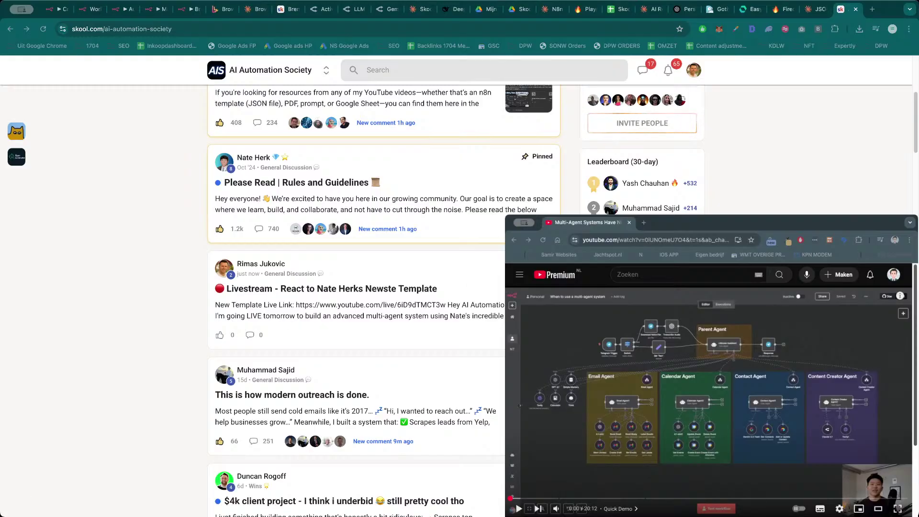
- Open the Samautomation Skool community at skool.com/samautomation in a new browser tab
left_click(759, 143)
type("samautomation")
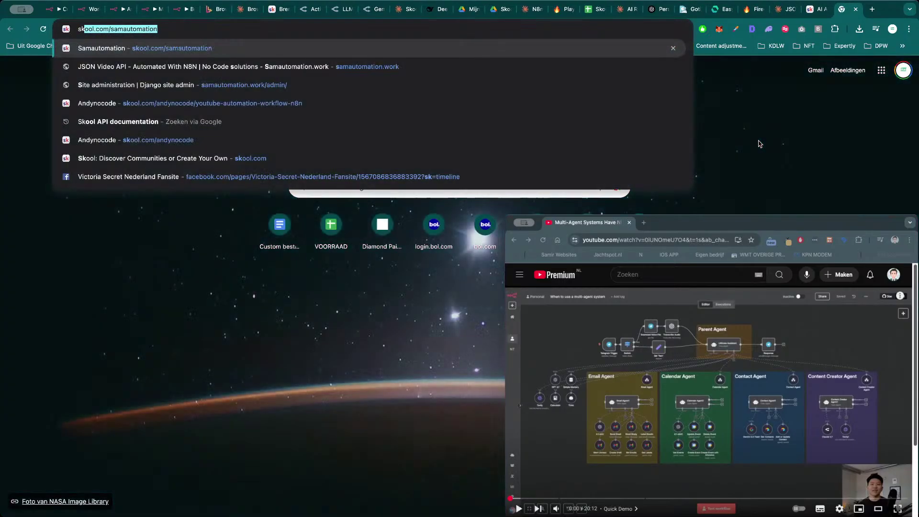
key("Return")
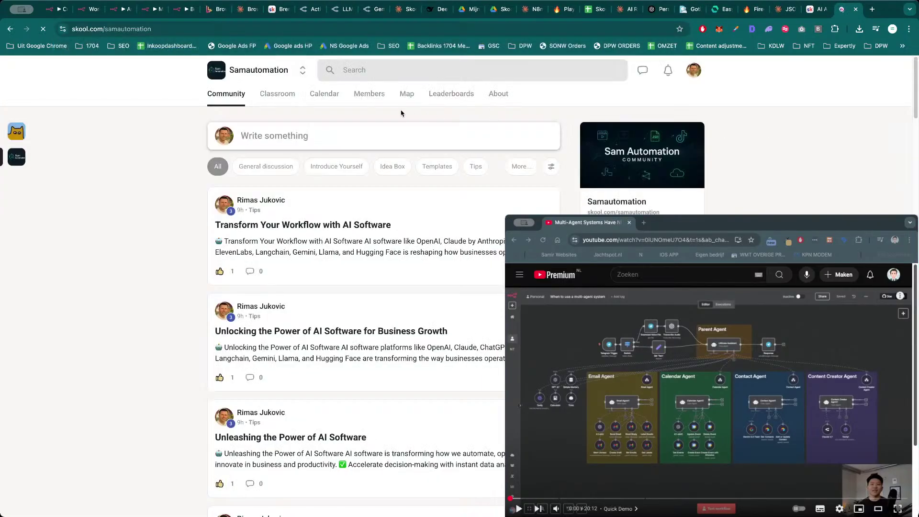
- Start a new post in the Samautomation community with the title "LiveStream currently"
left_click(307, 146)
type("Li")
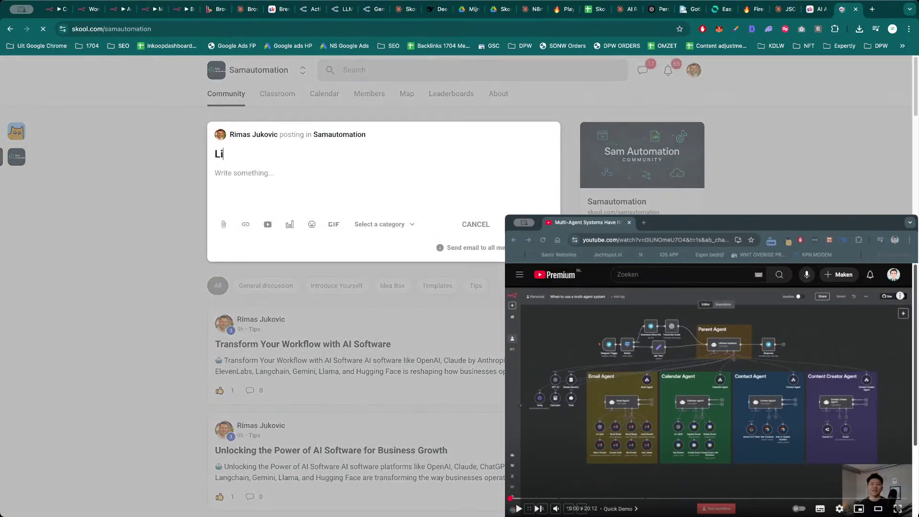
type("veStream currently")
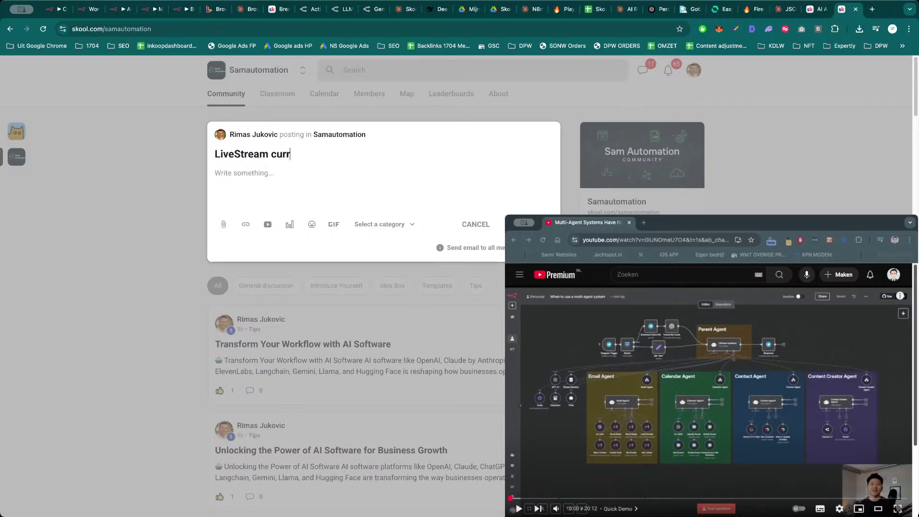
key("Tab")
- Write the post body "Rebuilding a template from Nate Herk and watching his video." with a separate paragraph "Let me know if you have any questions."
type("Rebuilding an tem")
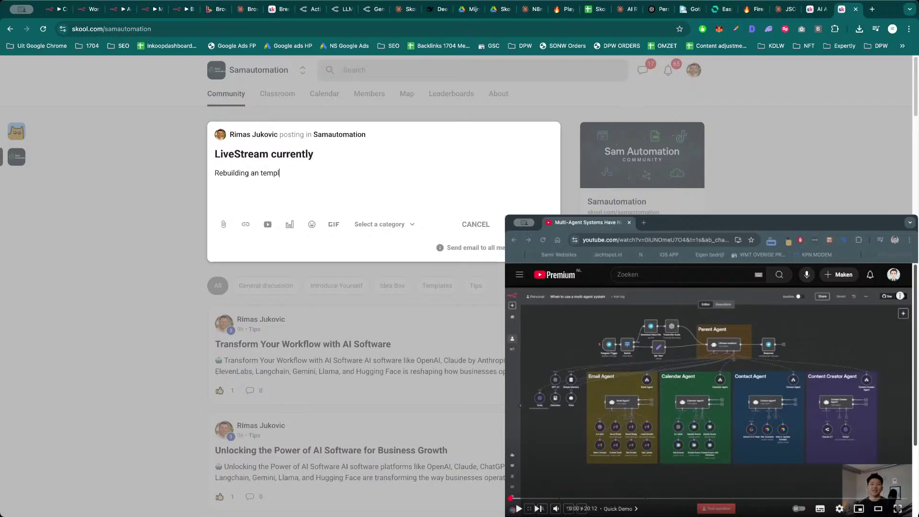
key("BackSpace")
key("BackSpace")
key("BackSpace")
type("template from Nate Herk an")
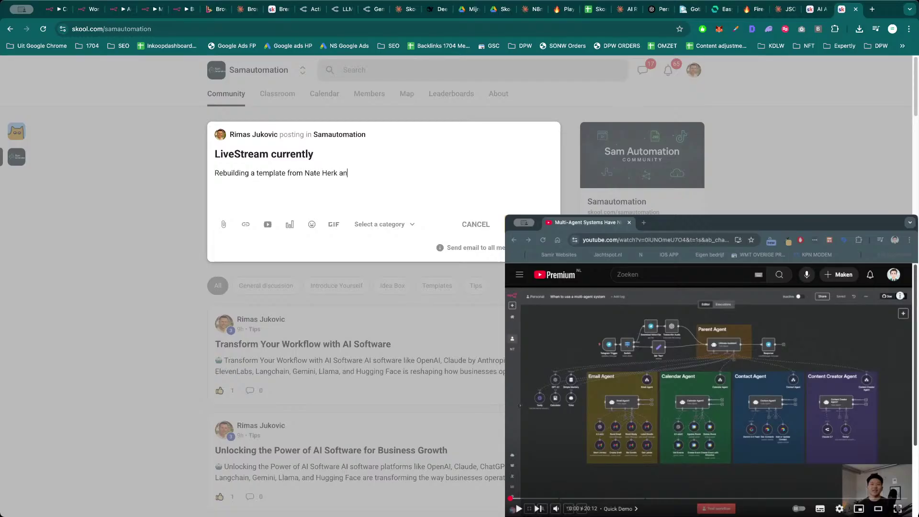
type("d watching his video. ")
type("Let me know if")
type(" you h")
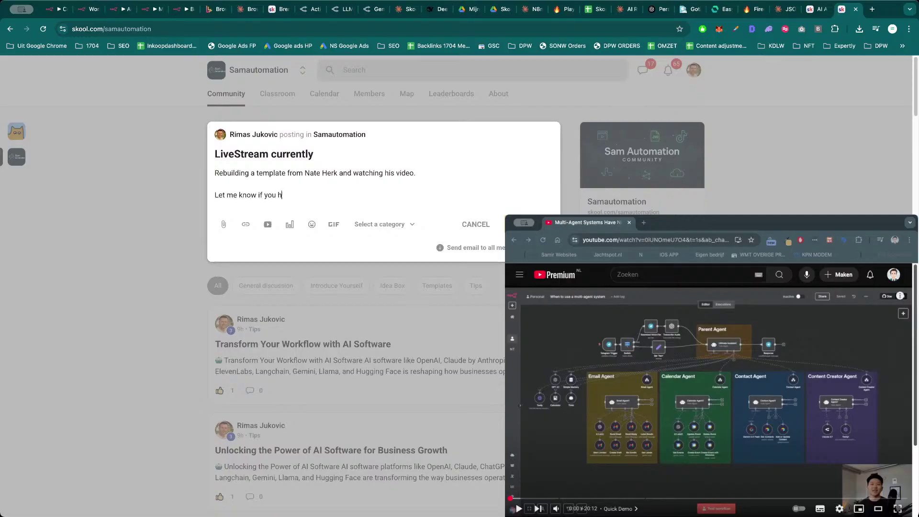
type("ave any questions.")
key("Return")
key("Return")
type("🔴")
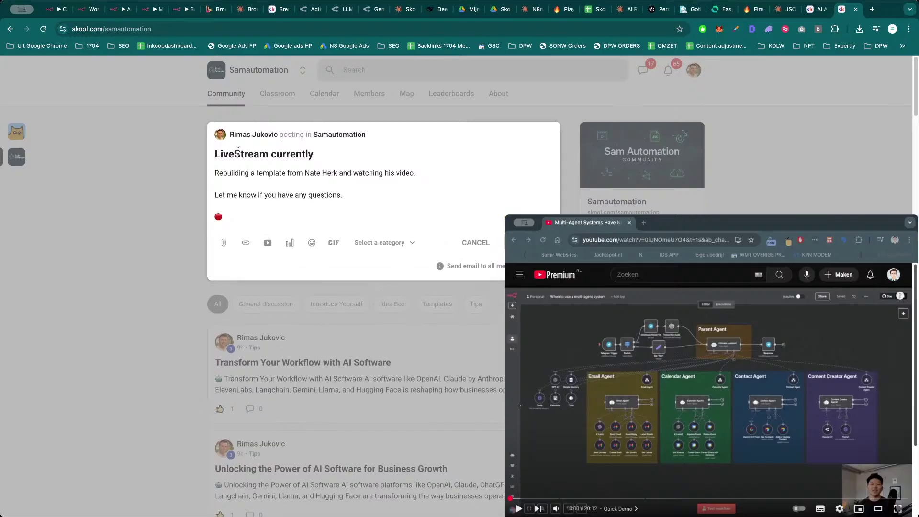
left_click(216, 154)
type("🔴")
left_click(232, 216)
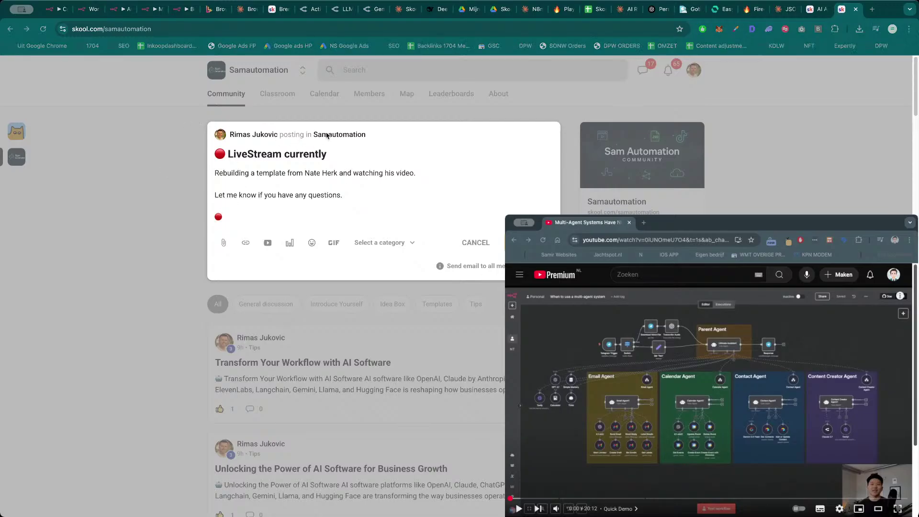
type("https://www.youtube.com/live/6iD9dTMCT3w")
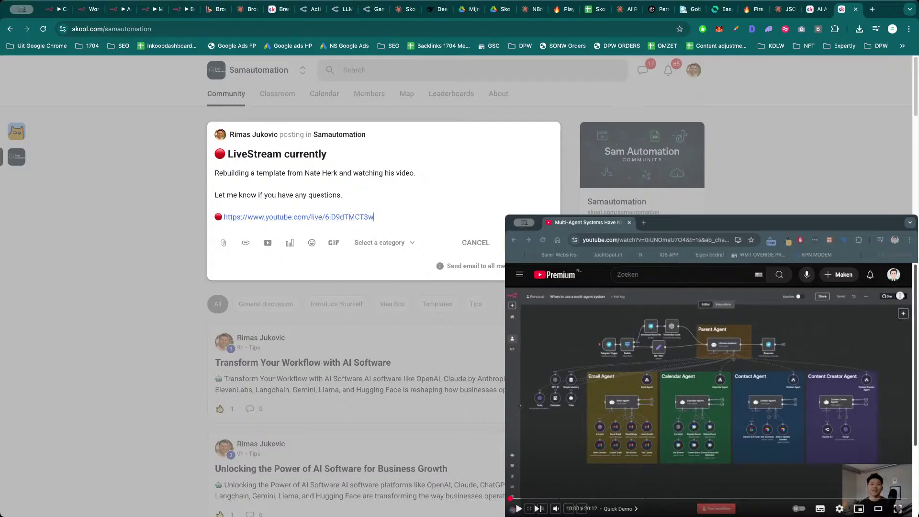
- Assign the post to the Building in Public category, publish it, and close the published post's view
left_click(415, 243)
left_click(377, 392)
key("super+Return")
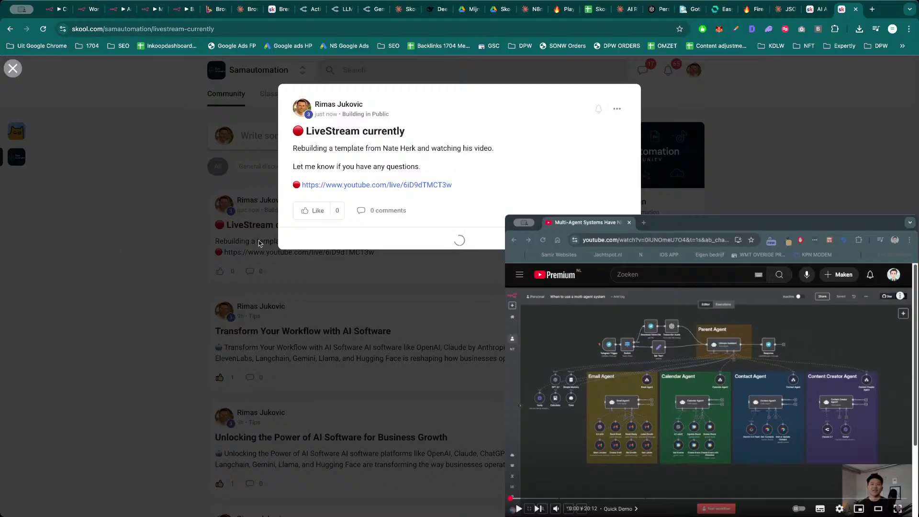
left_click(154, 266)
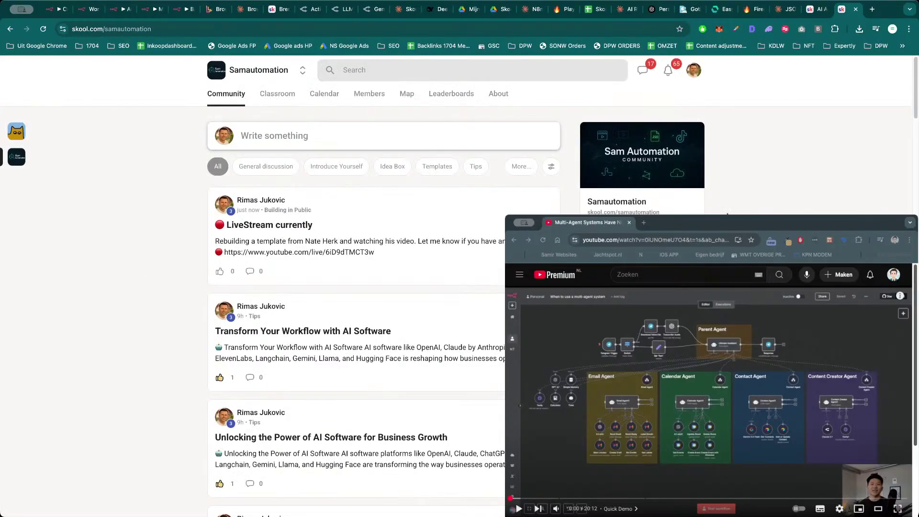
- Open the X home page in a new browser tab and paste the copied "GOING LIVE" announcement into a new post
key("super+t")
key("Return")
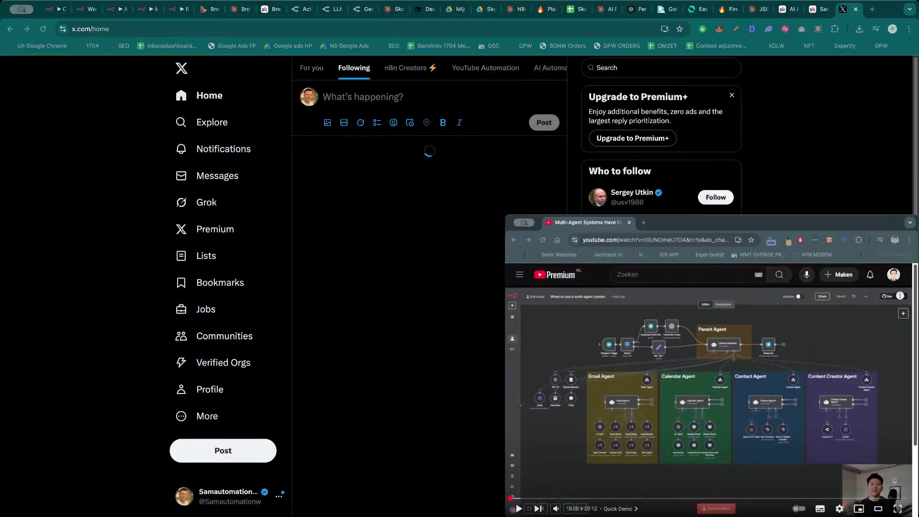
left_click(401, 99)
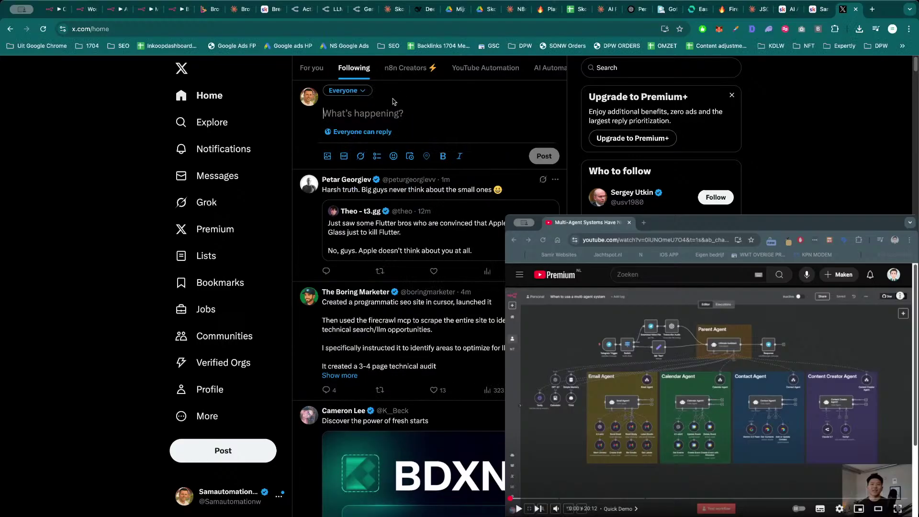
key("super+v")
- Insert blank lines before the hashtags, the "No code required" line, the "Contact management agent" line and the "Email automation agent" line
left_click(442, 194)
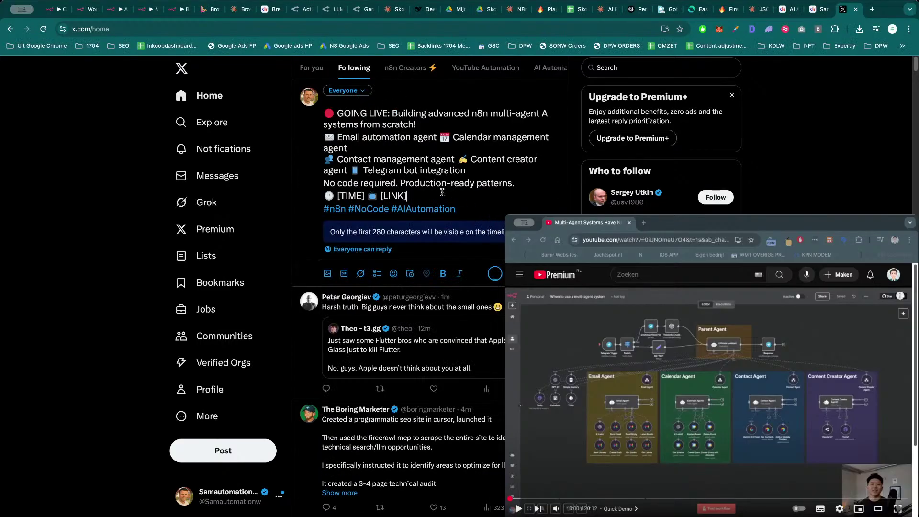
key("Return")
left_click(485, 170)
key("Return")
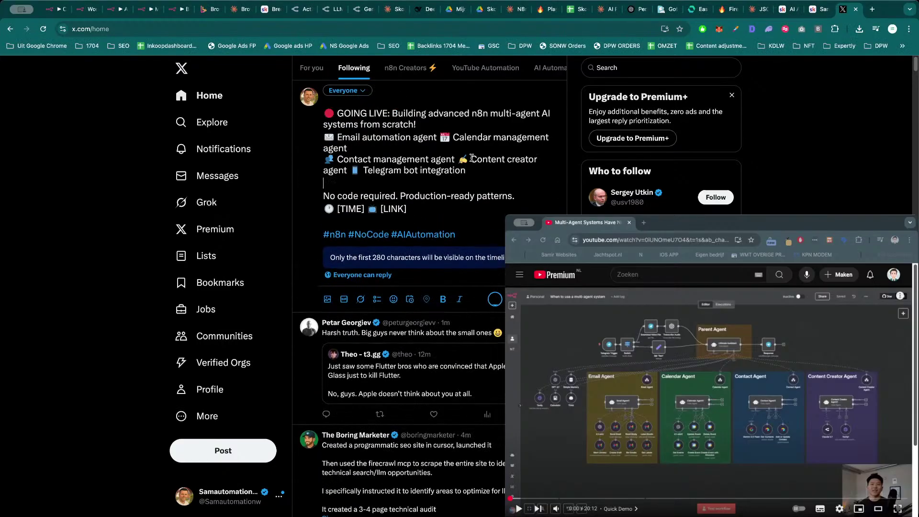
left_click(465, 148)
key("Return")
left_click(454, 125)
key("Return")
- Put "Calendar management agent", "Content creator agent" and "Telegram bot integration" each on its own line
left_click(441, 152)
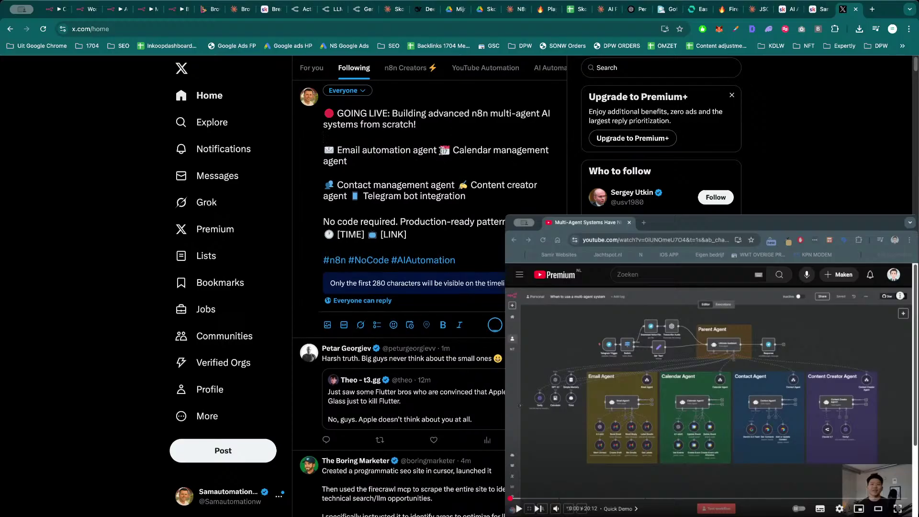
key("Return")
left_click(457, 187)
key("Return")
left_click(432, 199)
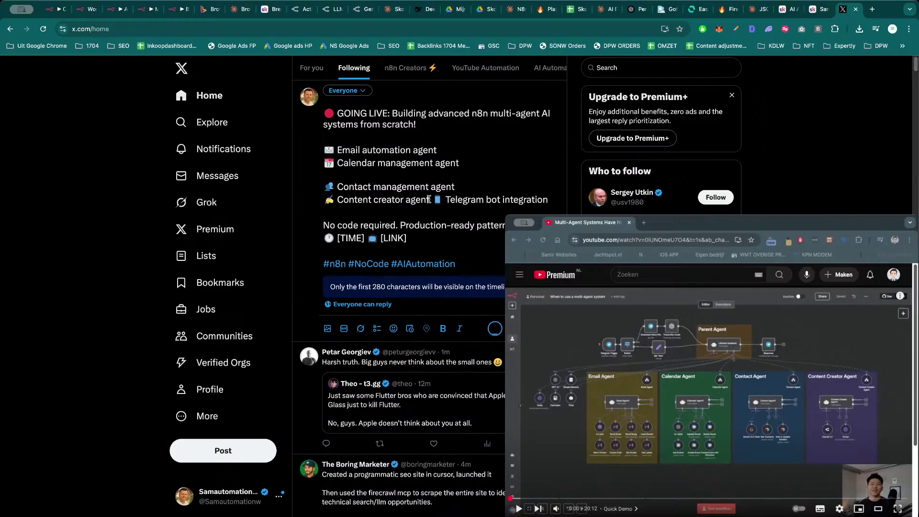
key("Return")
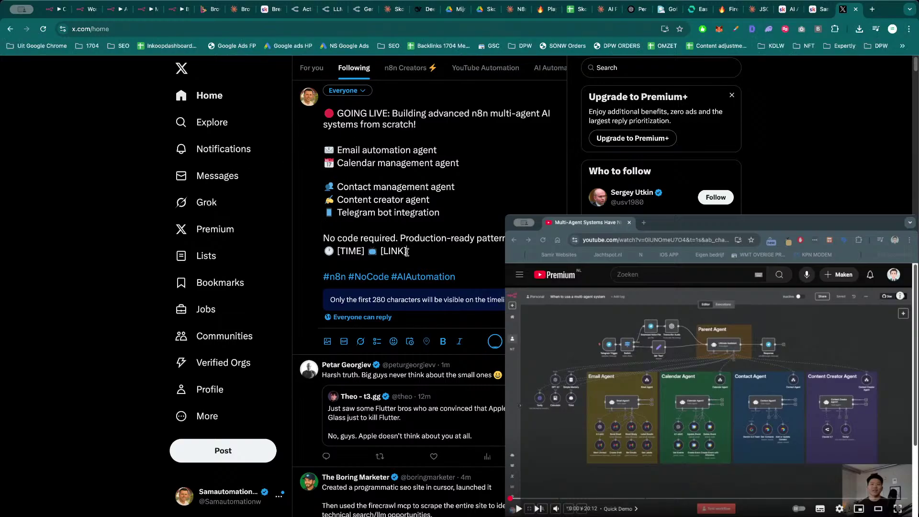
left_click_drag(410, 251, 316, 253)
left_click(370, 249)
key("BackSpace")
left_click_drag(363, 251, 337, 253)
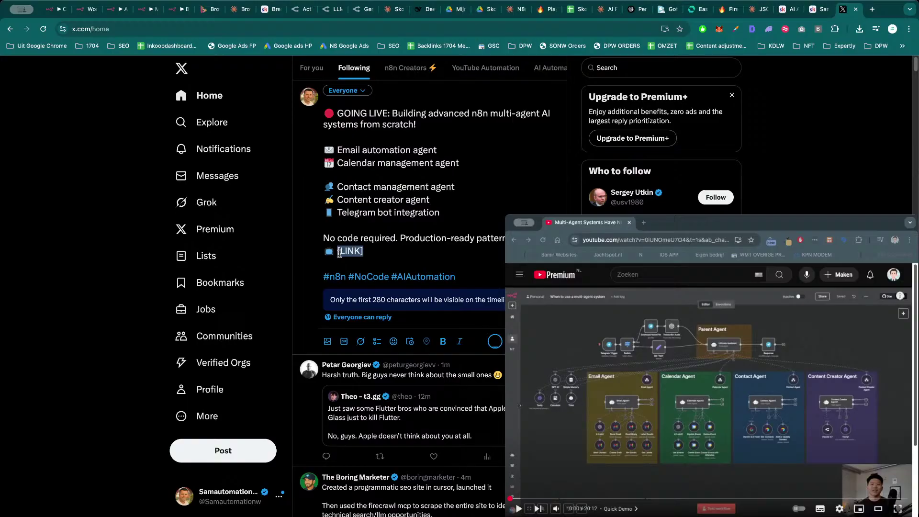
key("ctrl+v")
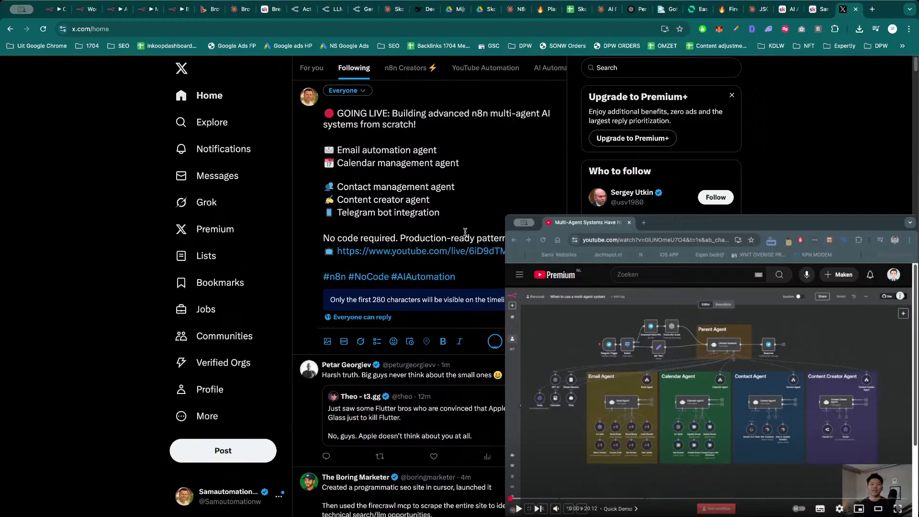
triple_click(417, 253)
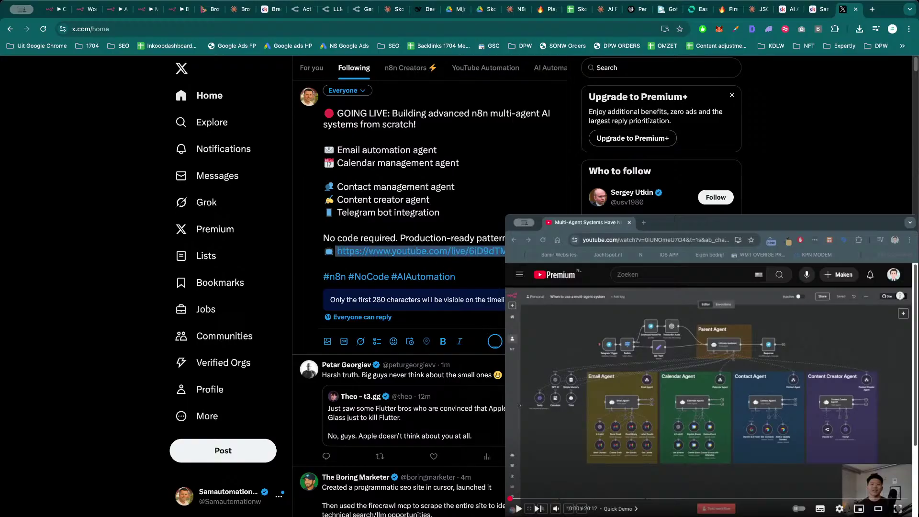
left_click(460, 250)
left_click(394, 115)
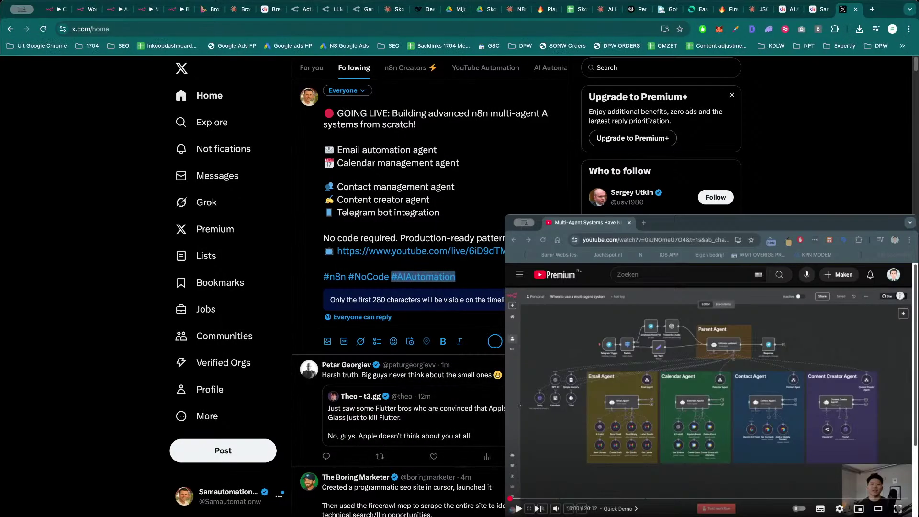
- Publish the announcement on X, refresh the feed with the new posts, and close the X tab
key("super+Return")
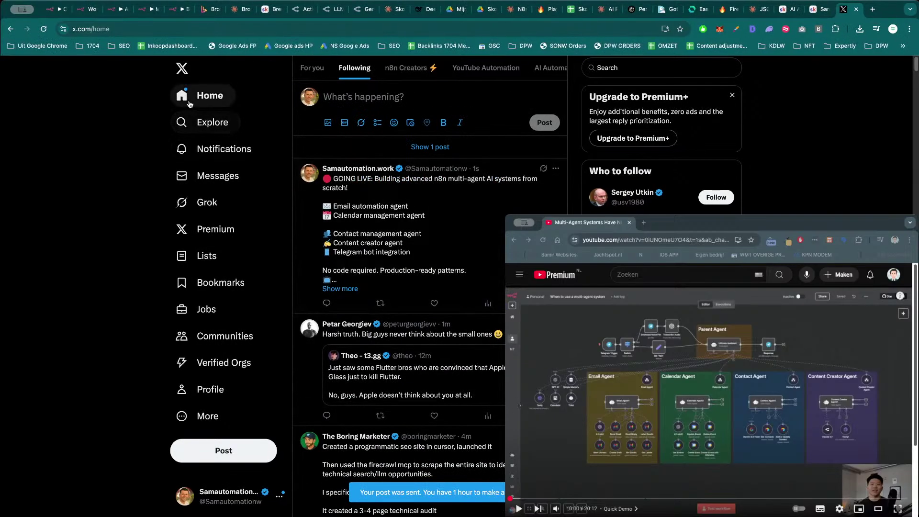
left_click(430, 147)
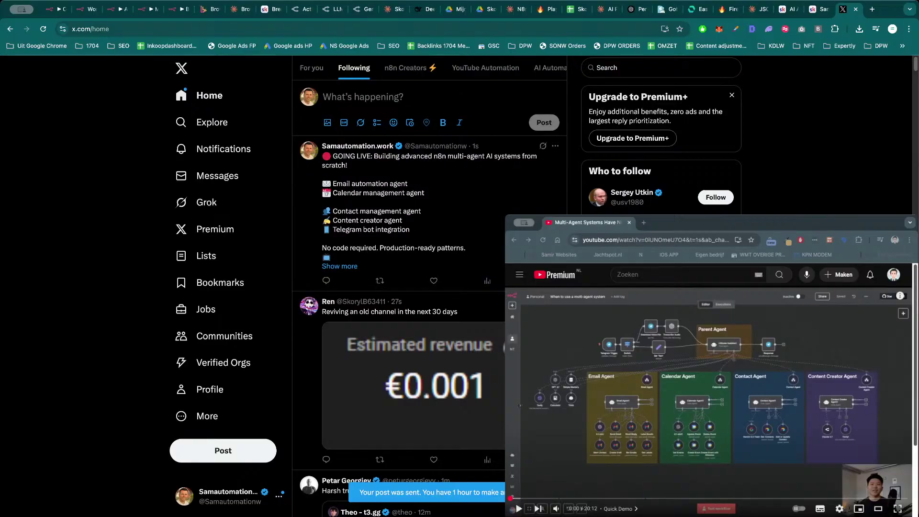
left_click(816, 10)
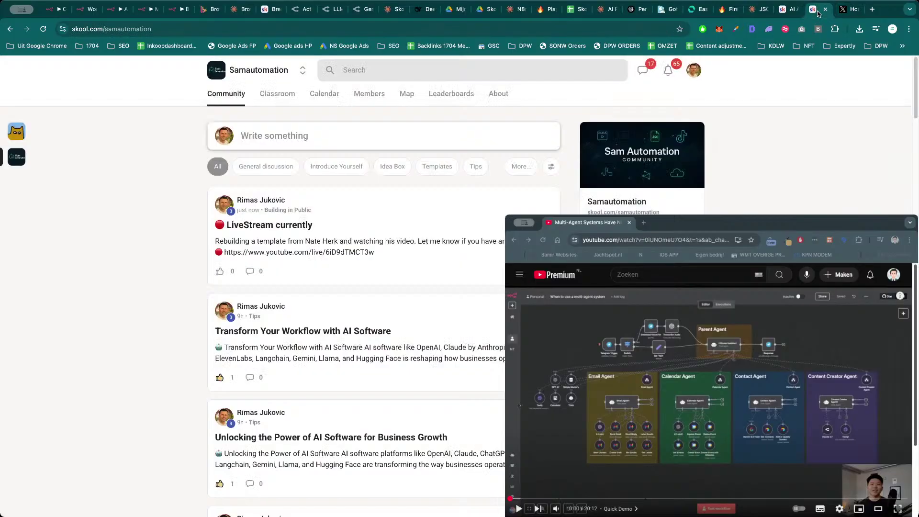
left_click(846, 11)
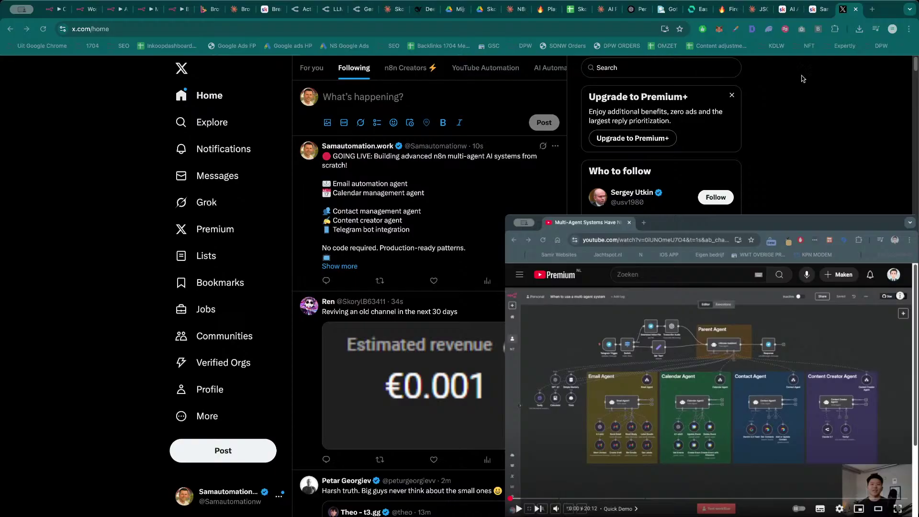
key("ctrl+w")
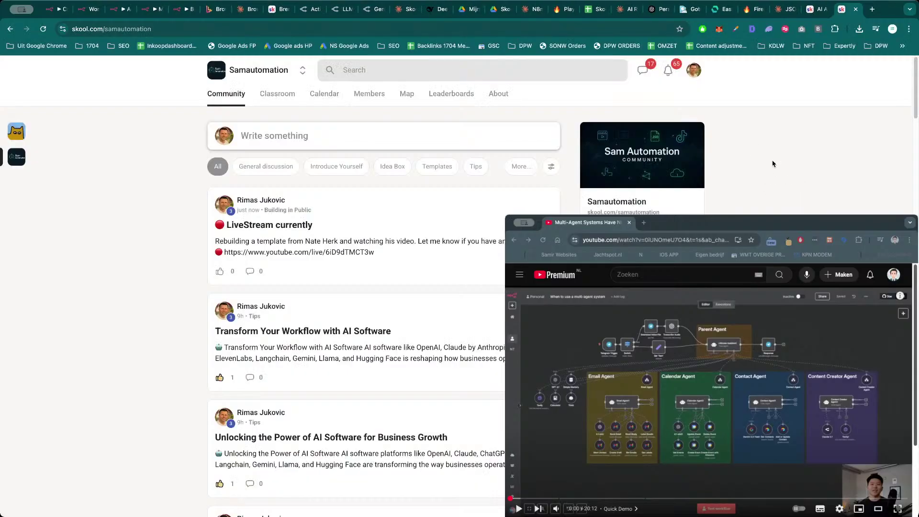
- Switch to the n8n browser tab with the multi-agent template in "My workflow 11"
key("ctrl+1")
key("ctrl+2")
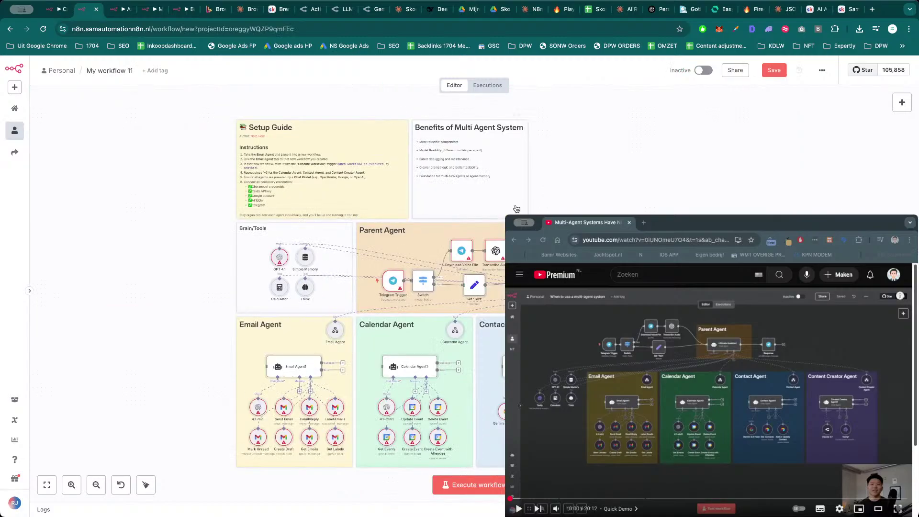
scroll(575, 178, "right", 2)
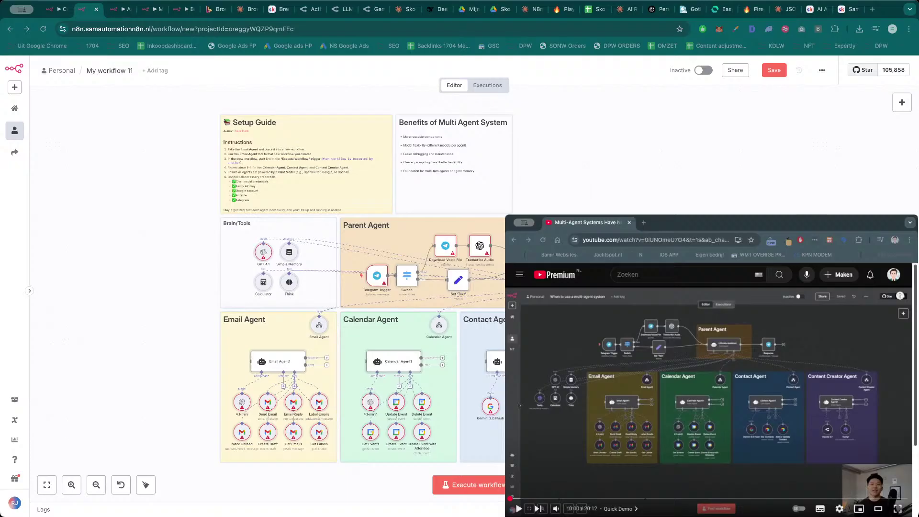
- Watch the opening of the multi-agent systems YouTube video beside the workflow, pausing at 0:07 and resuming playback
left_click(786, 395)
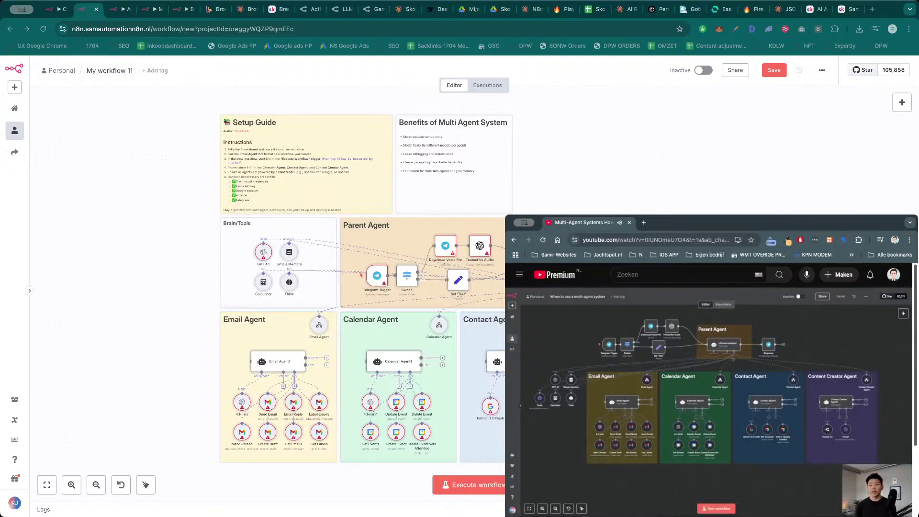
key("space")
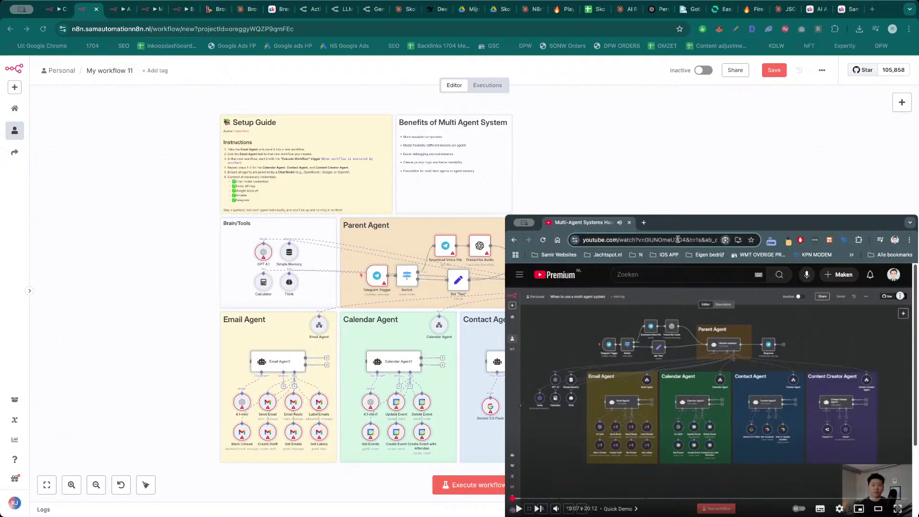
left_click(678, 239)
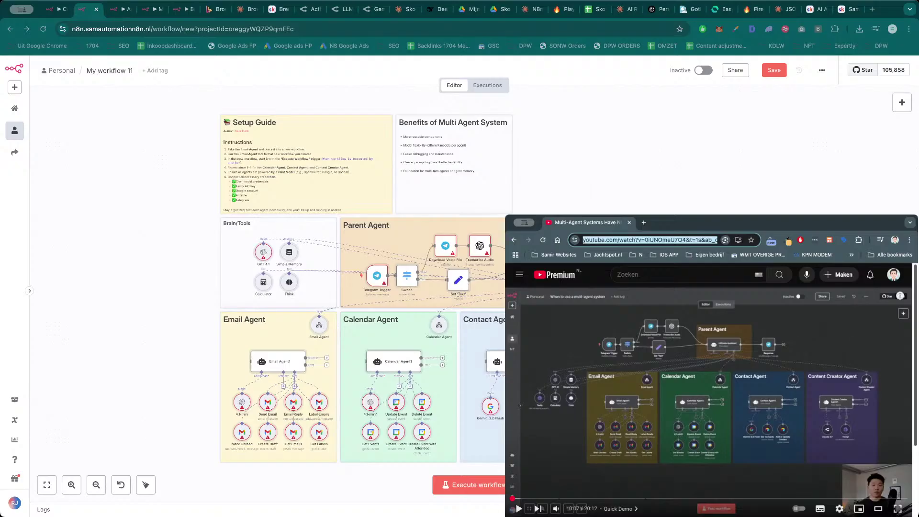
left_click(348, 303)
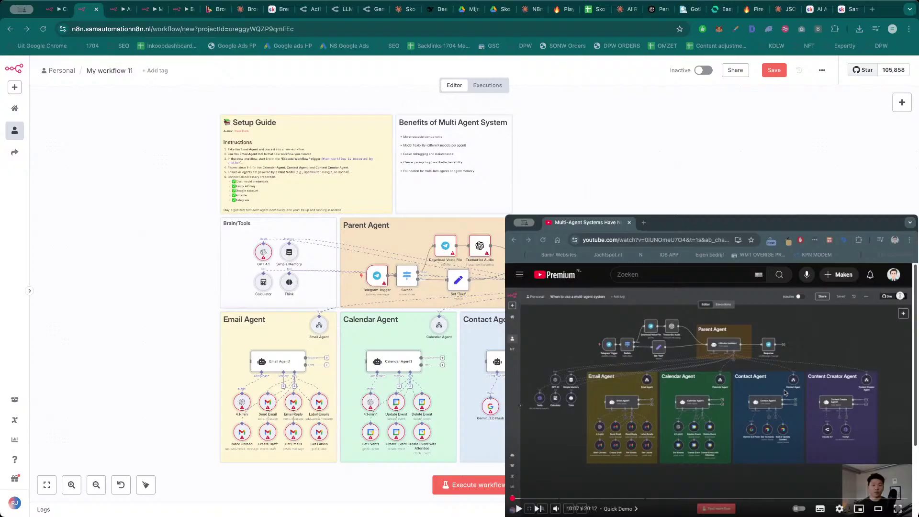
left_click(699, 363)
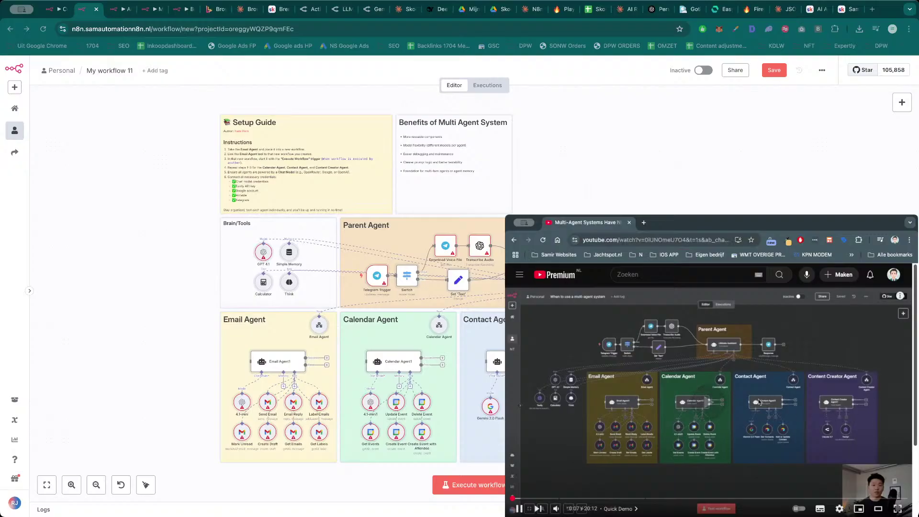
left_click(630, 201)
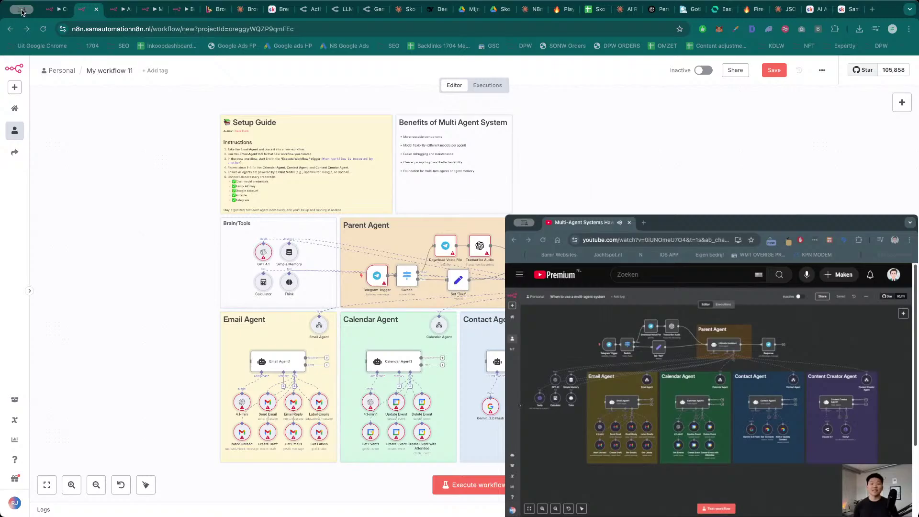
left_click(273, 182)
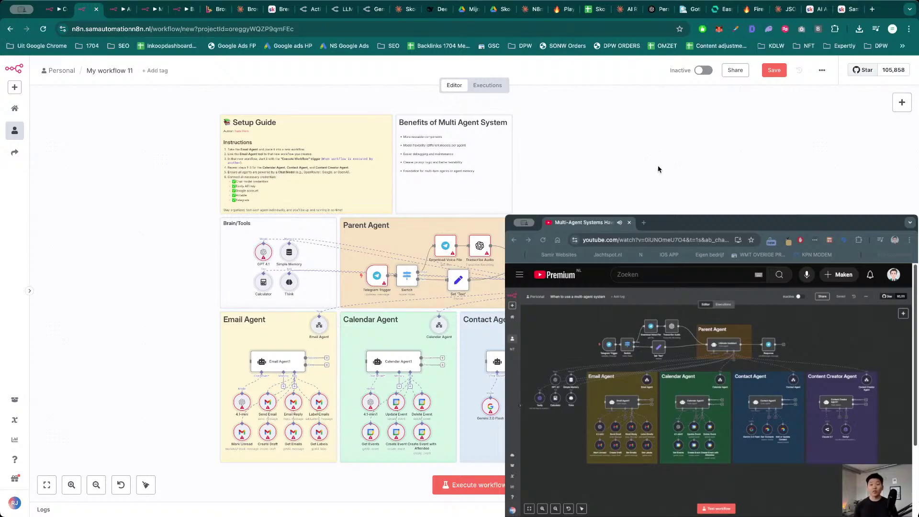
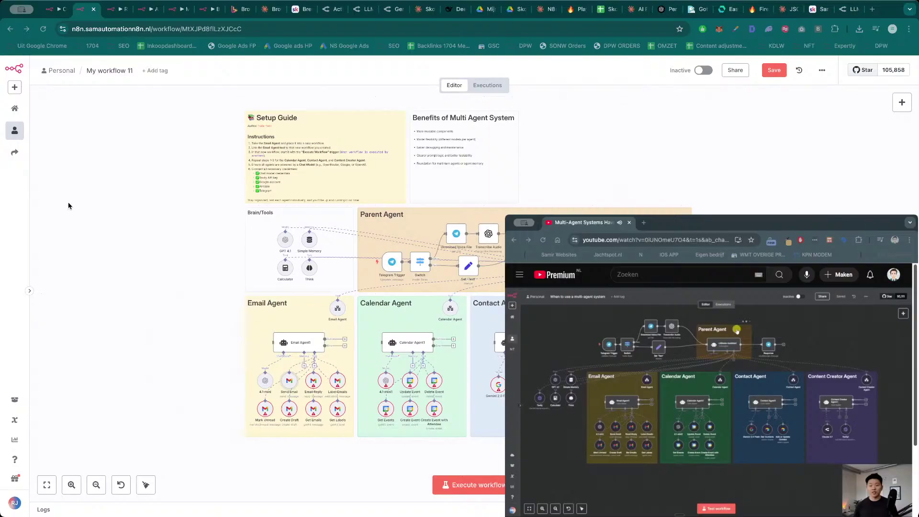
- Examine the Parent, Email, Calendar and Contact Agent sections of the multi-agent workflow and how their nodes connect
scroll(276, 238, "up", 5)
scroll(343, 257, "down", 5)
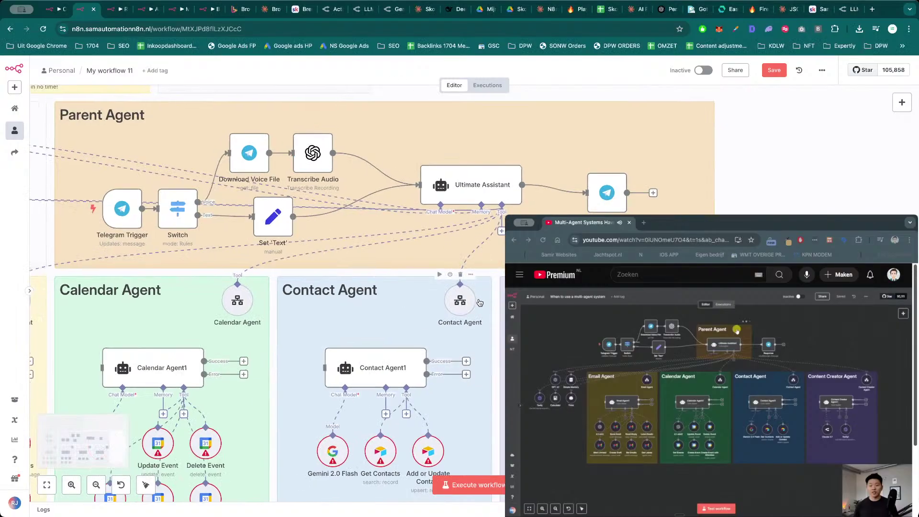
scroll(343, 257, "up", 3)
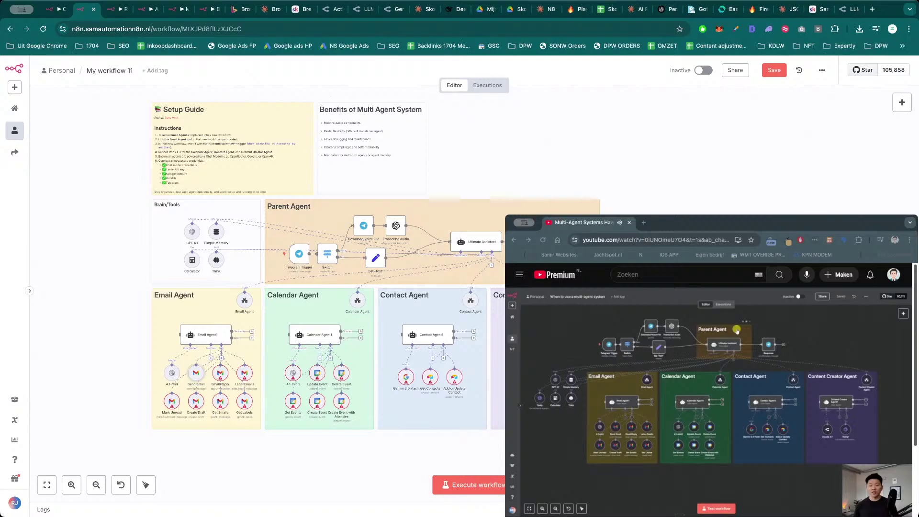
scroll(804, 165, "left", 5)
scroll(124, 323, "right", 2)
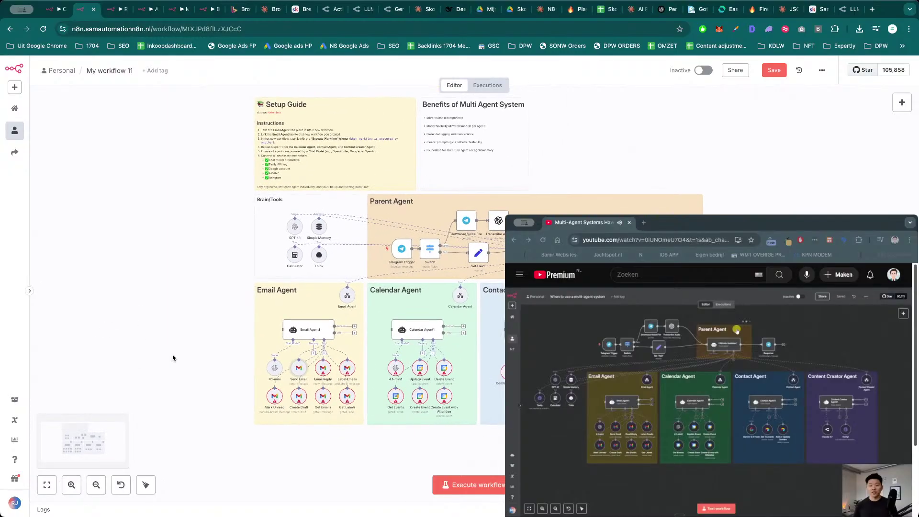
scroll(201, 356, "up", 3)
scroll(201, 356, "down", 2)
scroll(123, 318, "right", 1)
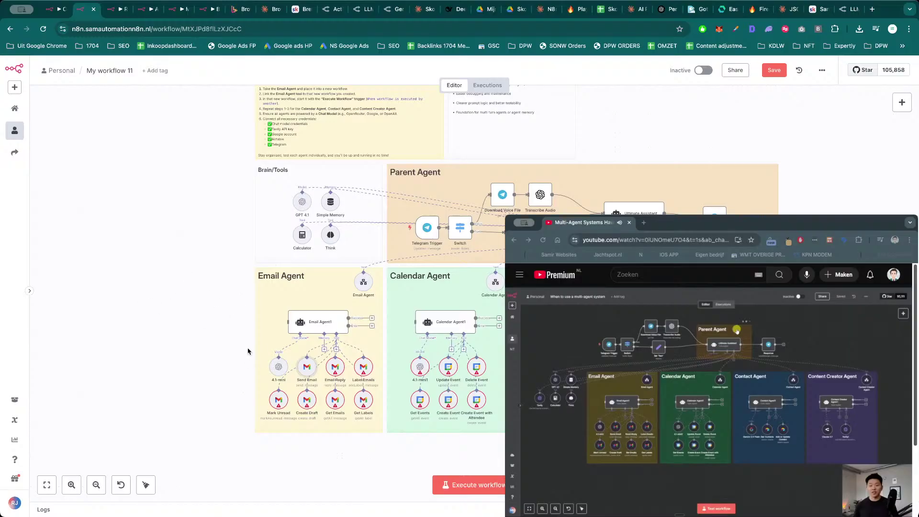
scroll(191, 330, "right", 1)
scroll(185, 326, "up", 1)
scroll(170, 329, "right", 1)
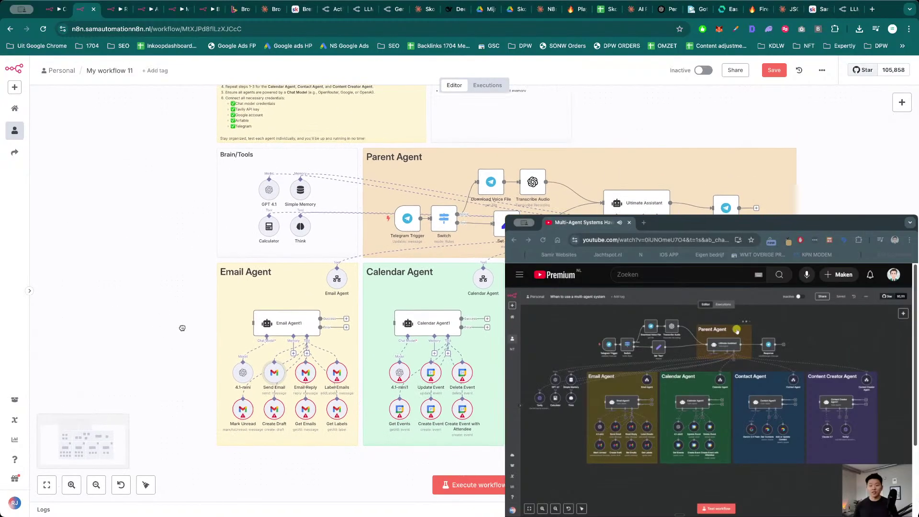
scroll(185, 324, "down", 1)
scroll(247, 311, "left", 2)
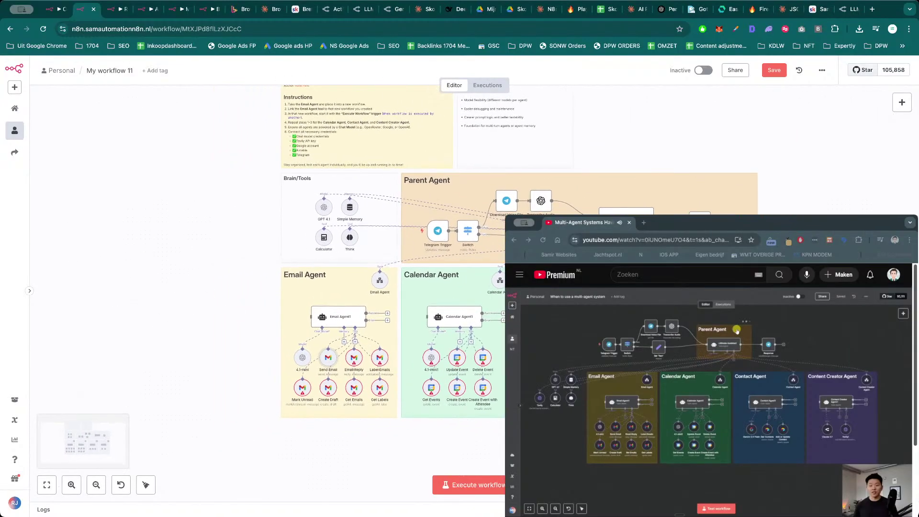
mouse_move(305, 359)
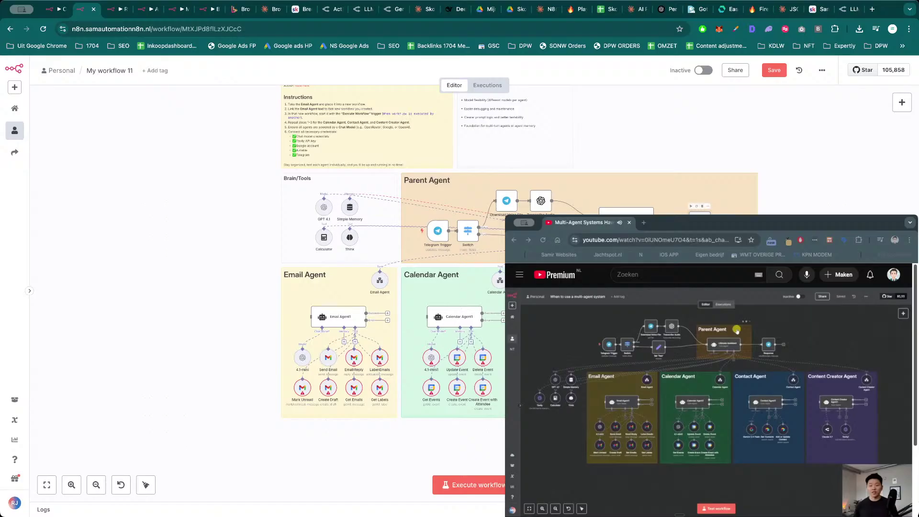
- Check the settings of the Telegram response node and the Telegram Trigger node in the Parent Agent section
double_click(700, 213)
key("Escape")
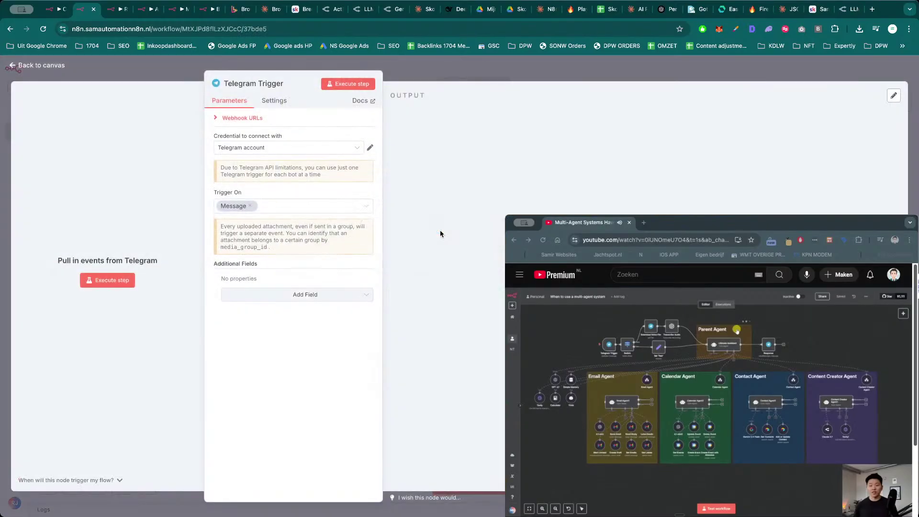
double_click(438, 231)
key("Escape")
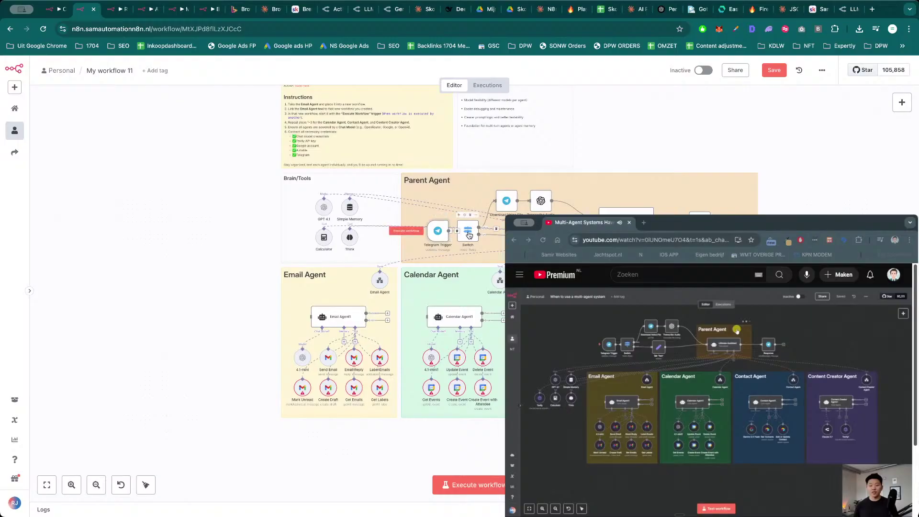
- Review the Telegram account credential used by the Download Voice File node and the other available credential options
double_click(507, 201)
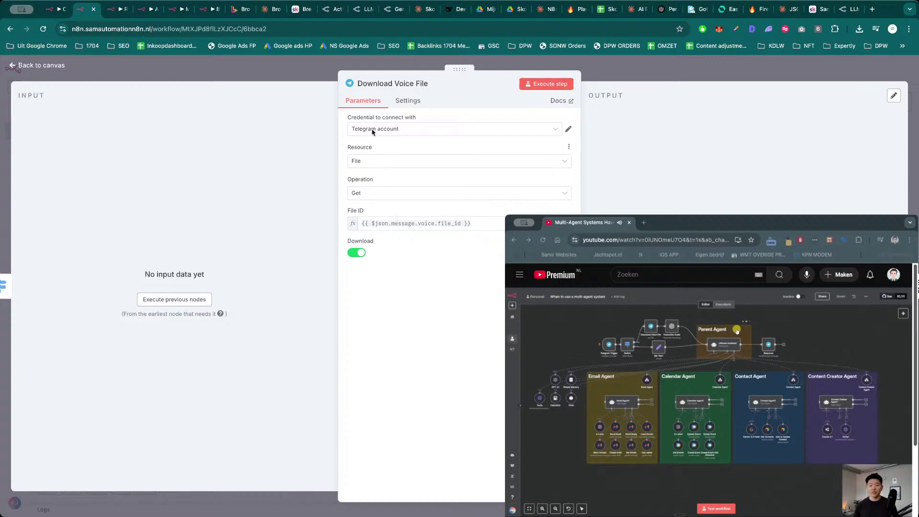
left_click(568, 131)
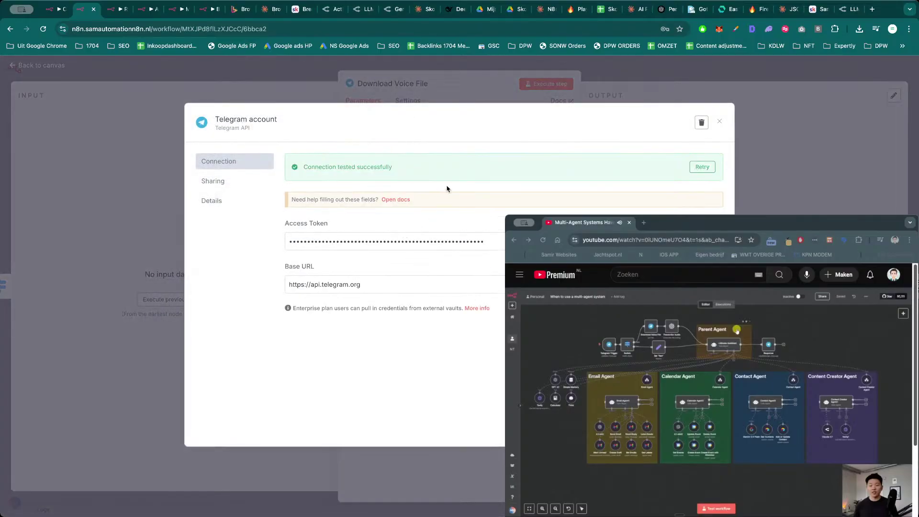
left_click(717, 123)
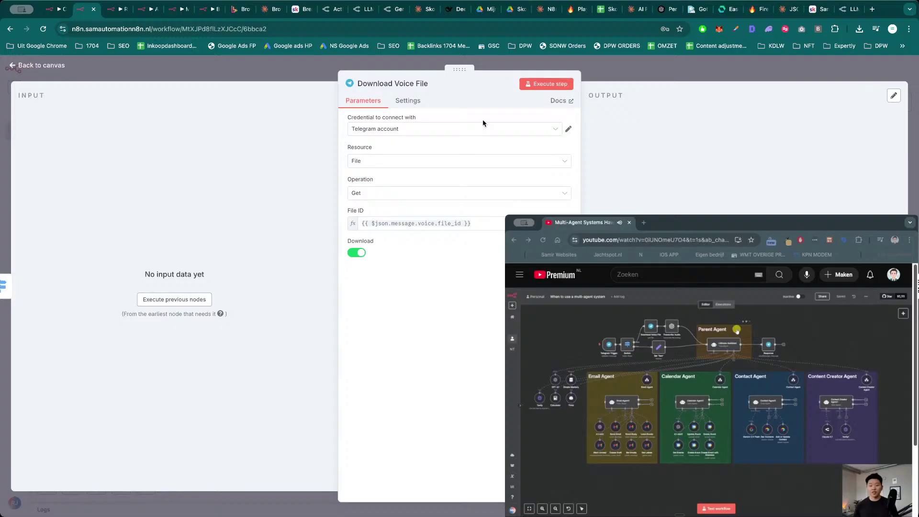
left_click(427, 132)
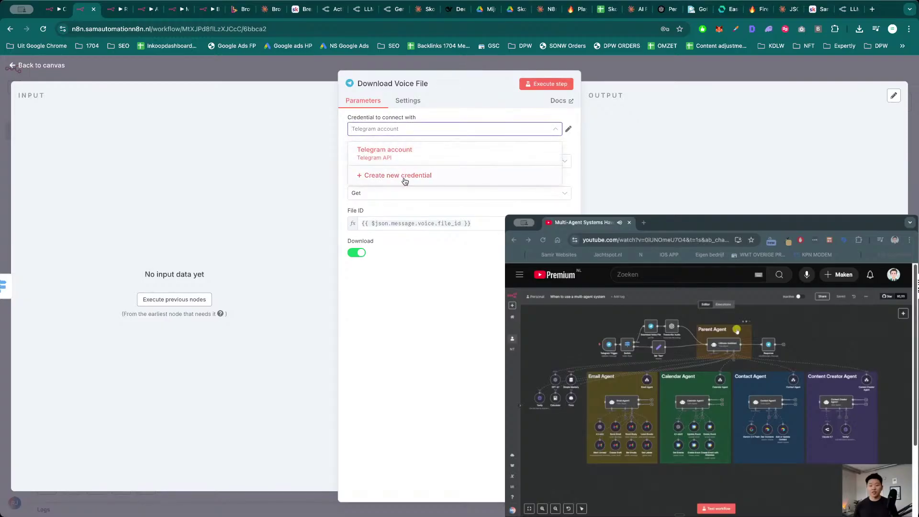
left_click(411, 135)
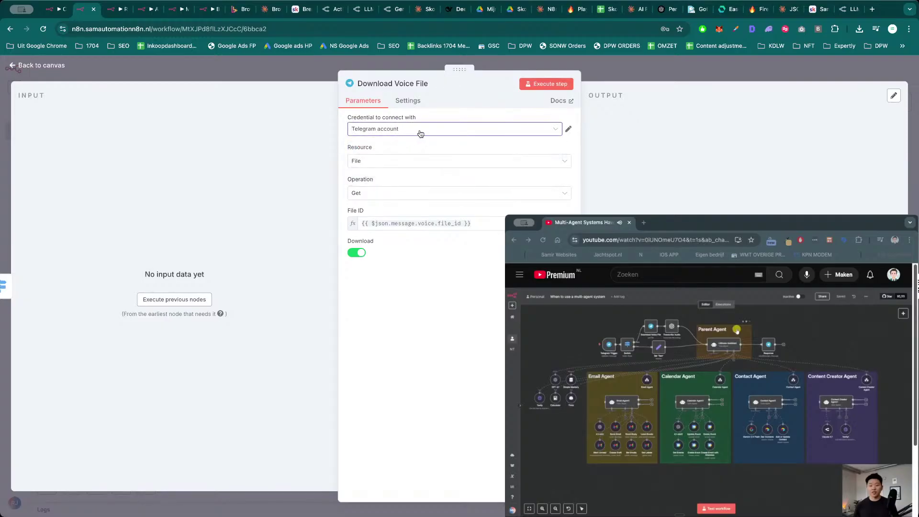
- Start a new Telegram API credential for the Download Voice File node
left_click(426, 131)
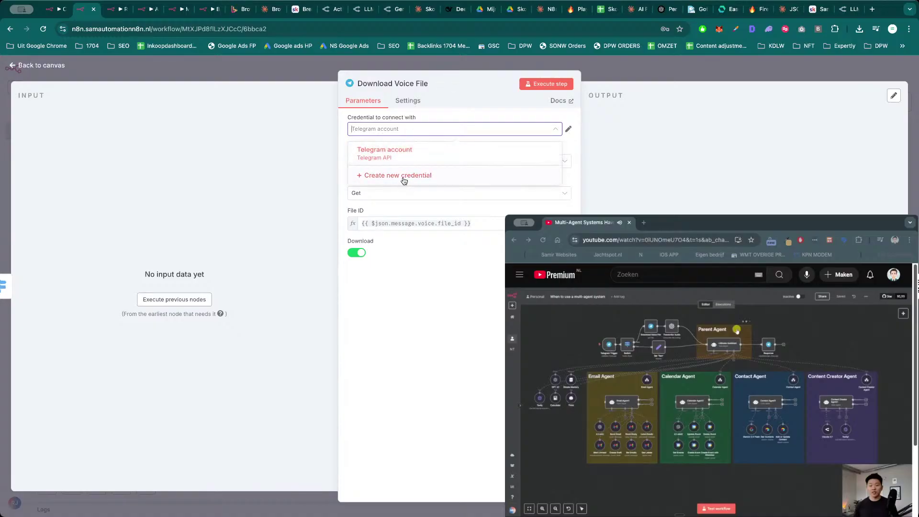
left_click(403, 178)
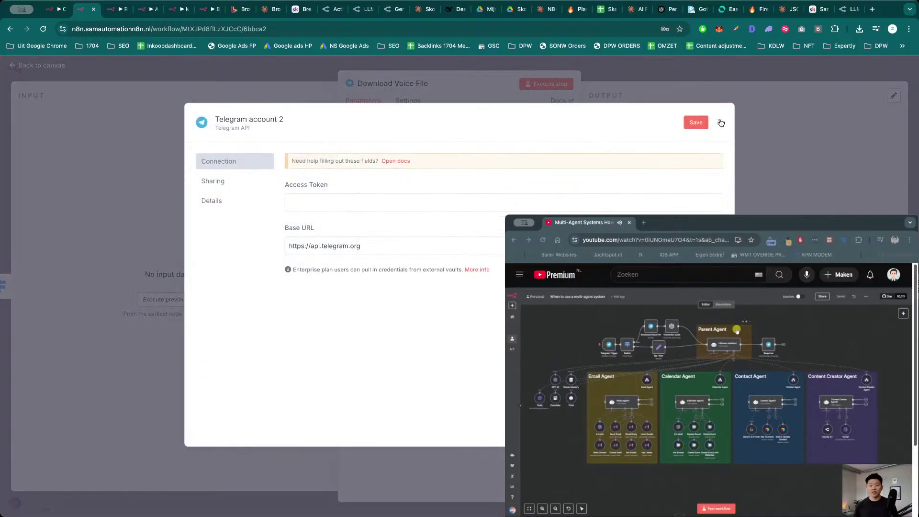
left_click(721, 123)
left_click(515, 127)
left_click(388, 178)
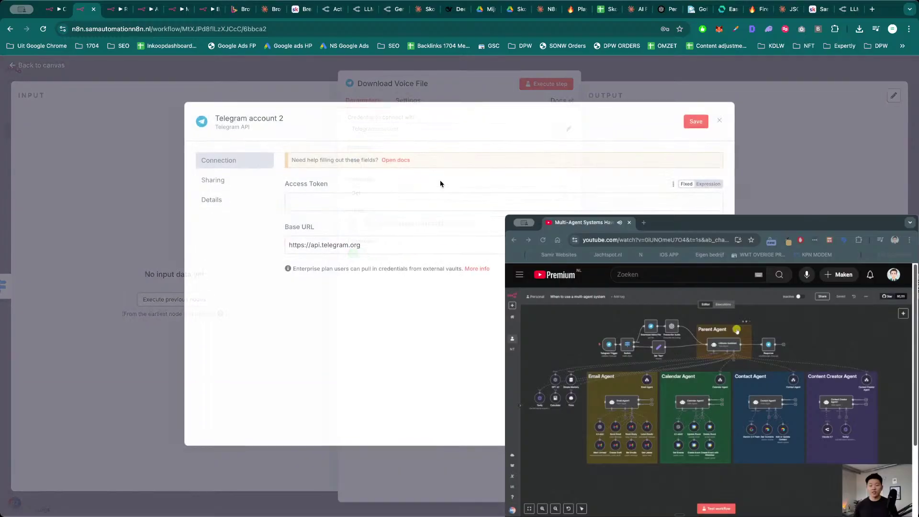
- Open the n8n documentation on Telegram credentials and find the section on using an API bot access token
left_click(395, 161)
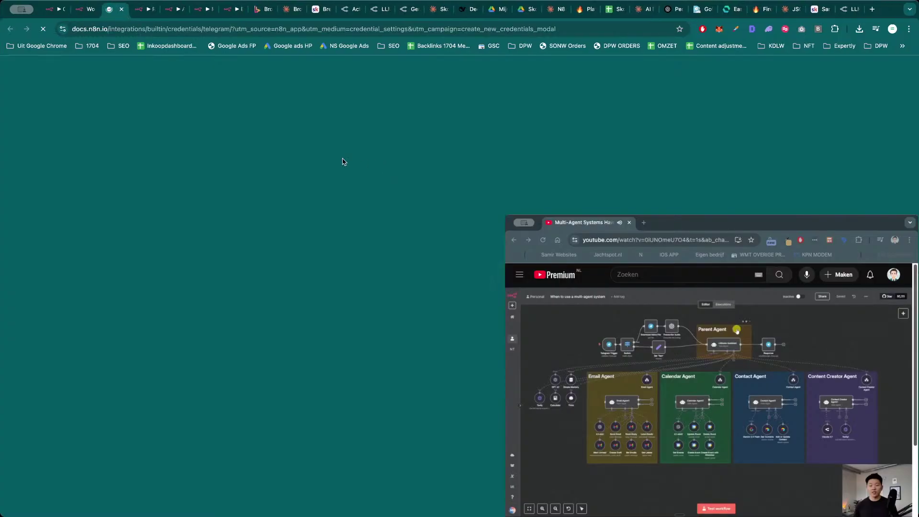
scroll(440, 253, "down", 5)
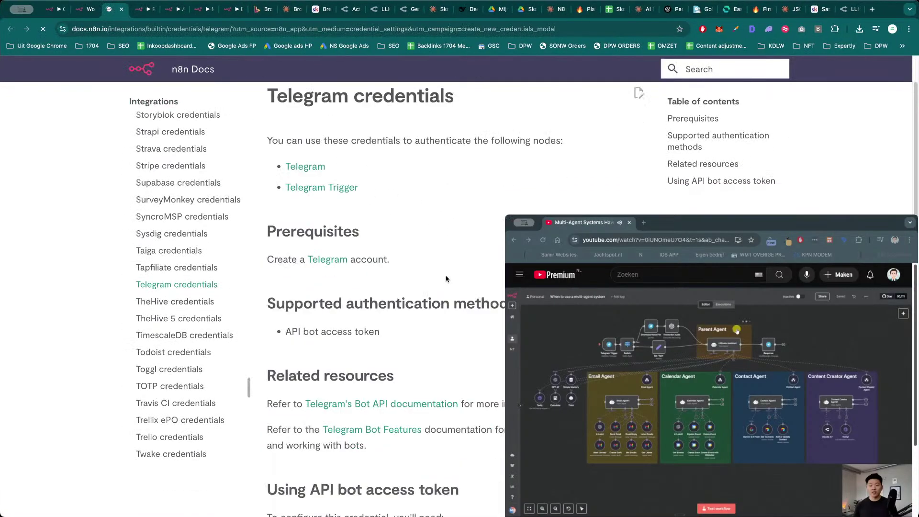
scroll(448, 277, "down", 4)
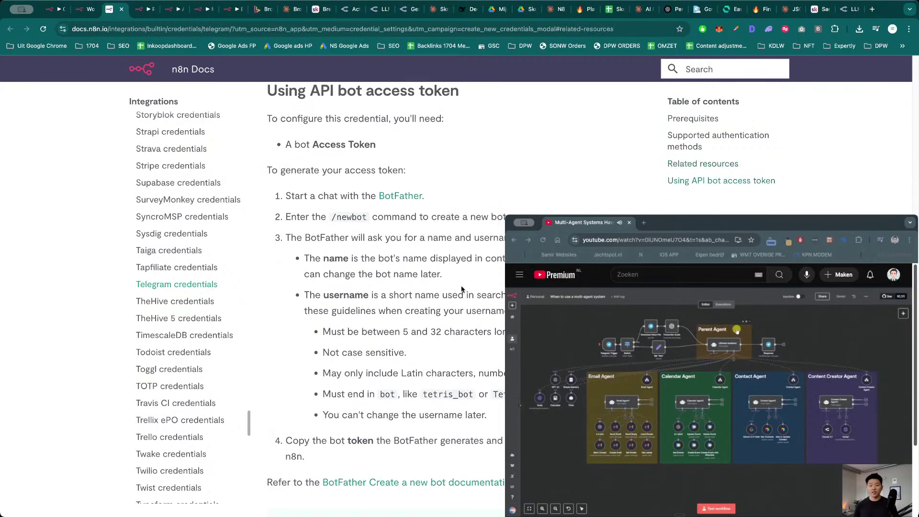
scroll(482, 288, "down", 1)
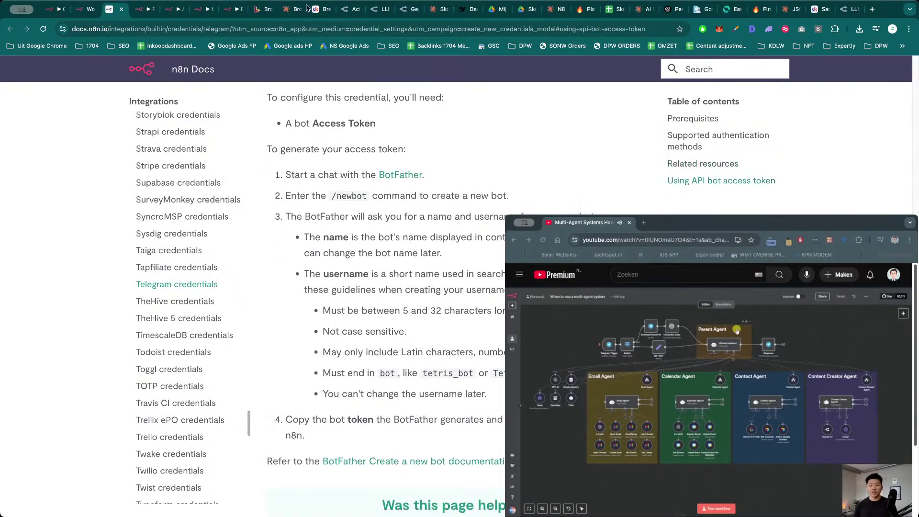
left_click(312, 28)
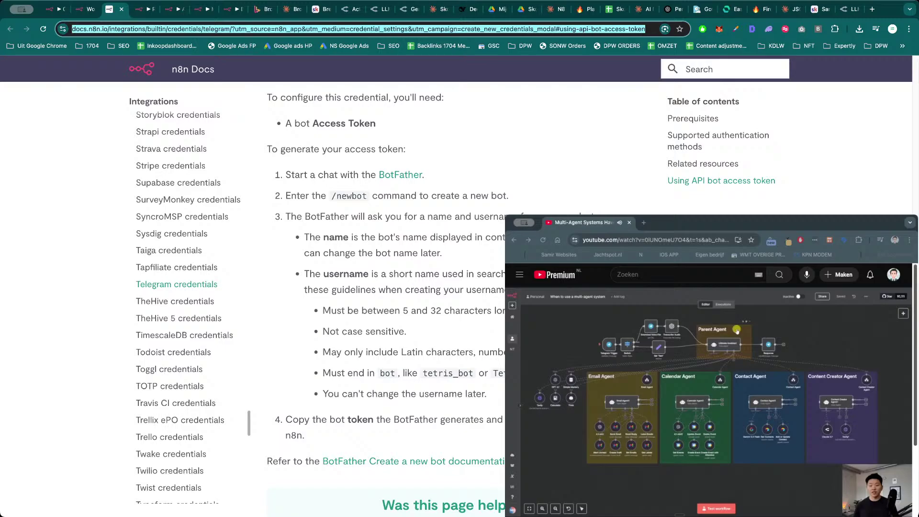
key("super+Tab")
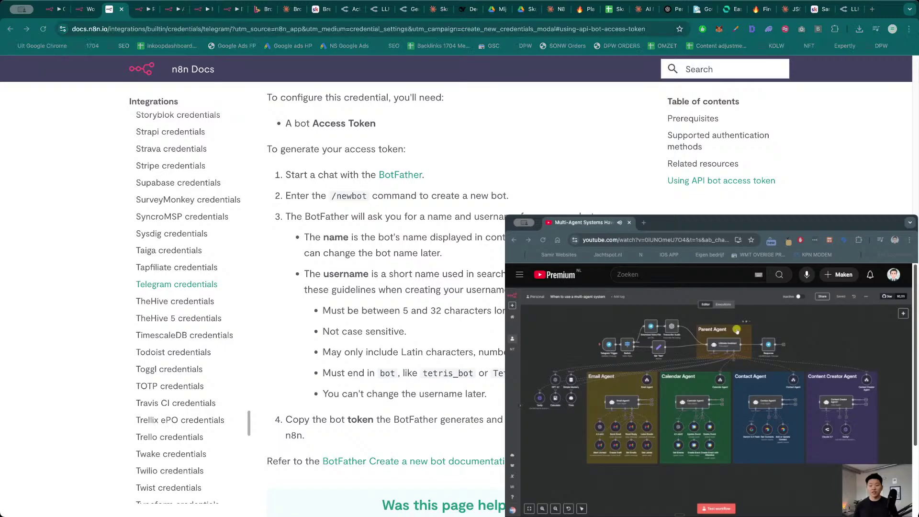
key("super+Tab")
scroll(388, 297, "up", 1)
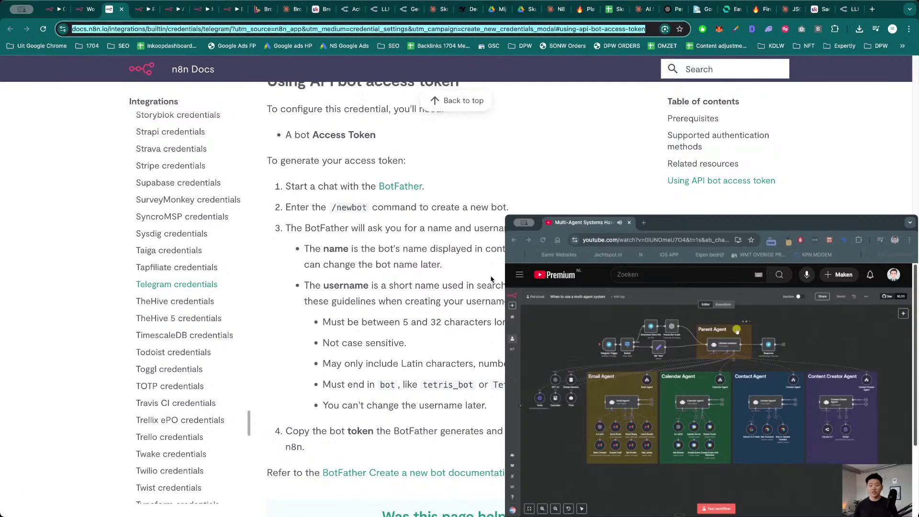
scroll(387, 297, "up", 3)
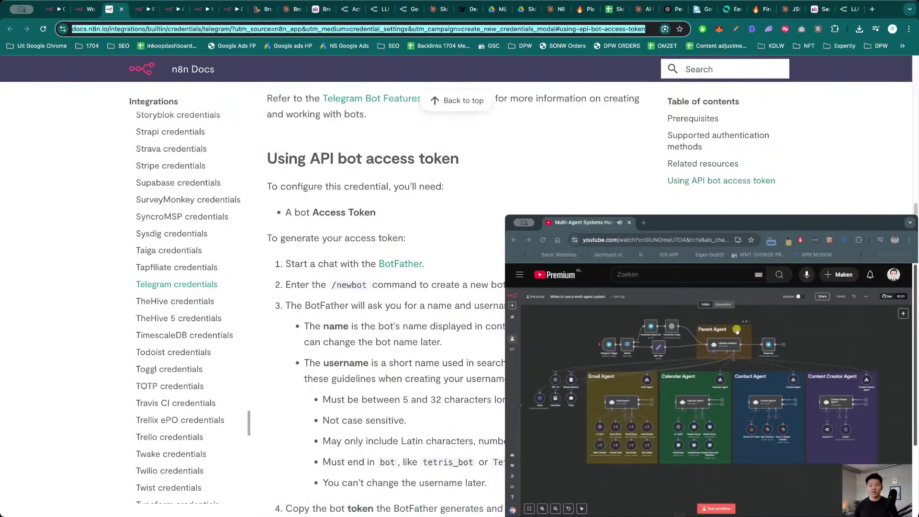
left_click(475, 266)
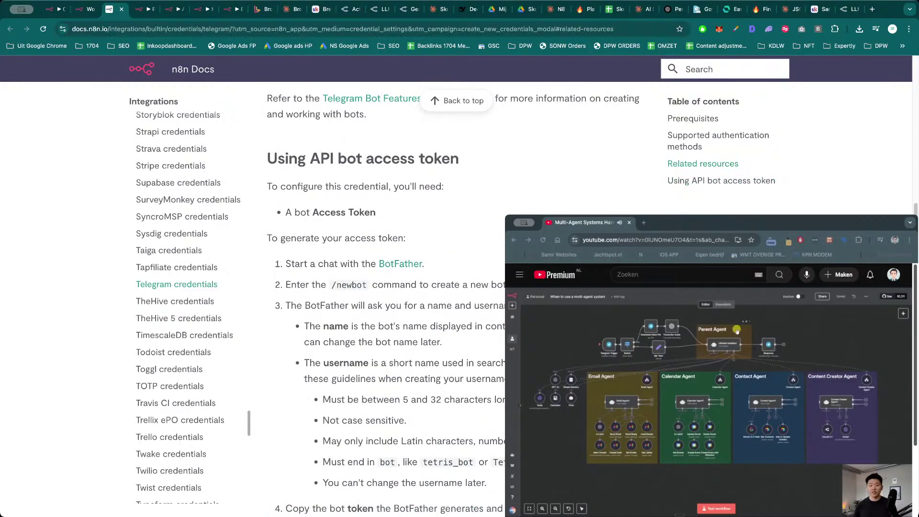
- Read the documentation steps for generating a bot token, covering BotFather, the /newbot command, and the bot's name and username
scroll(475, 266, "down", 3)
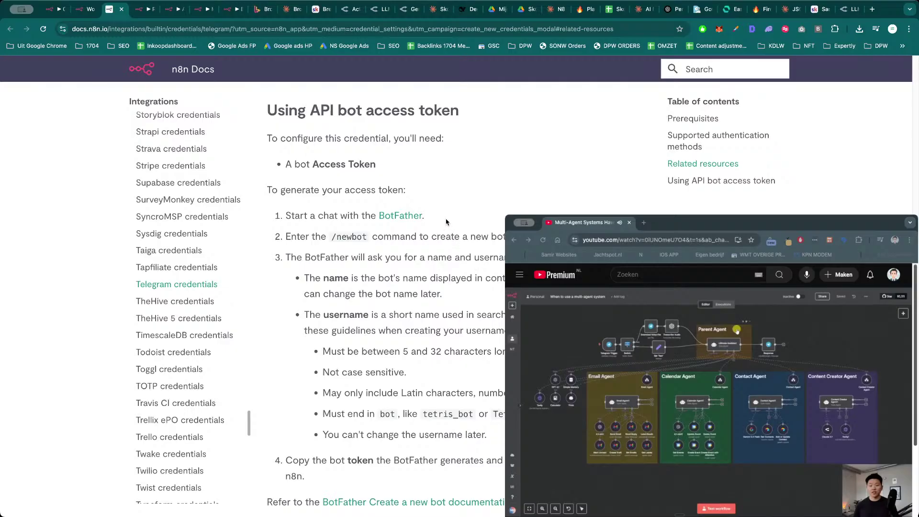
scroll(457, 222, "down", 1)
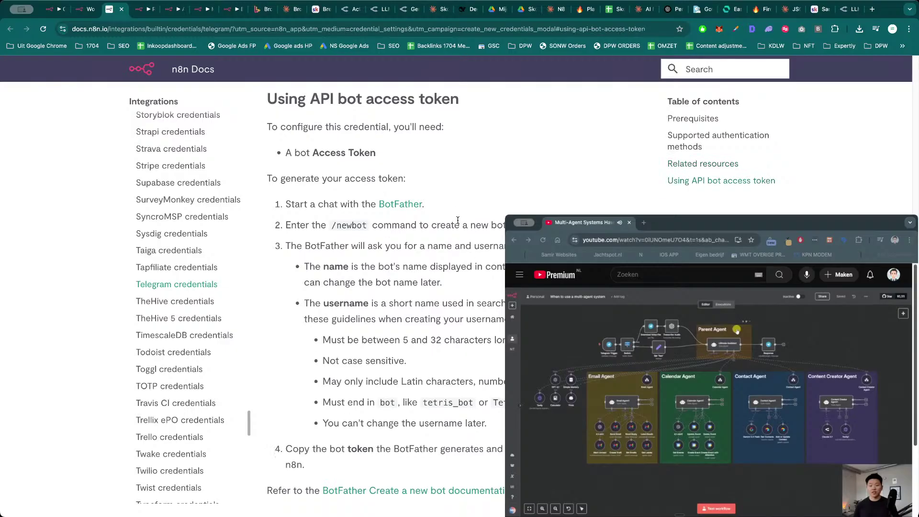
scroll(456, 221, "down", 1)
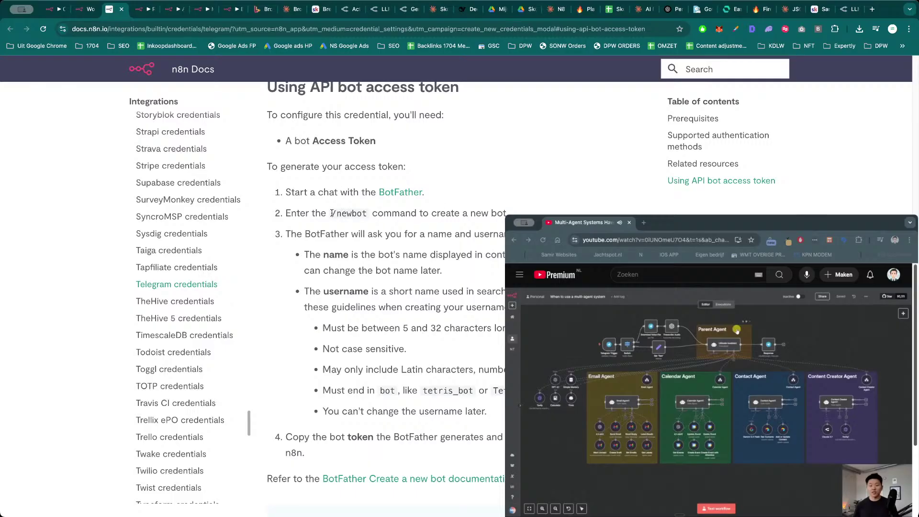
left_click_drag(331, 212, 368, 212)
left_click(366, 213)
double_click(352, 213)
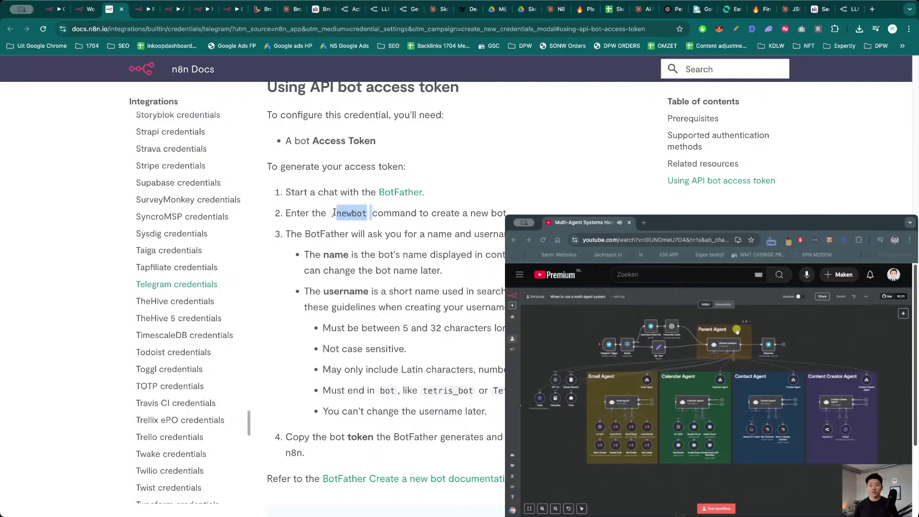
left_click(334, 213)
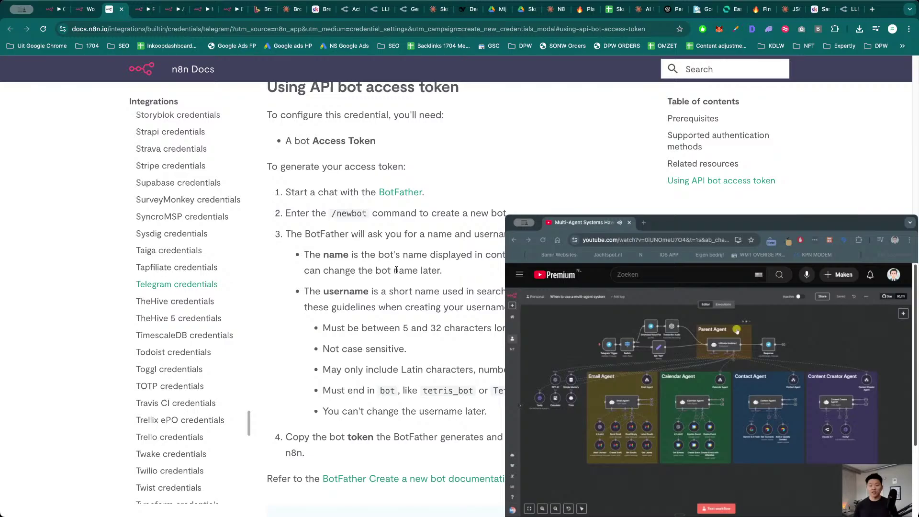
double_click(335, 254)
left_click(370, 254)
scroll(423, 295, "down", 2)
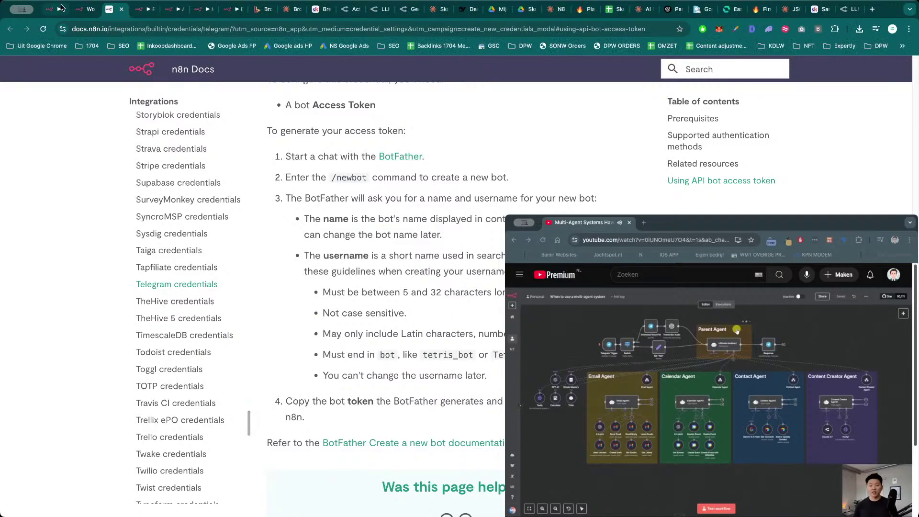
- Return to the new Telegram API credential and close it without saving an access token
left_click(85, 9)
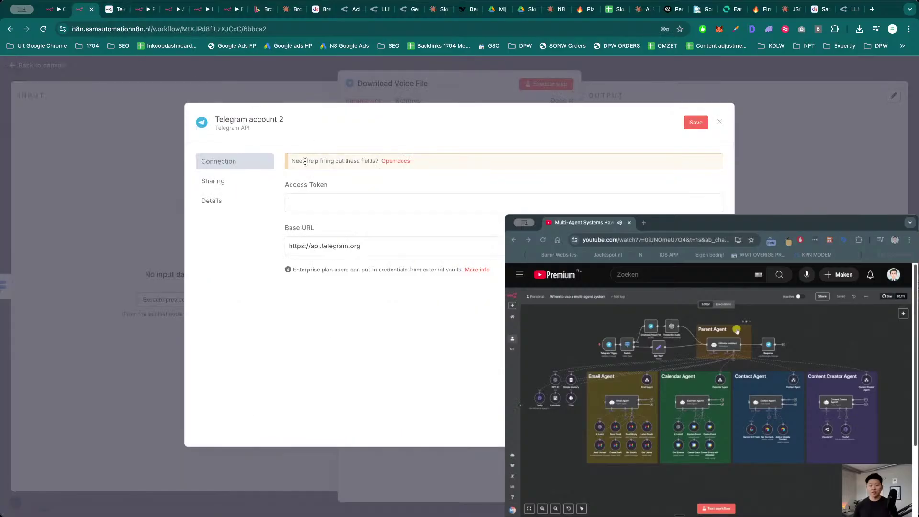
left_click(344, 197)
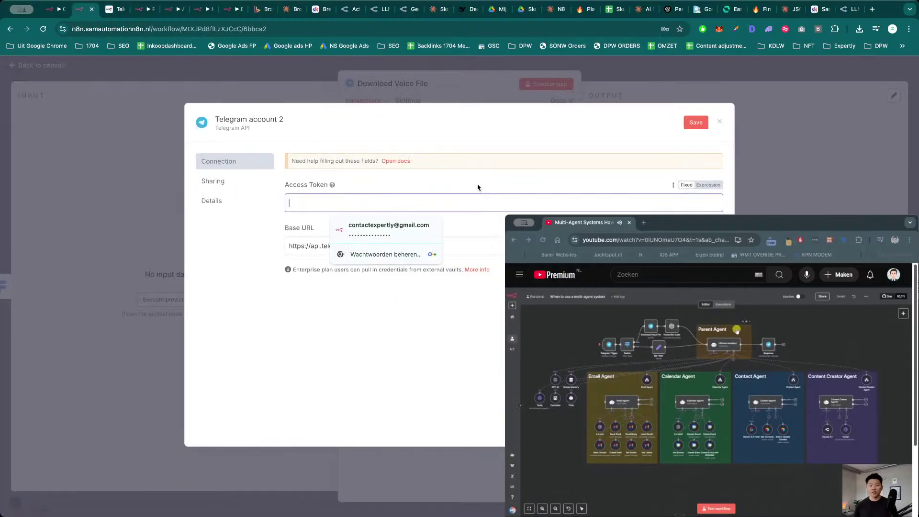
left_click(719, 121)
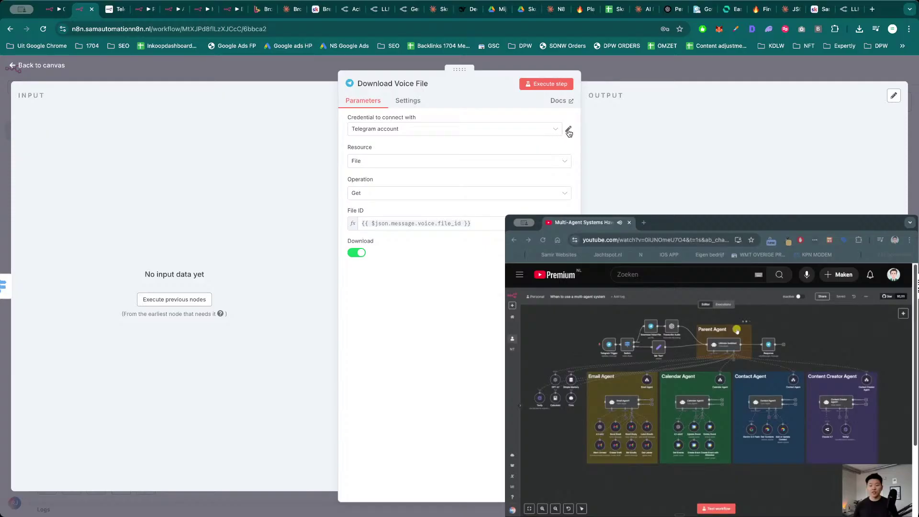
- Check the connection of the existing Telegram account credential in the Download Voice File node and return to the canvas
left_click(568, 129)
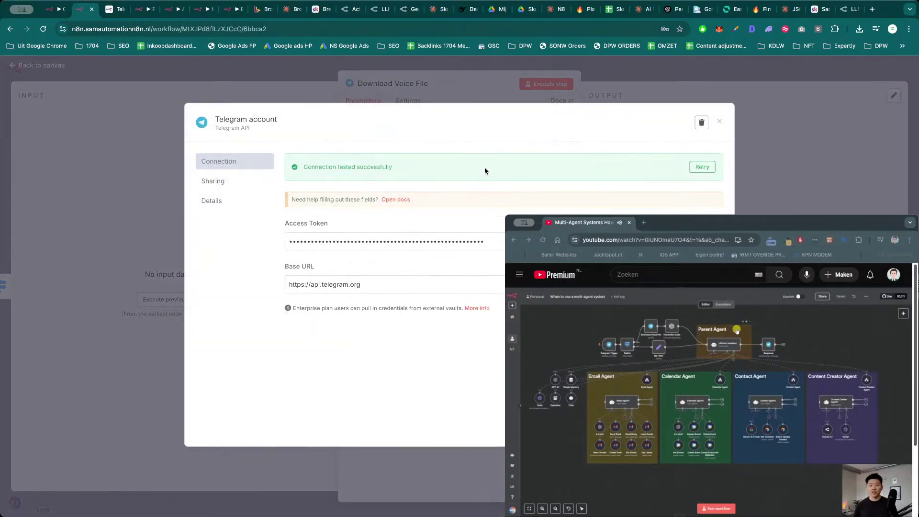
left_click(719, 122)
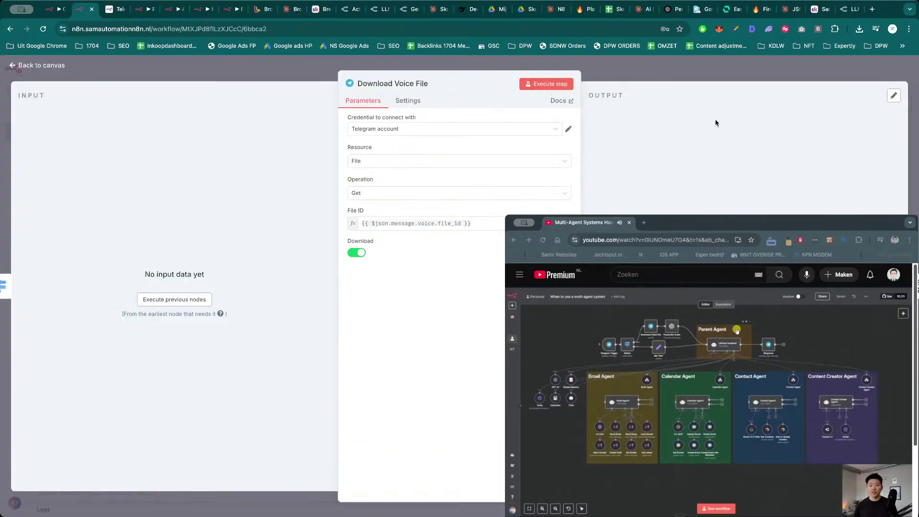
left_click(619, 78)
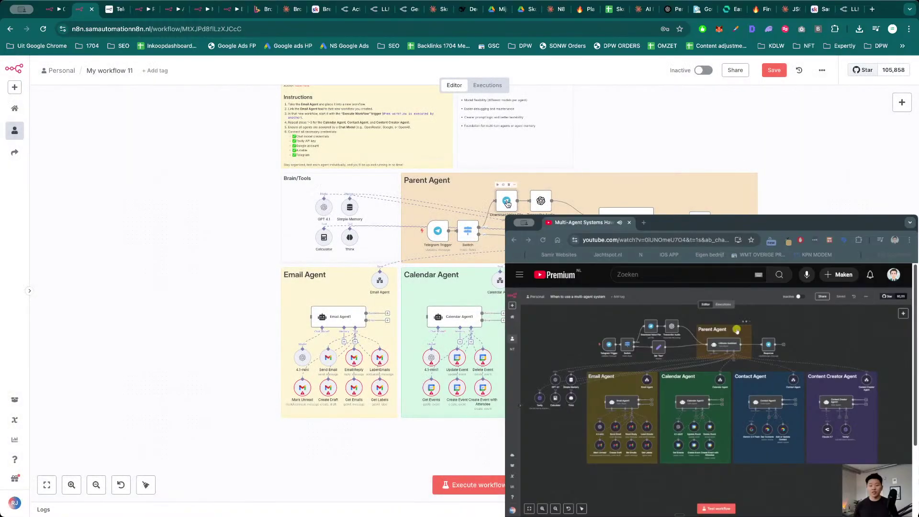
double_click(507, 203)
key("Escape")
- Open the 4.1-mini model node, and switch to OpenRouter to find the API Keys page in the account settings
double_click(303, 362)
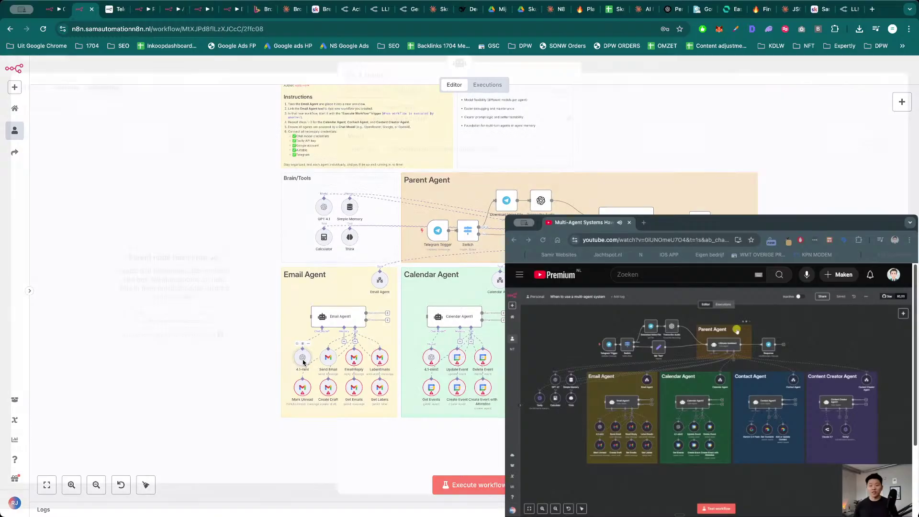
left_click(844, 10)
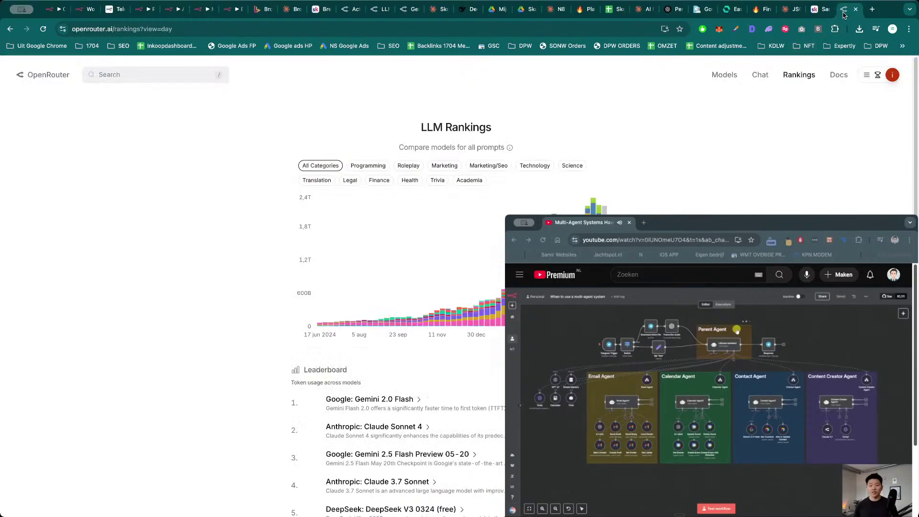
left_click(867, 75)
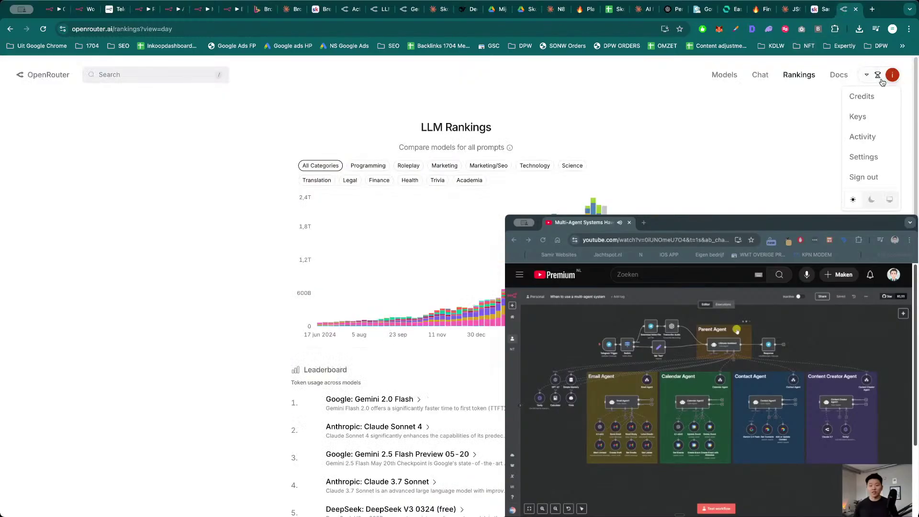
left_click(866, 157, "super")
left_click(850, 10)
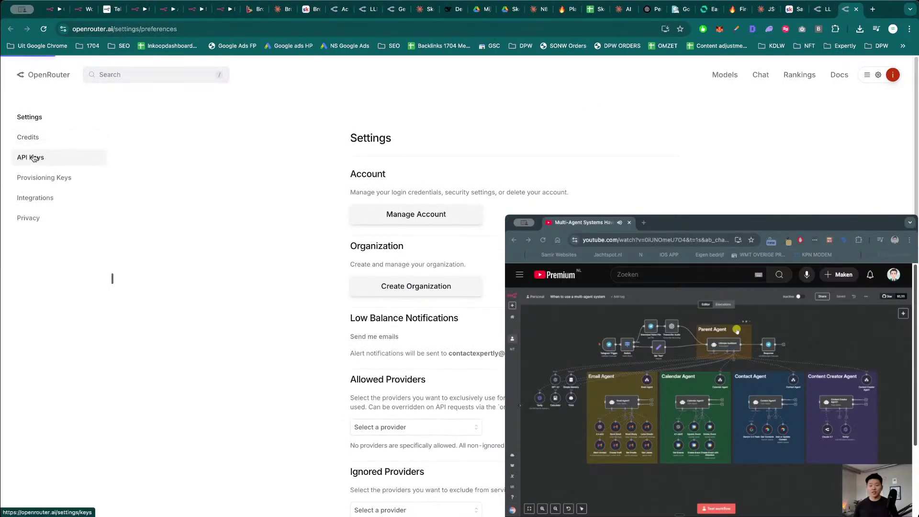
left_click(34, 158)
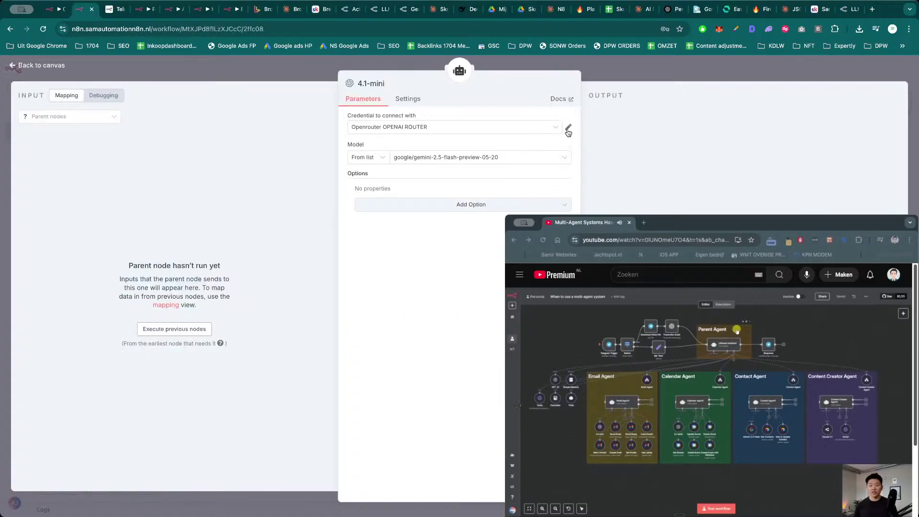
- Try creating a new OpenAI credential with an API key for the 4.1-mini node, closing it without saving
left_click(569, 127)
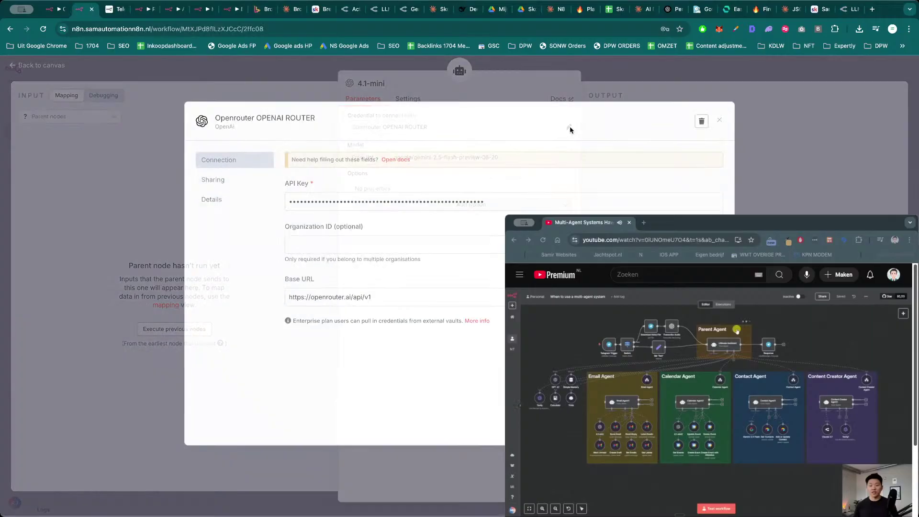
left_click(719, 120)
left_click(466, 128)
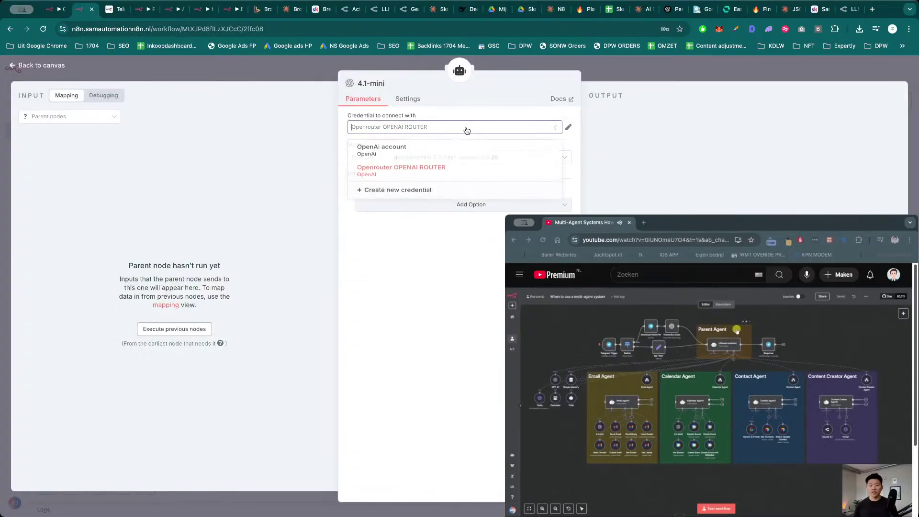
left_click(414, 198)
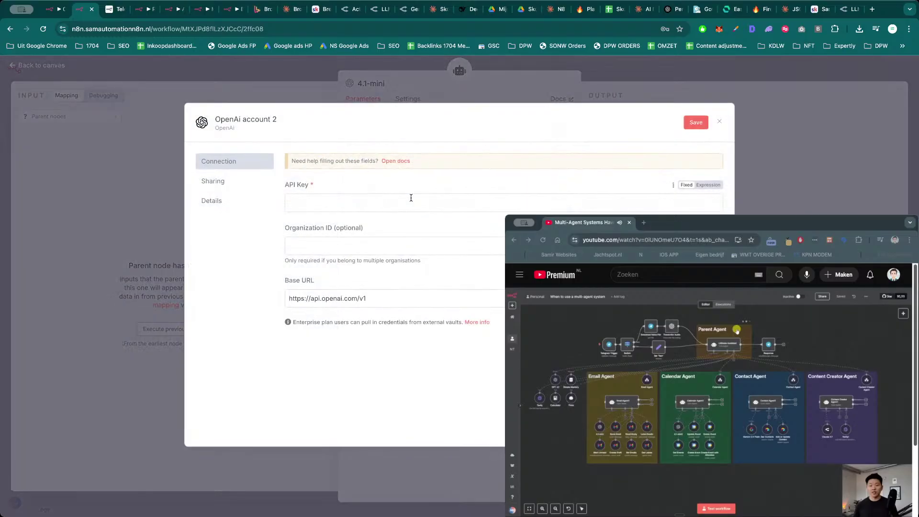
left_click(410, 201)
key("ctrl+v")
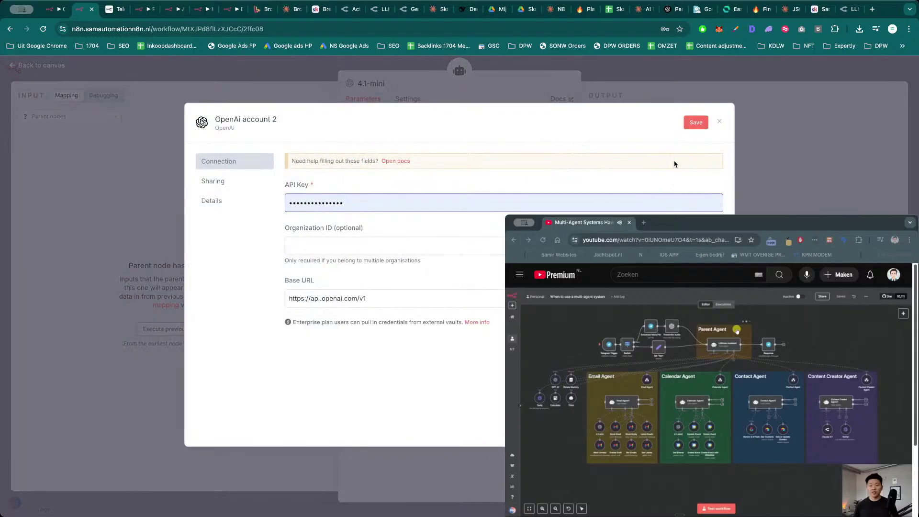
left_click(719, 121)
left_click(479, 311)
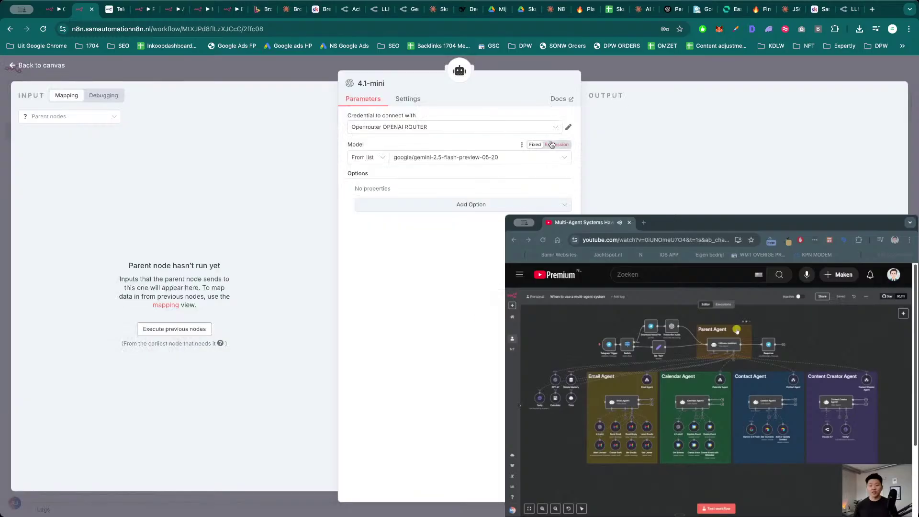
- Review the connection and base URL of the 4.1-mini node's Openrouter OPENAI ROUTER credential, and return to the canvas
left_click(568, 127)
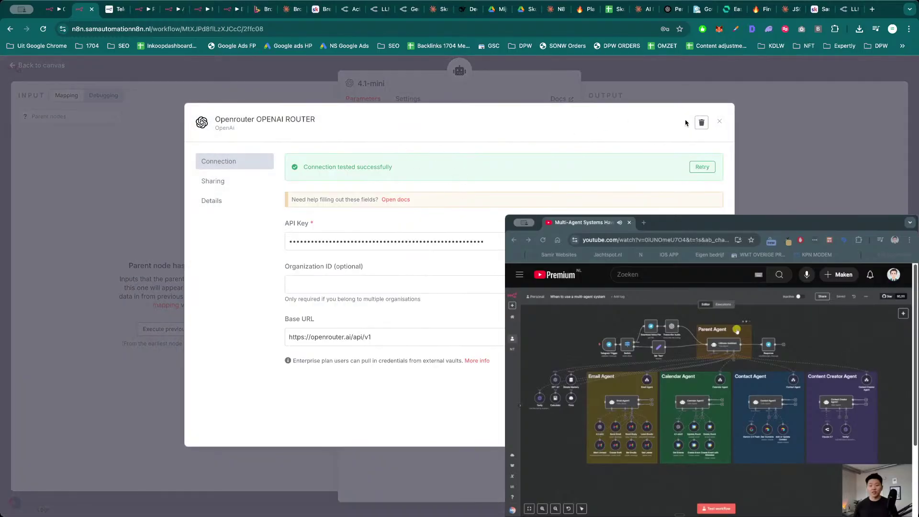
left_click(719, 124)
left_click(617, 78)
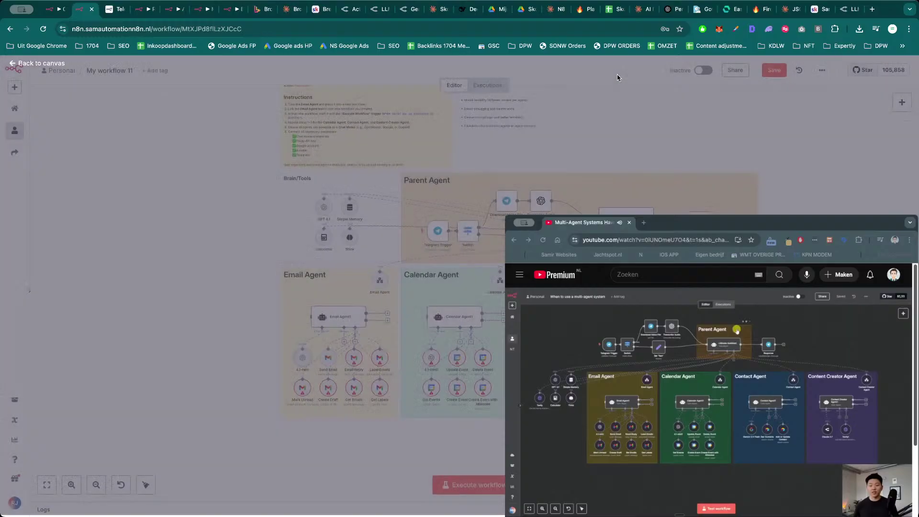
- Examine the base URL of the Openrouter OPENAI ROUTER credential used by the Transcribe Audio node
double_click(540, 203)
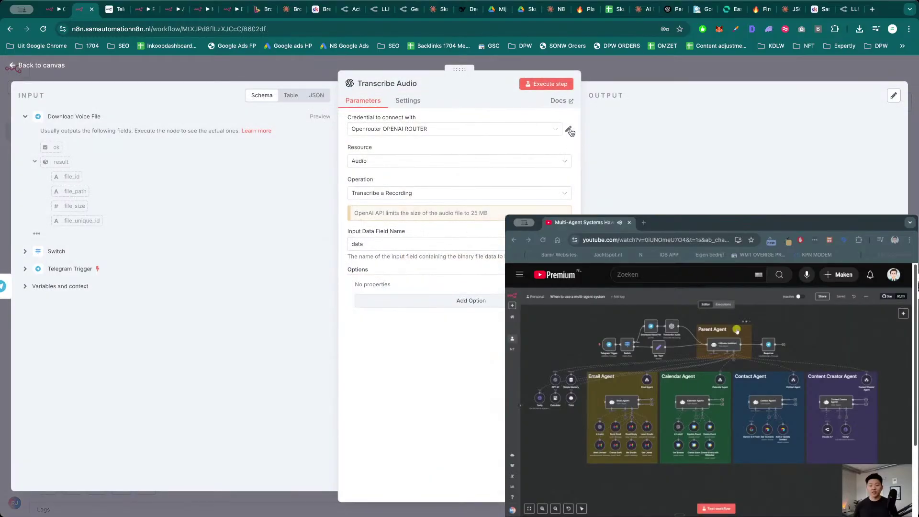
left_click(570, 128)
left_click_drag(372, 339, 421, 335)
left_click(330, 339)
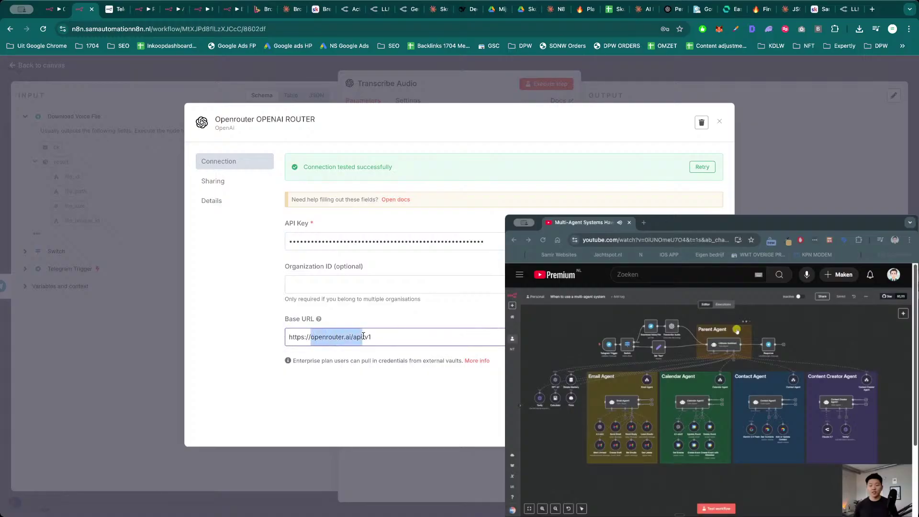
left_click(371, 337)
left_click(721, 121)
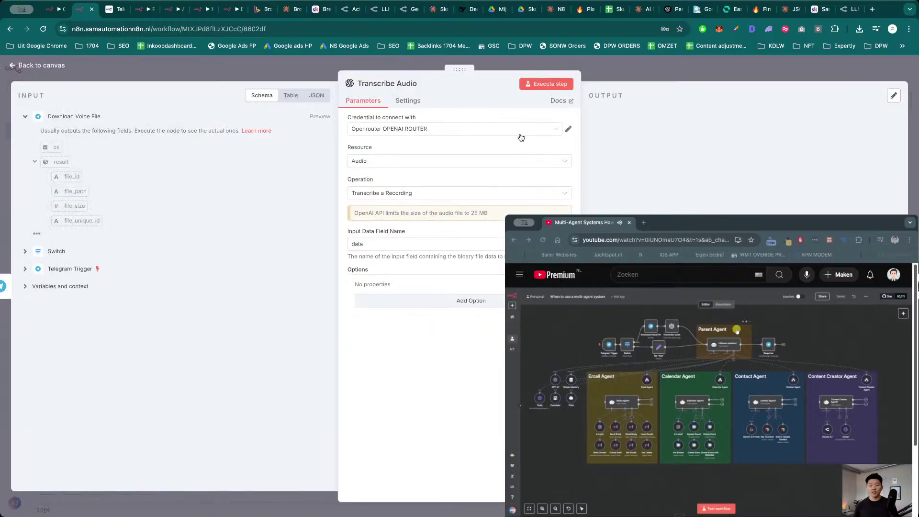
- Switch the Transcribe Audio node to the OpenAi account credential and inspect that credential's base URL
left_click(476, 130)
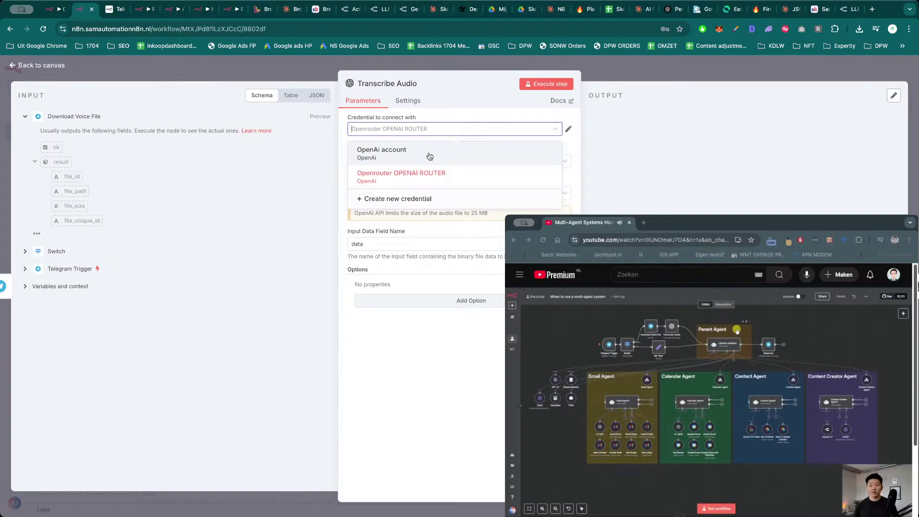
left_click(430, 156)
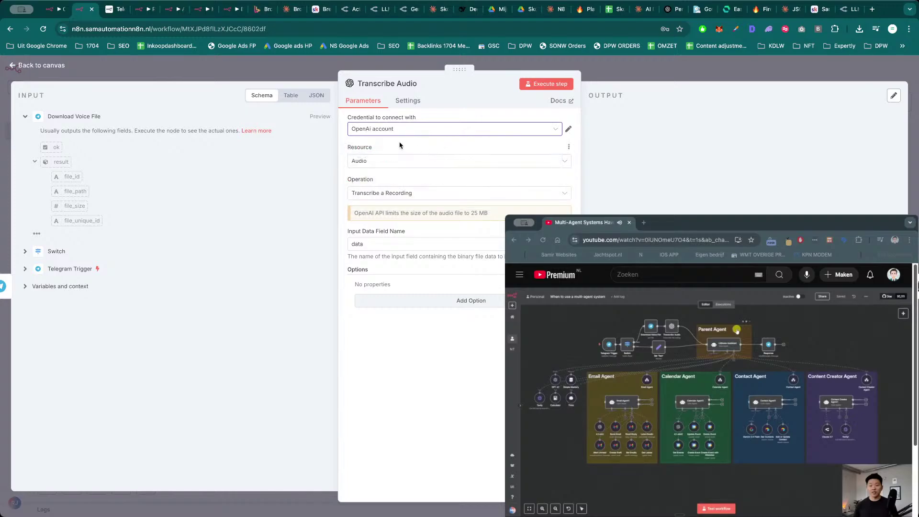
left_click(569, 129)
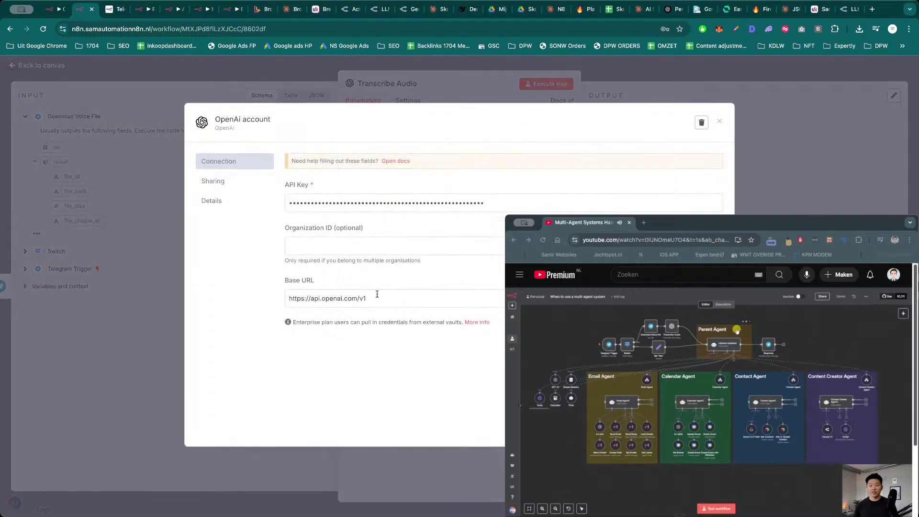
left_click(382, 337)
left_click_drag(382, 337, 273, 341)
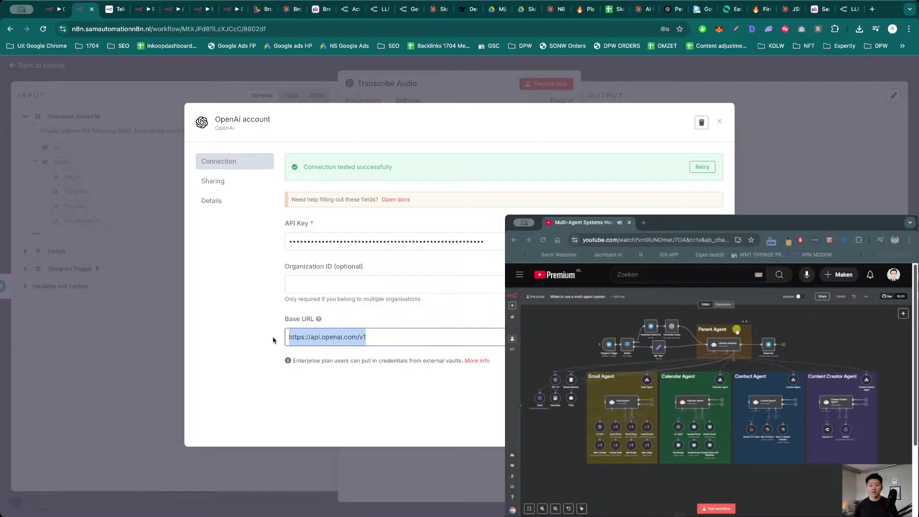
left_click(274, 341)
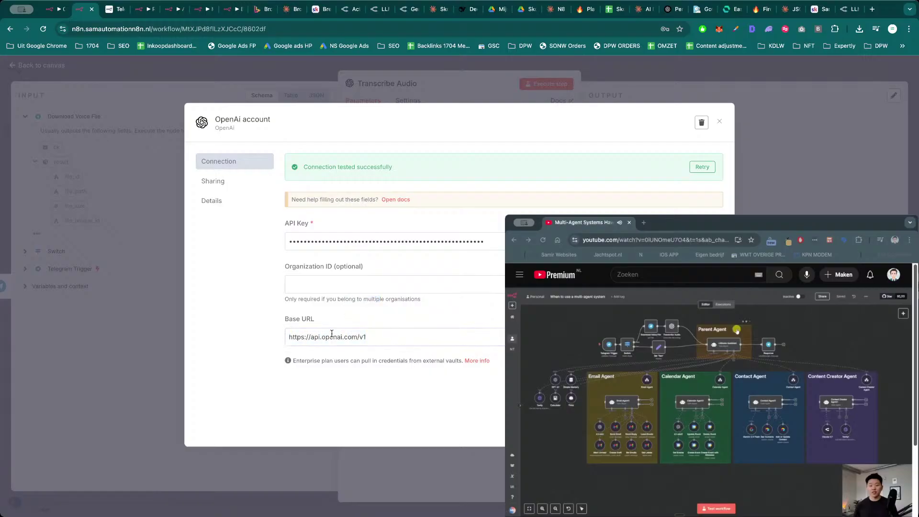
left_click(720, 124)
- Set the Transcribe Audio node's credential back to Openrouter OPENAI ROUTER and return to the canvas
left_click(533, 129)
left_click(459, 184)
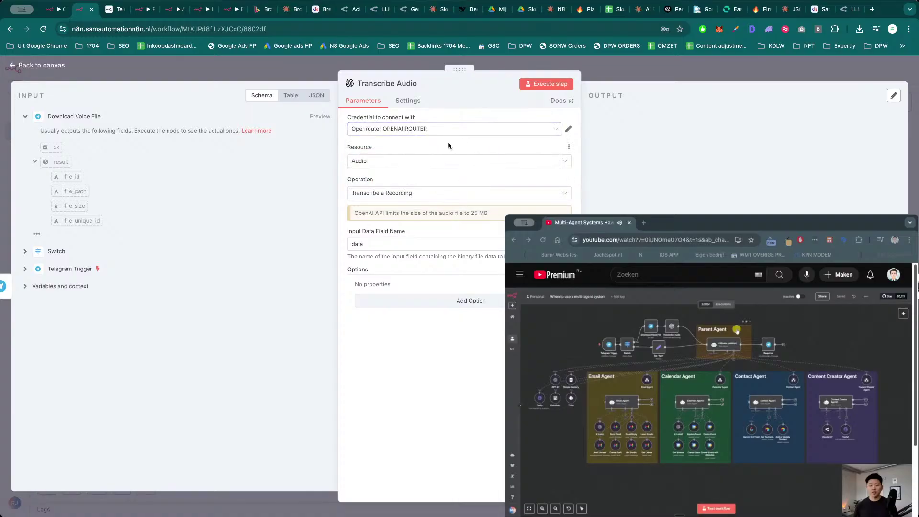
left_click(605, 76)
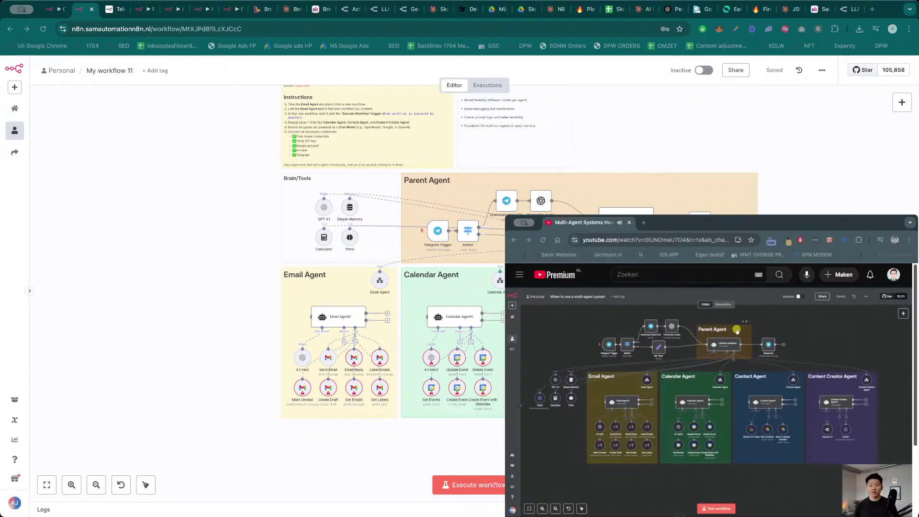
- Review the Gmail Seosshopify OAuth2 credential of the Email Agent's Send Email node
double_click(327, 359)
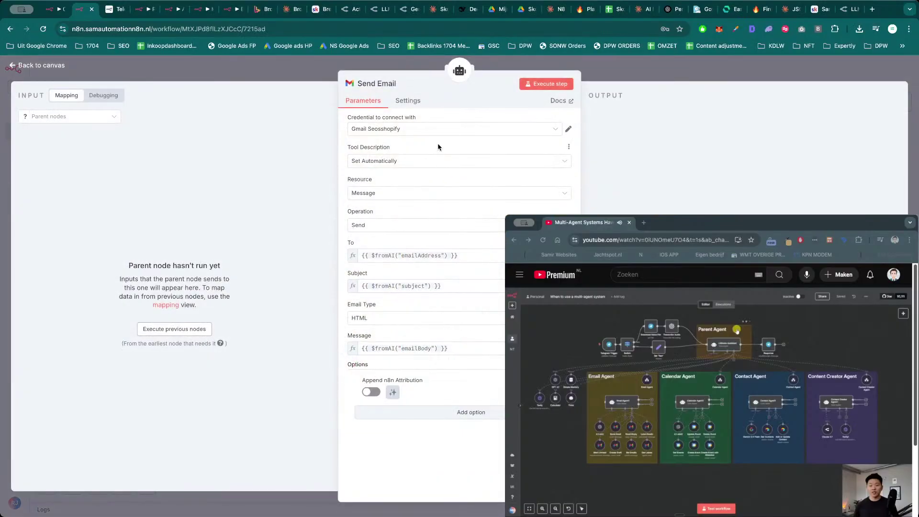
left_click(567, 129)
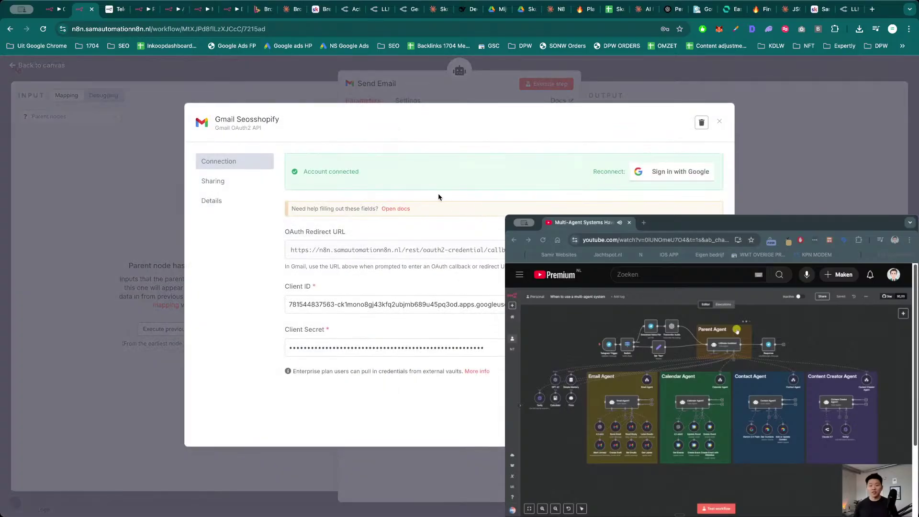
left_click(719, 123)
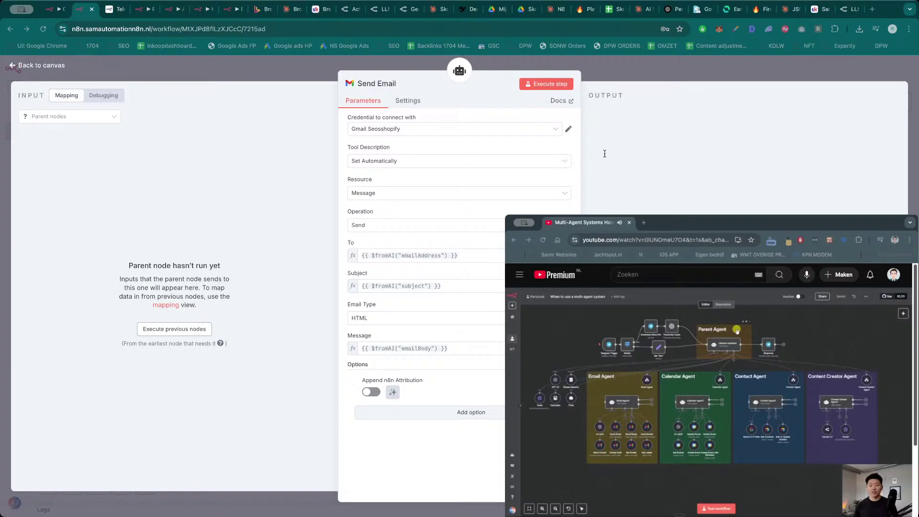
- Open the n8n documentation for the Gmail credential and read the Google OAuth setup steps, starting with the Google Cloud Console project
left_click(568, 129)
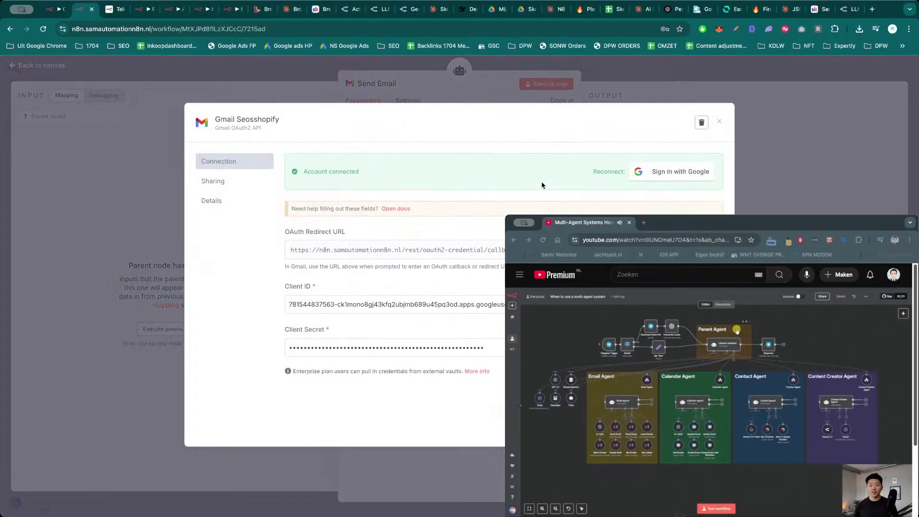
left_click(396, 208)
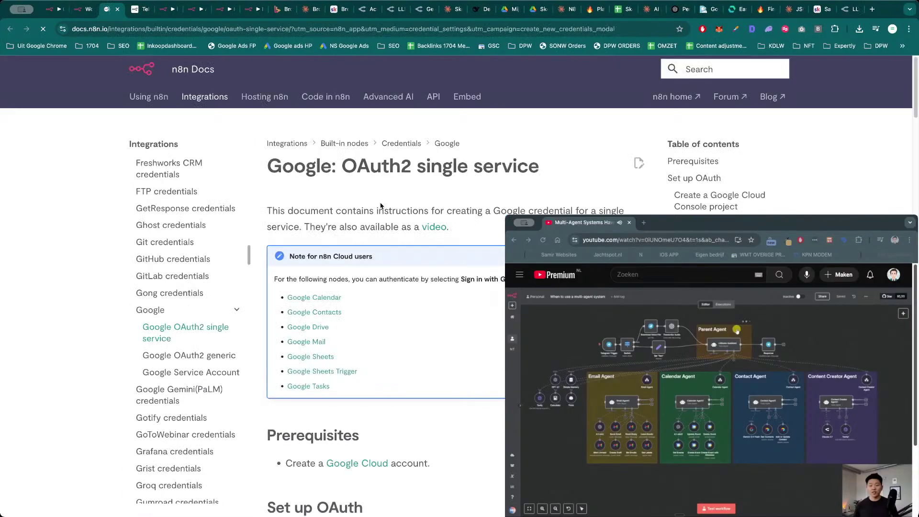
scroll(439, 320, "down", 6)
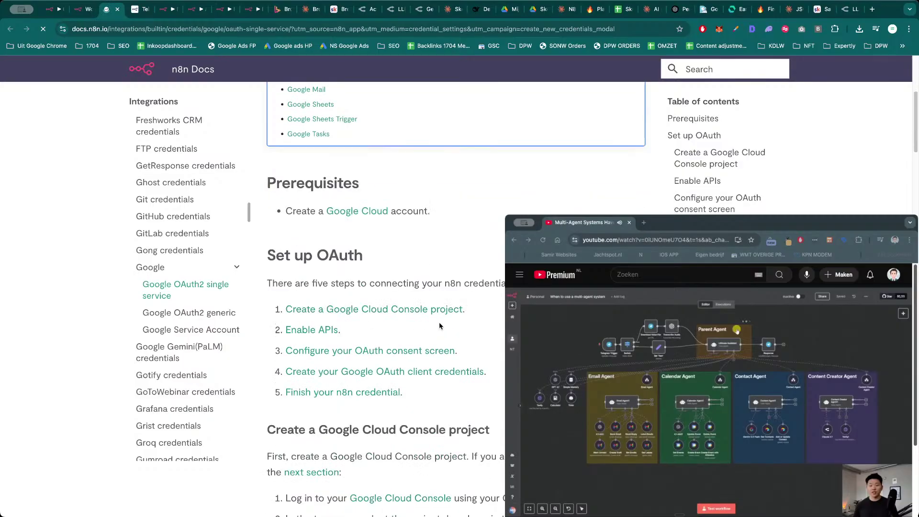
scroll(503, 330, "down", 3)
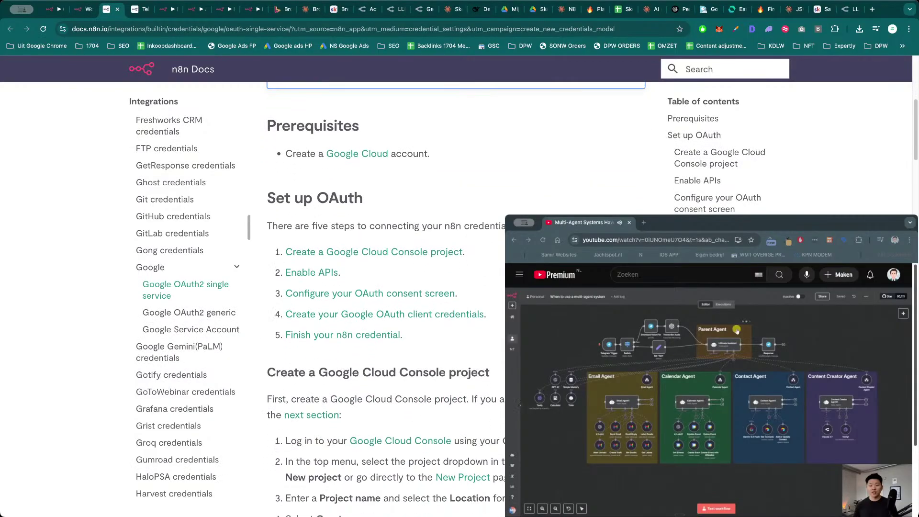
- Read the remaining Google OAuth setup instructions on enabling APIs, the consent screen, client credentials and finishing the n8n credential
scroll(454, 297, "down", 4)
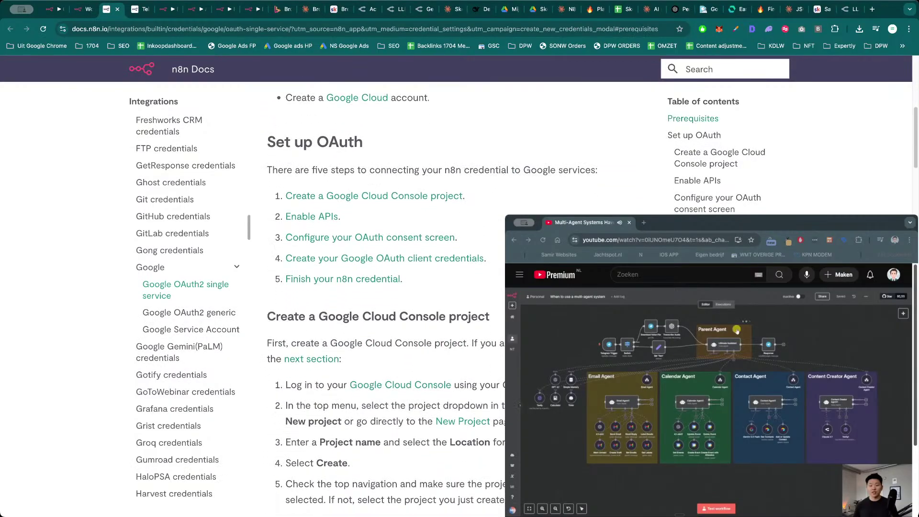
scroll(386, 299, "down", 9)
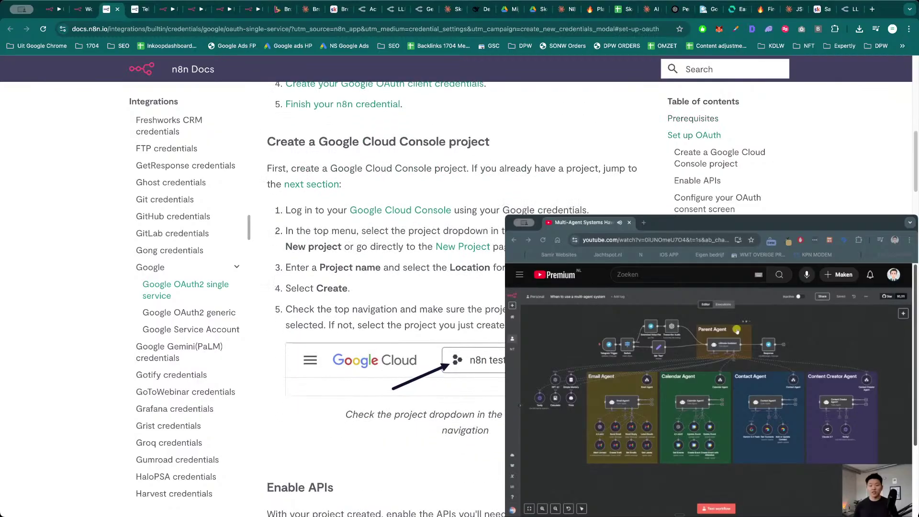
scroll(455, 296, "down", 12)
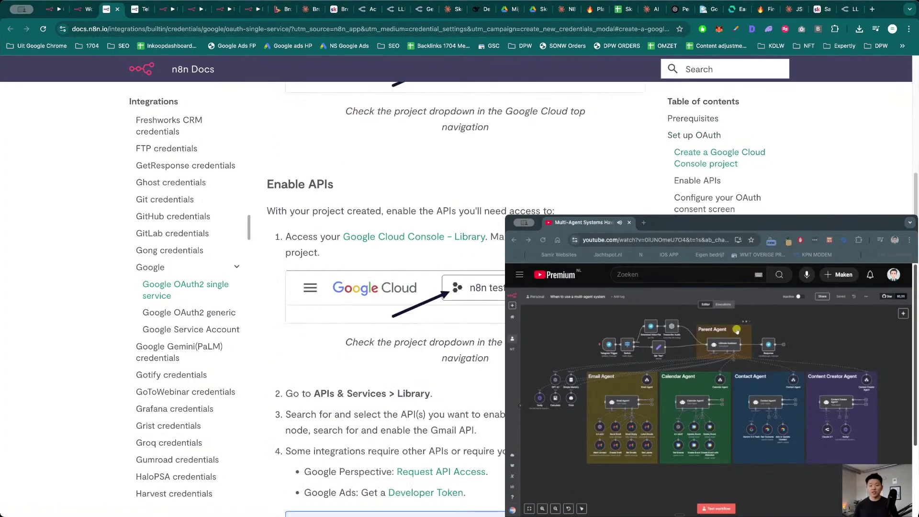
scroll(454, 297, "down", 12)
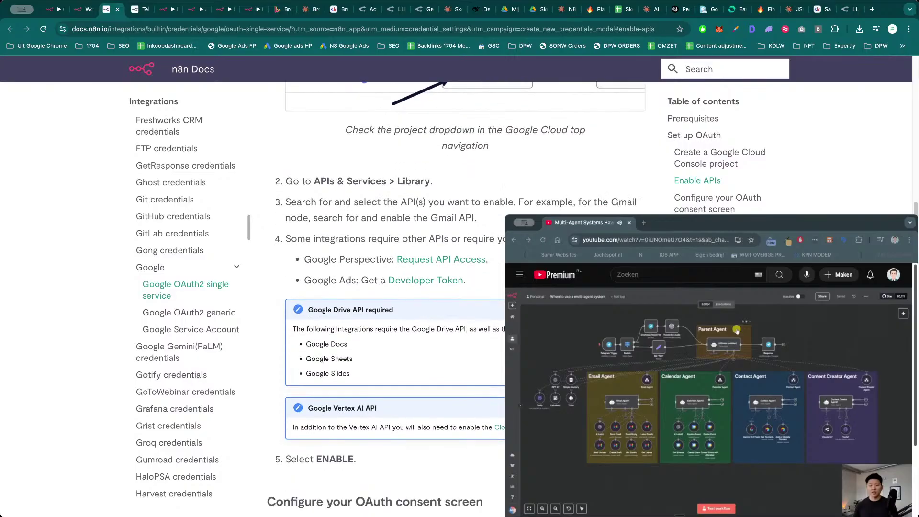
scroll(455, 297, "down", 18)
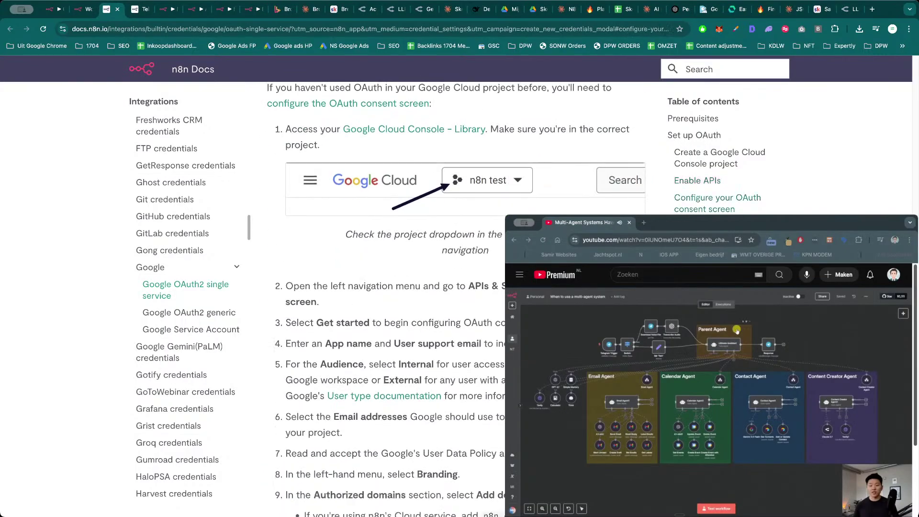
scroll(455, 297, "down", 17)
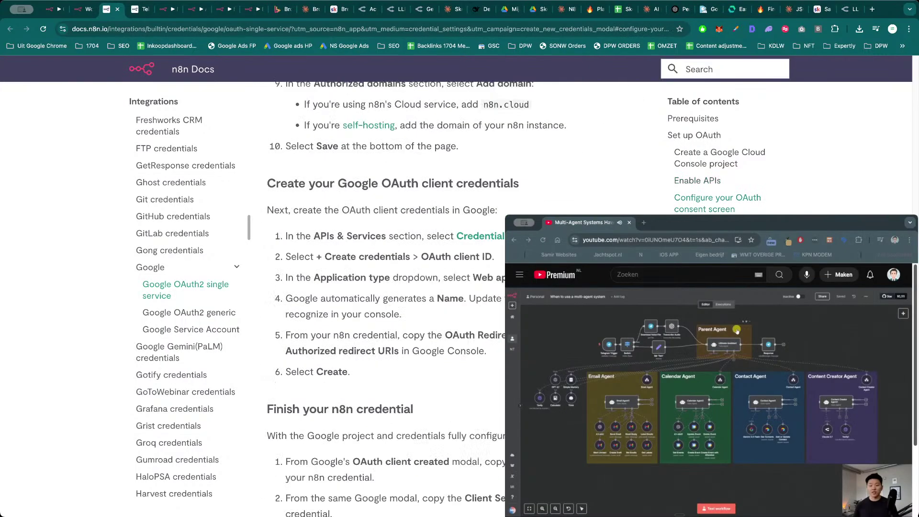
scroll(450, 510, "down", 8)
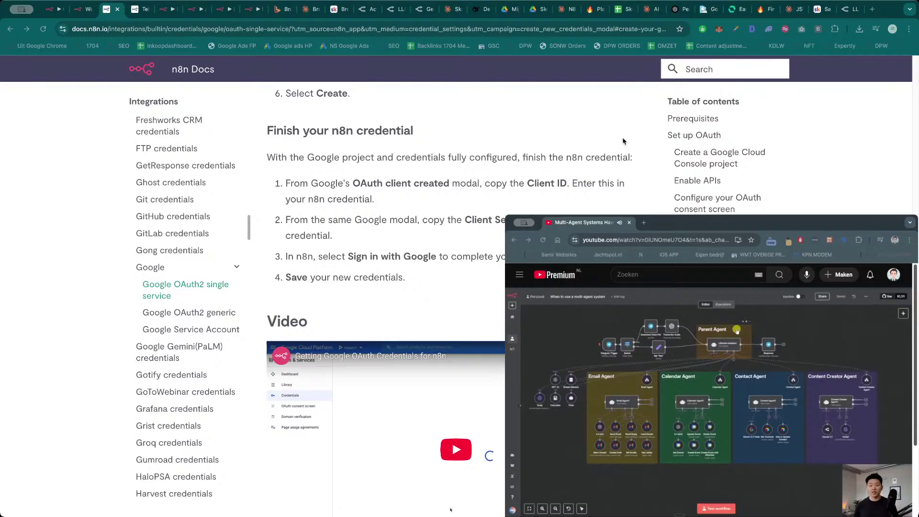
left_click(462, 8)
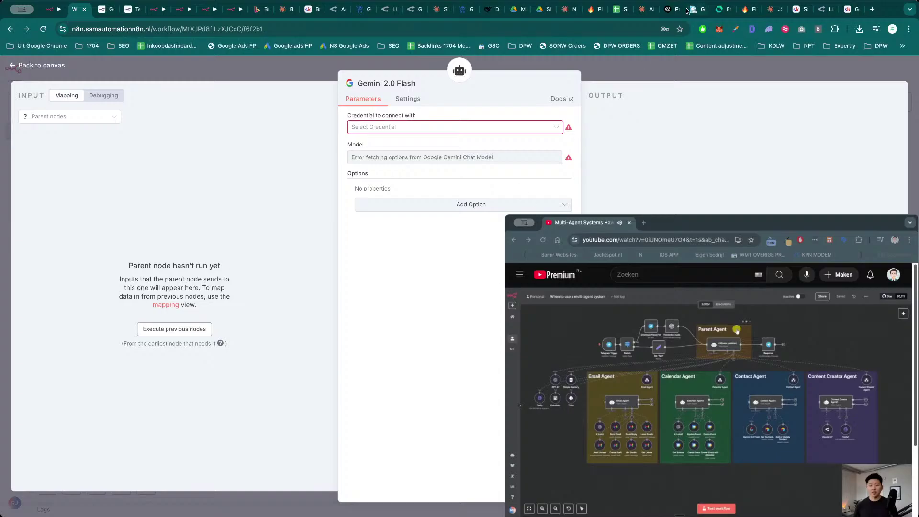
- Review the Google Calendar Contactexpertly credential of the Calendar Agent's Update Event node and return to the canvas
key("Escape")
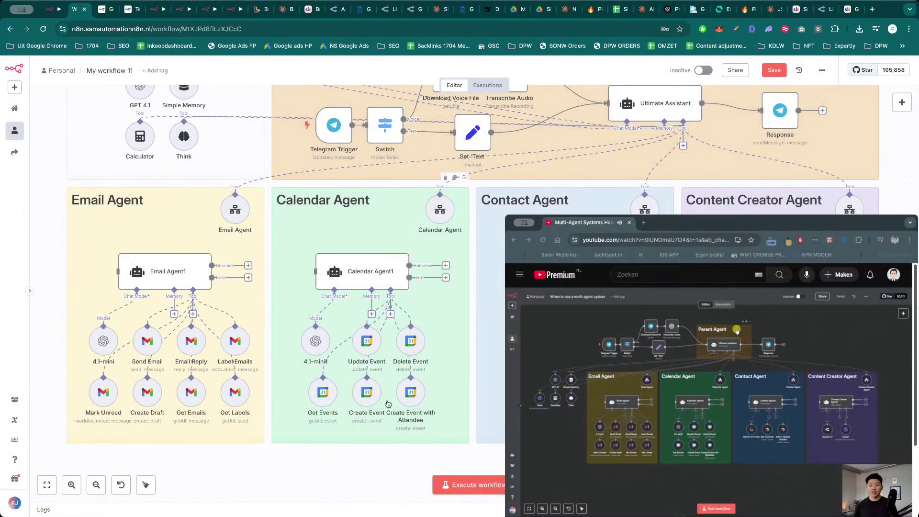
scroll(378, 452, "down", 3)
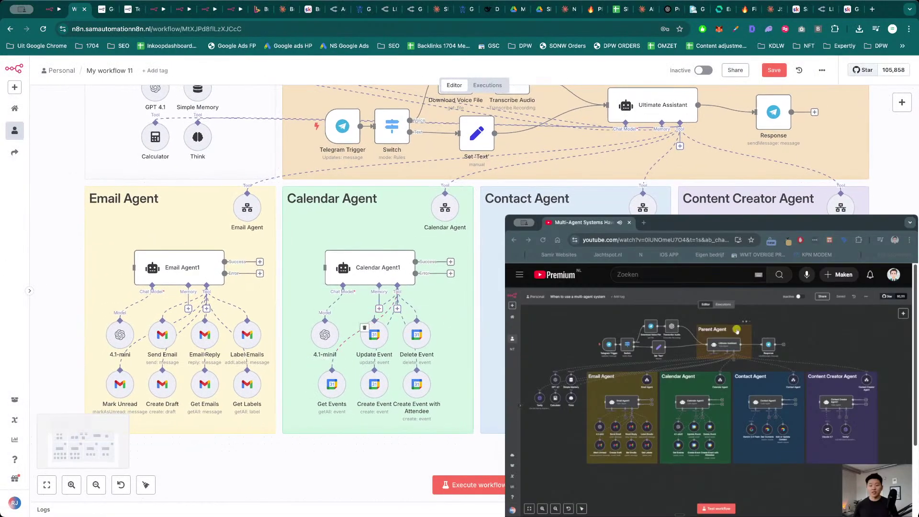
scroll(358, 455, "down", 4)
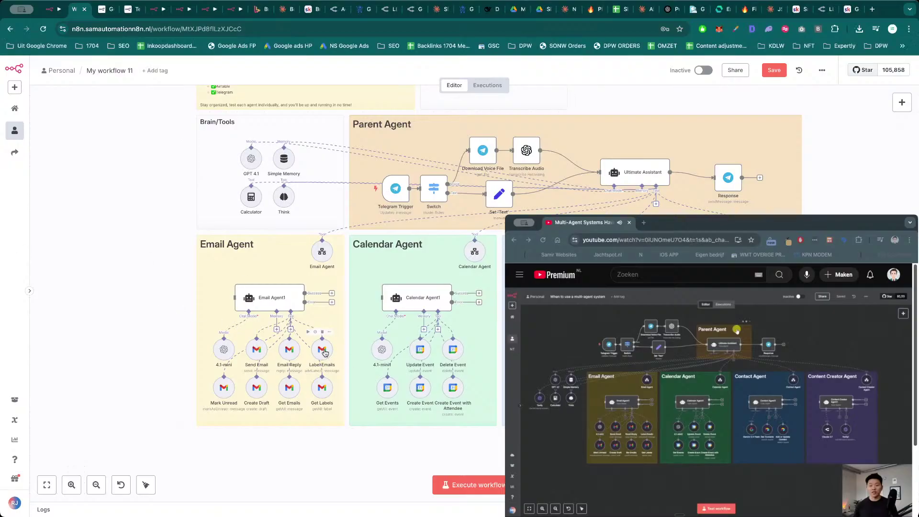
double_click(420, 350)
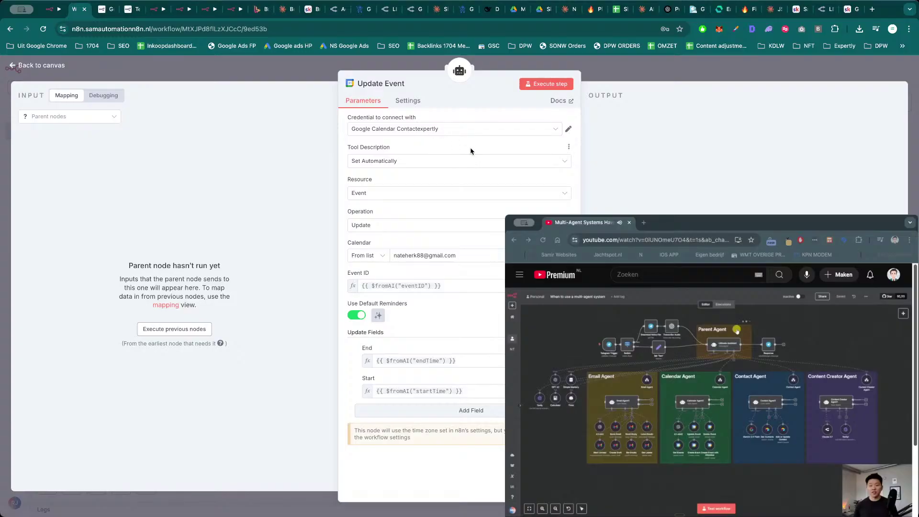
left_click(569, 130)
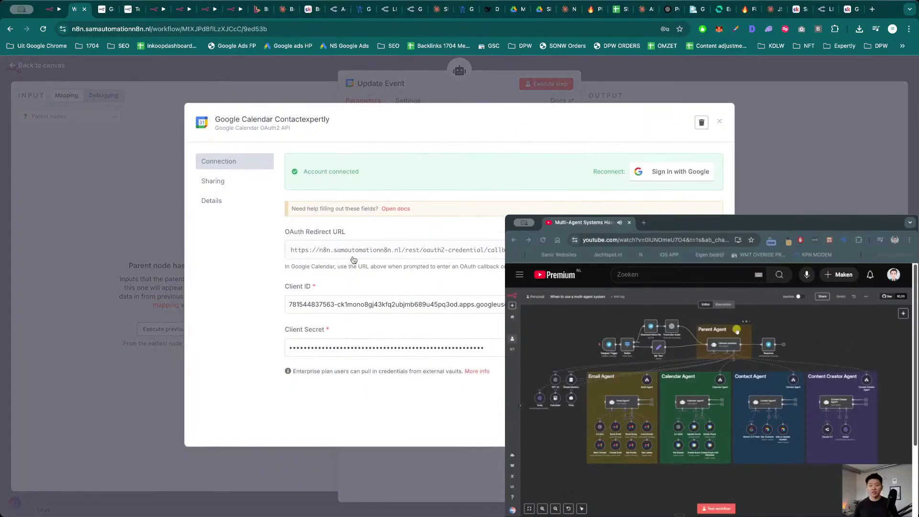
key("Escape")
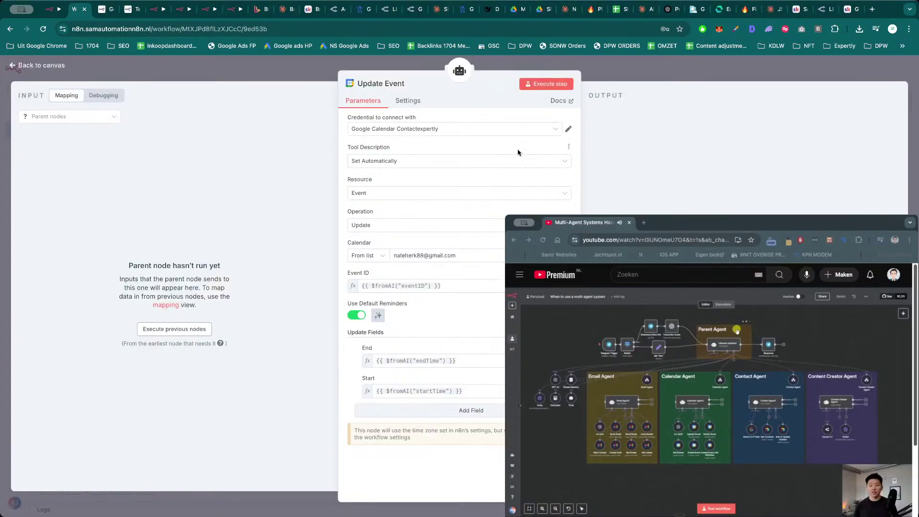
left_click(617, 71)
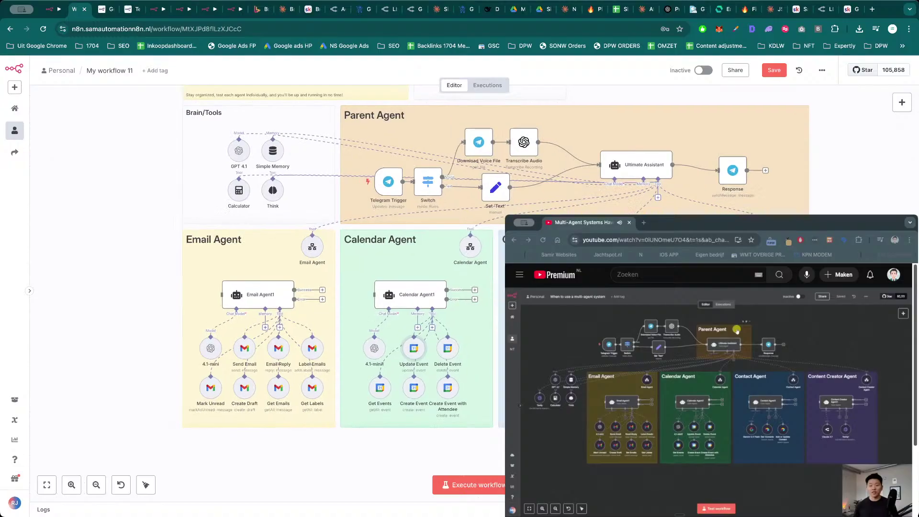
- Check the available credentials of the Contact Agent's Gemini 2.0 Flash model node and return to the canvas
scroll(498, 337, "up", 3)
double_click(497, 338)
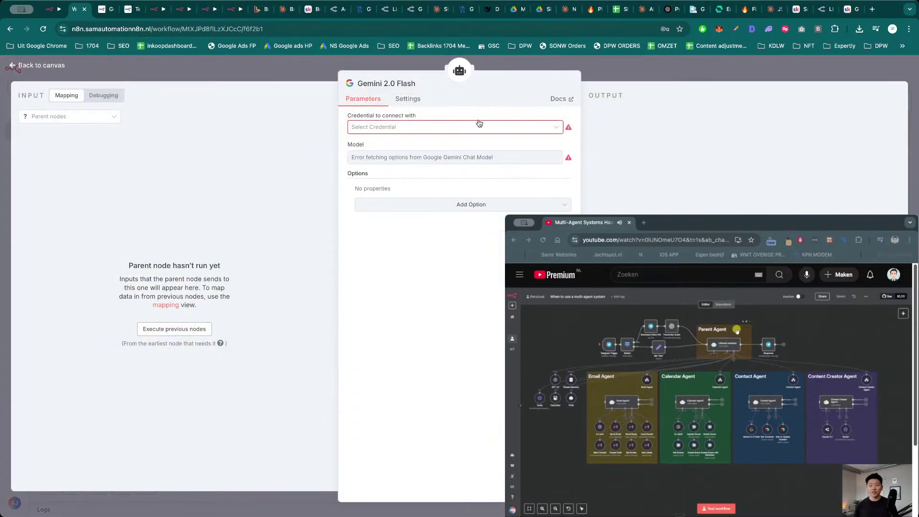
left_click(609, 71)
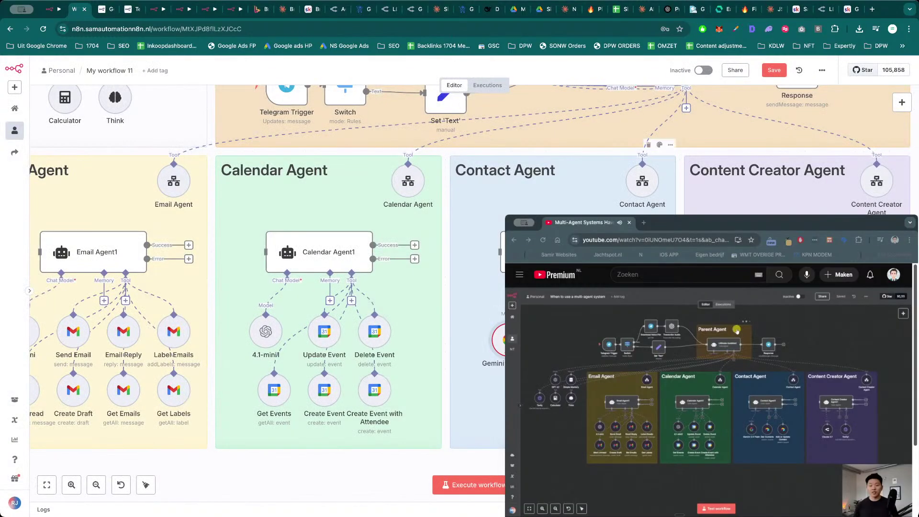
double_click(498, 339)
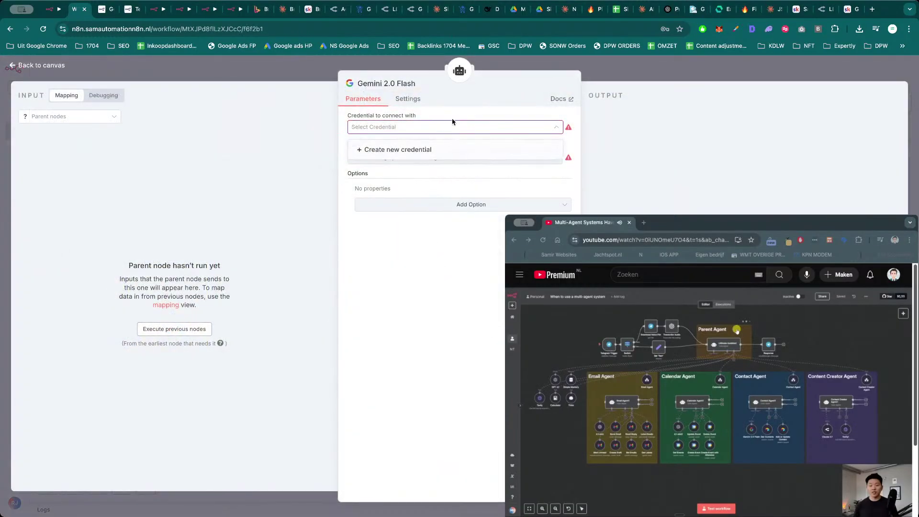
left_click(516, 102)
left_click(599, 72)
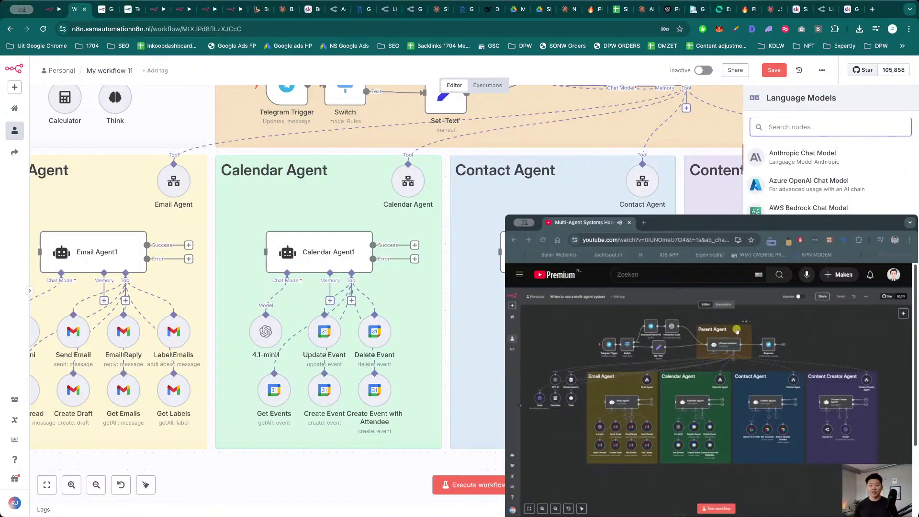
- Replace the Contact Agent's Gemini node with an OpenRouter Chat Model set to google/gemini-2.5-flash-preview
type("openrouter")
key("Return")
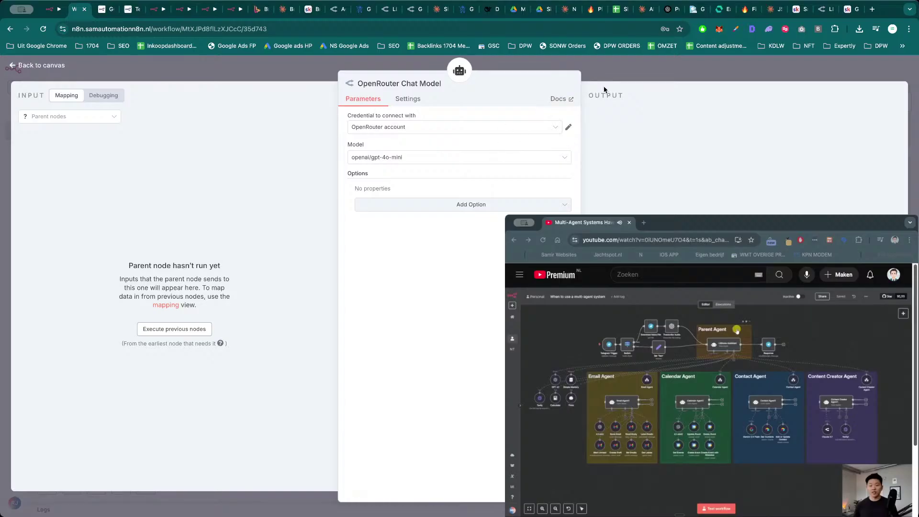
left_click(455, 163)
type("flash")
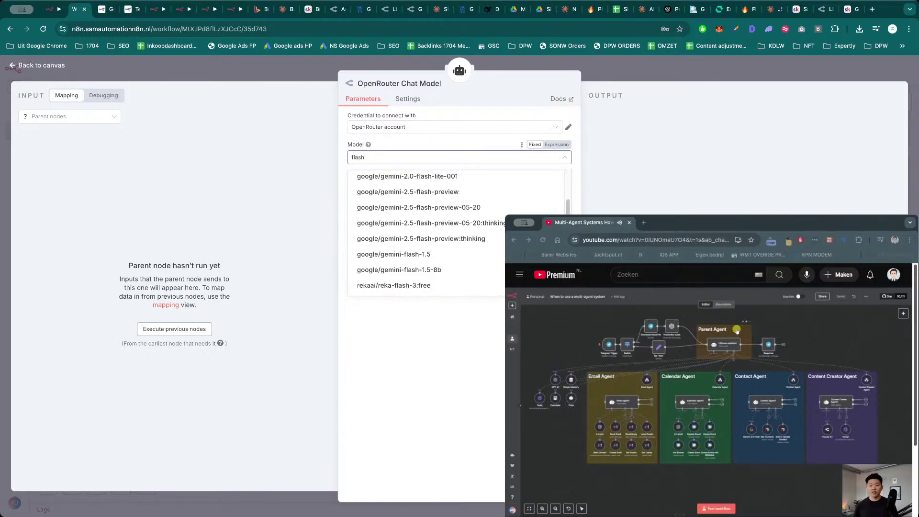
left_click(457, 192)
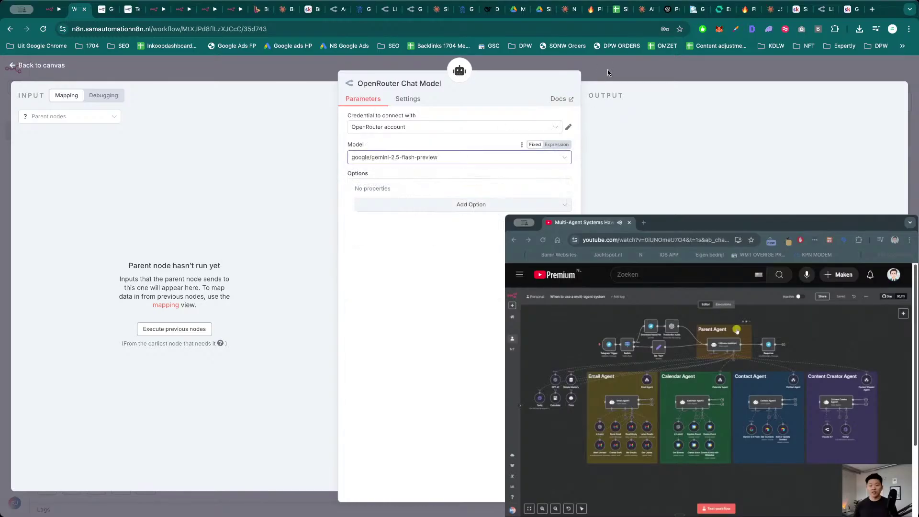
key("Escape")
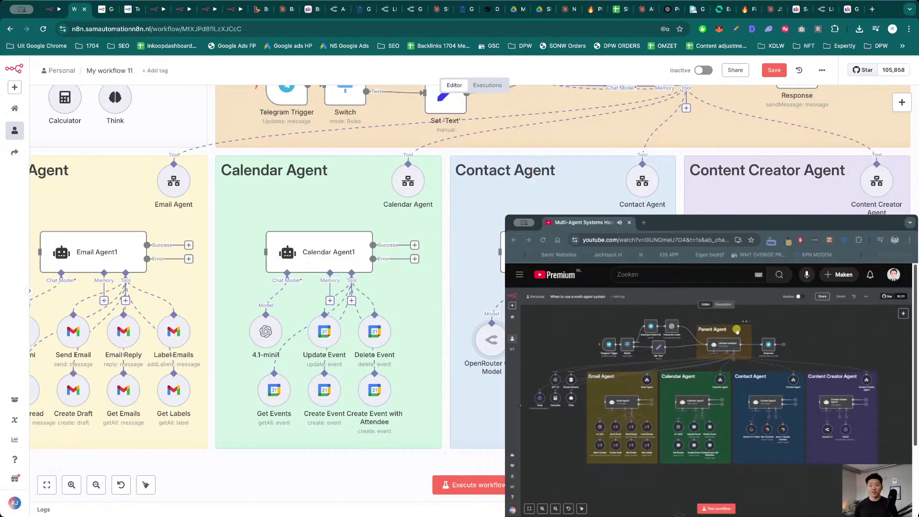
- Check the credential selection of the Contact Agent's Airtable Get Contacts node and return to the canvas
key("Return")
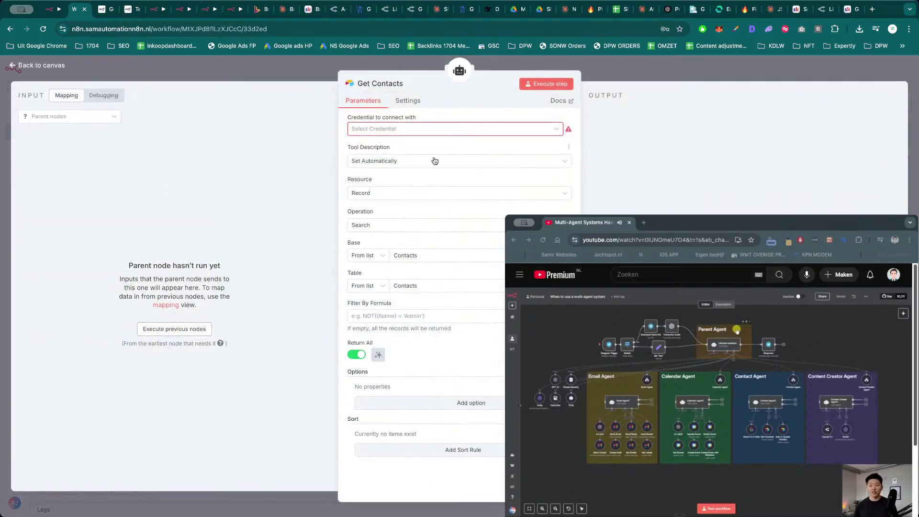
left_click(450, 128)
key("Escape")
key("Escape")
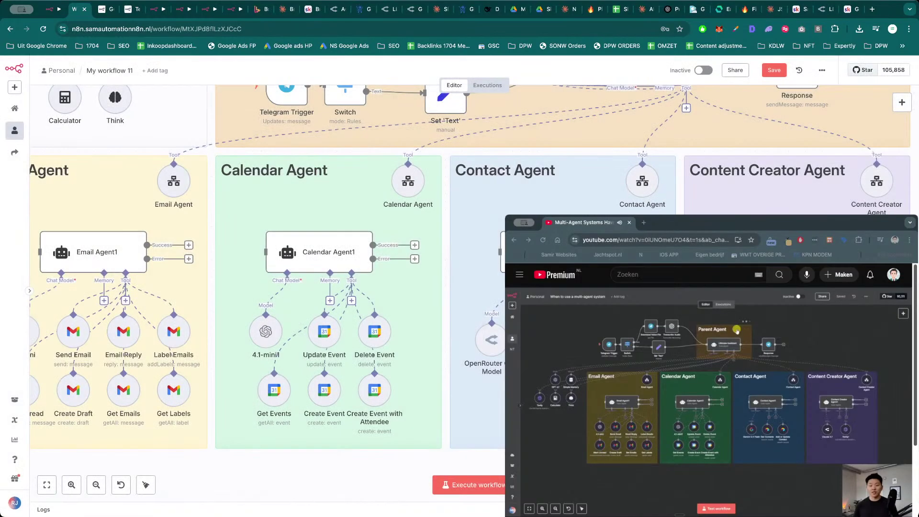
- Examine the credential selection and mapped contact fields of the Airtable Add or Update Contact node
key("Return")
left_click(416, 129)
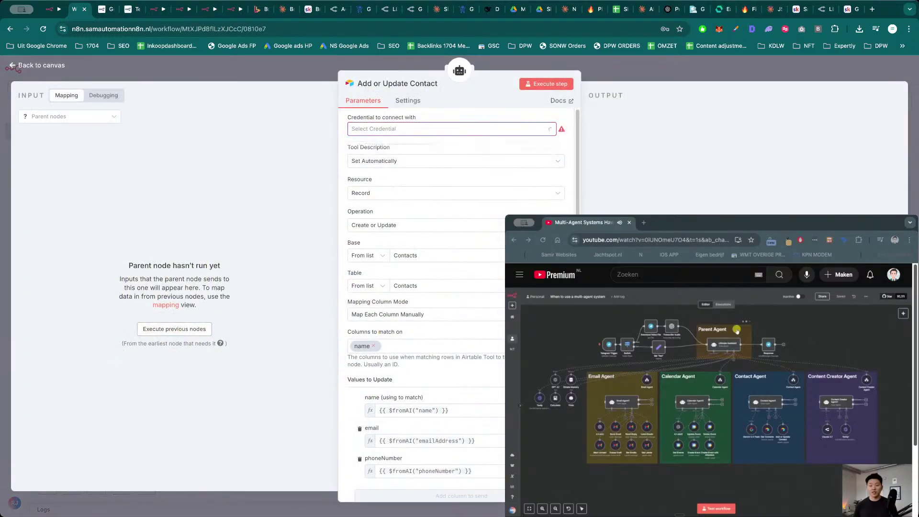
scroll(467, 364, "down", 3)
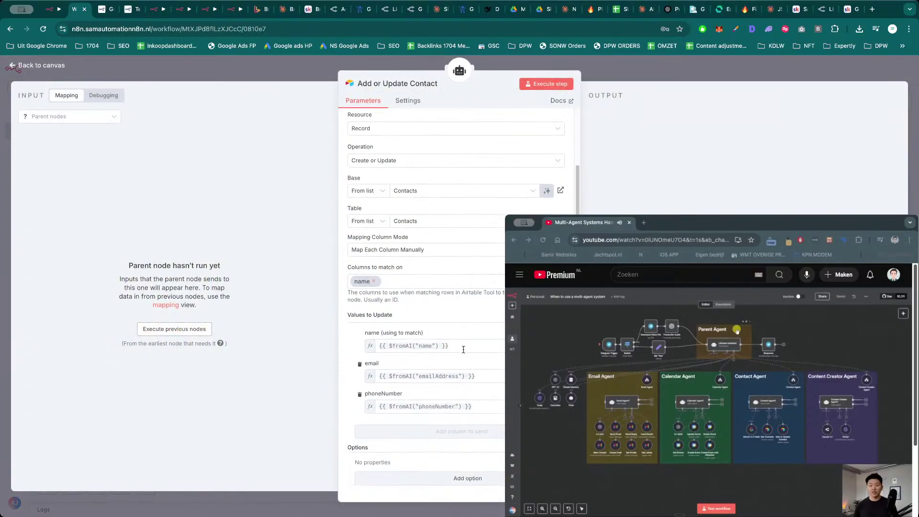
scroll(435, 281, "up", 3)
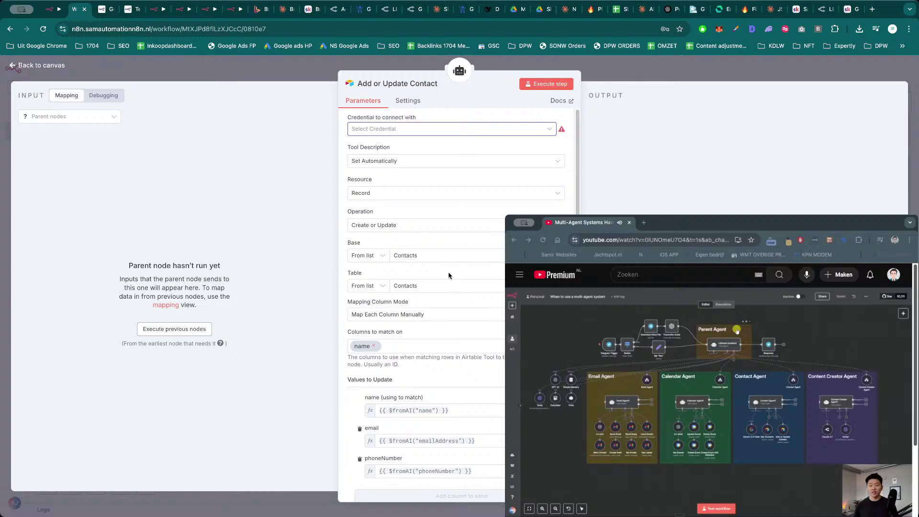
left_click(637, 71)
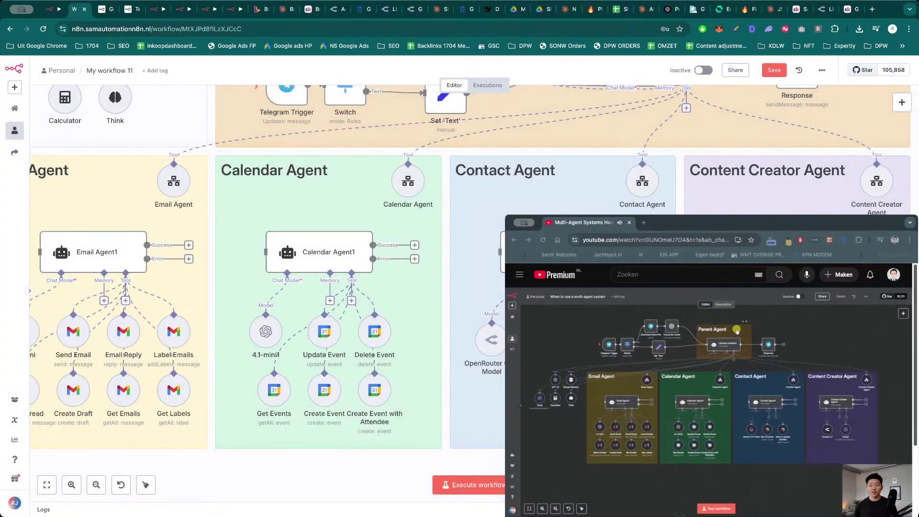
- Open Airtable in a new browser tab for a quick look, closing it to return to the workflow
key("ctrl+t")
type("airta")
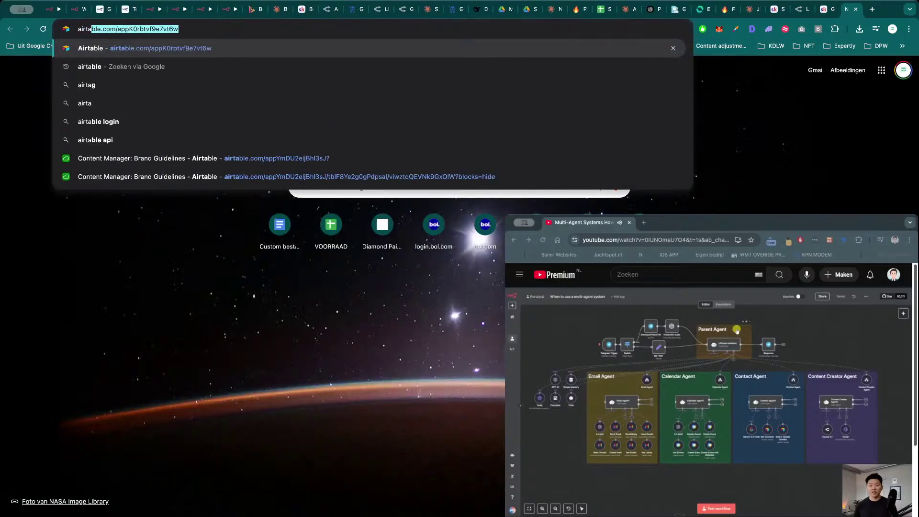
key("Return")
key("ctrl+w")
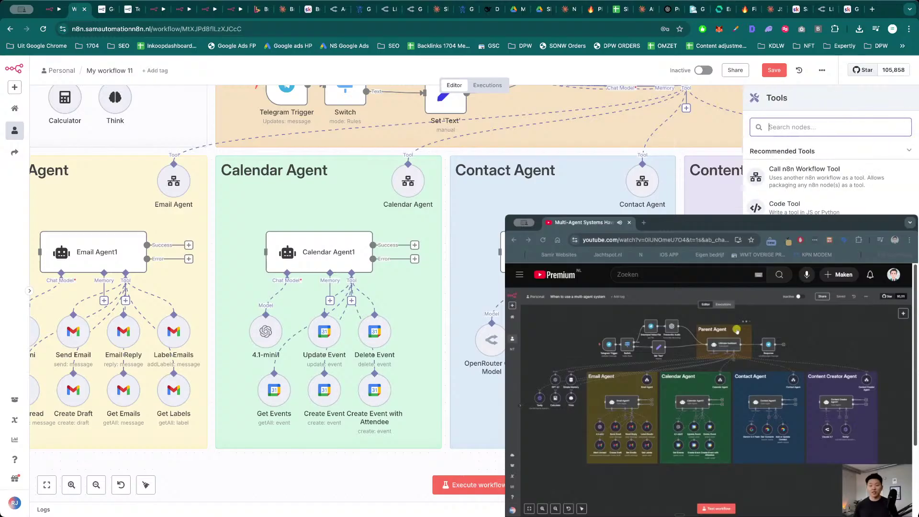
- Add a Google Sheets tool to the Contact Agent, look through its document list and return to the canvas
type("google")
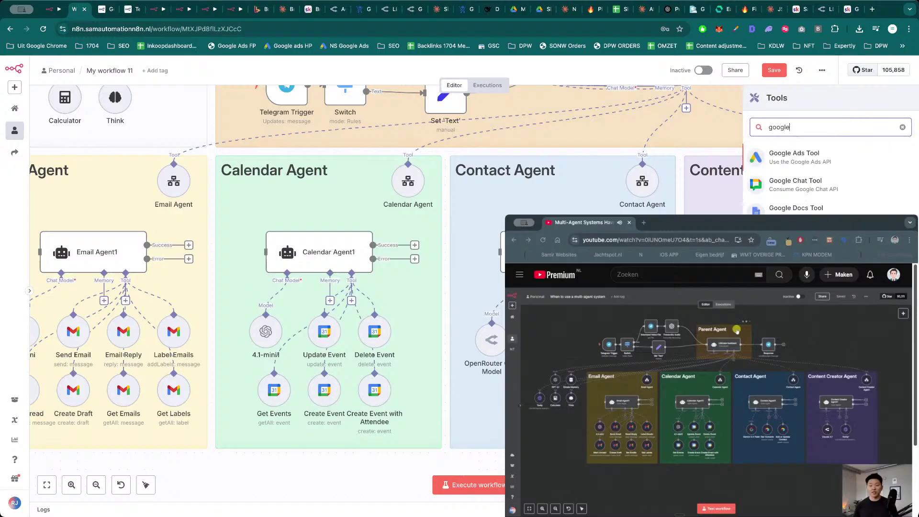
key("Return")
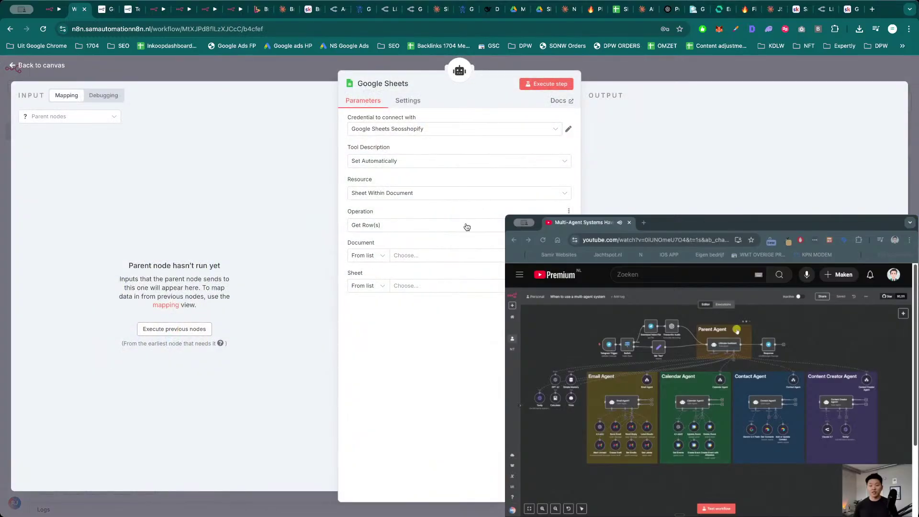
left_click(466, 258)
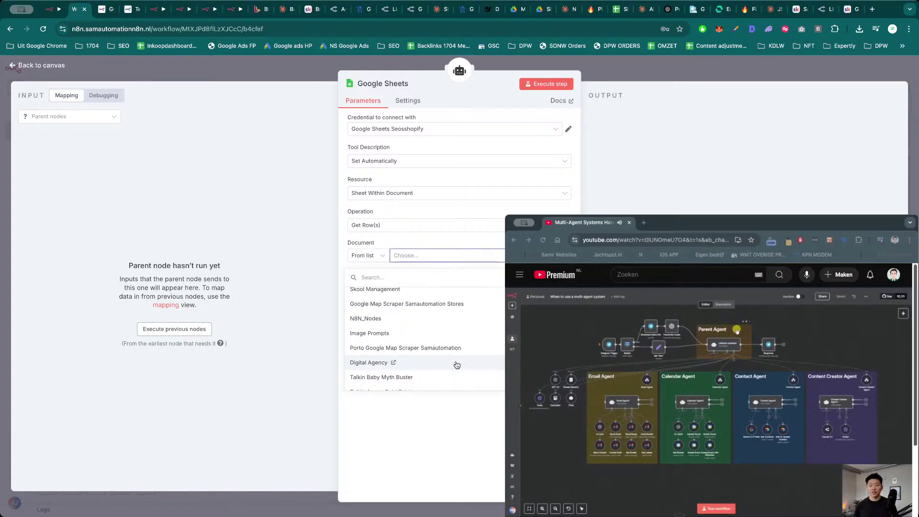
scroll(457, 356, "down", 2)
scroll(457, 342, "down", 1)
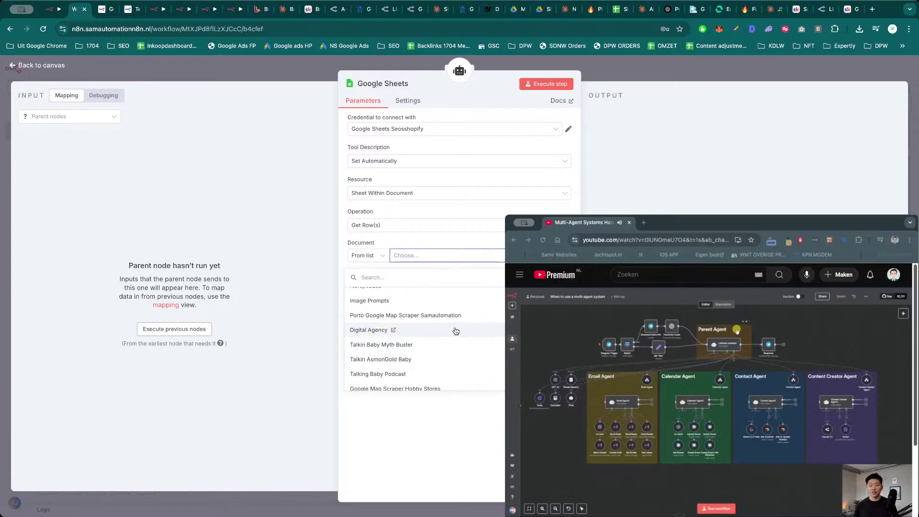
scroll(453, 320, "up", 3)
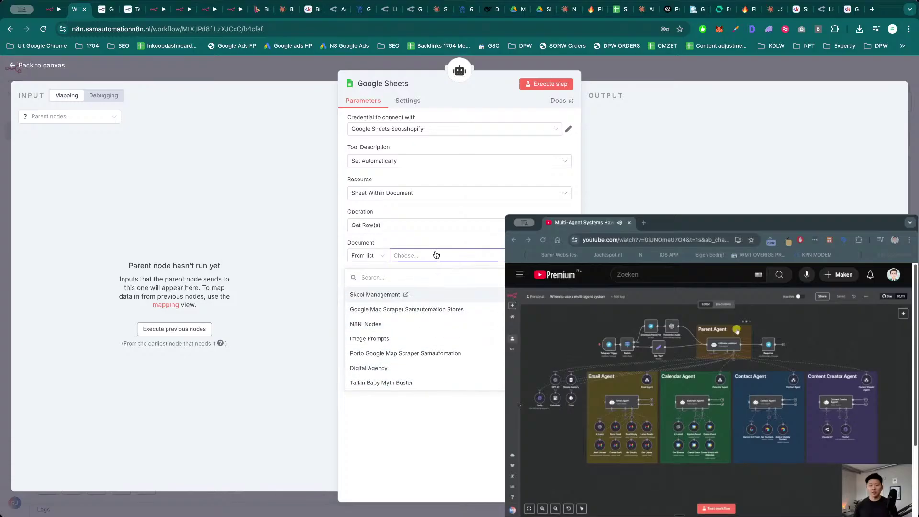
left_click(644, 67)
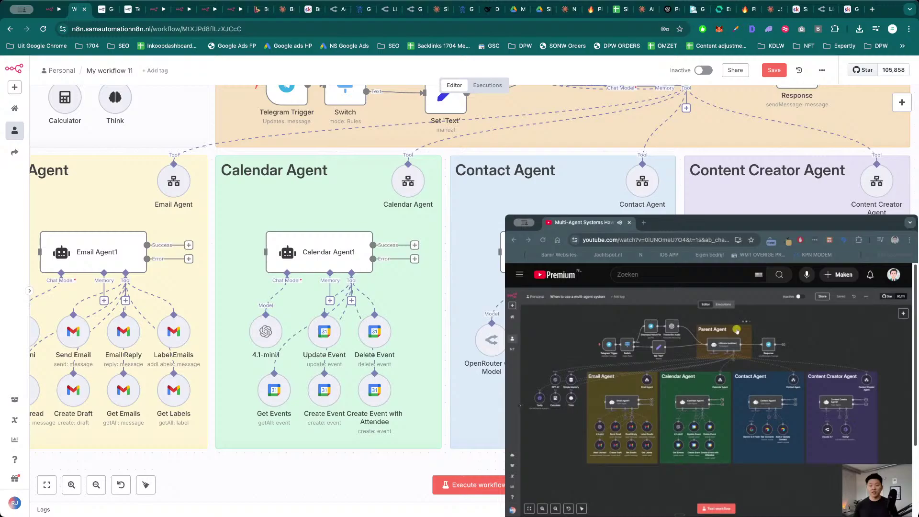
- Reopen the Contact Agent's new Google Sheets tool and rename it Get Contacts
key("alt+Right")
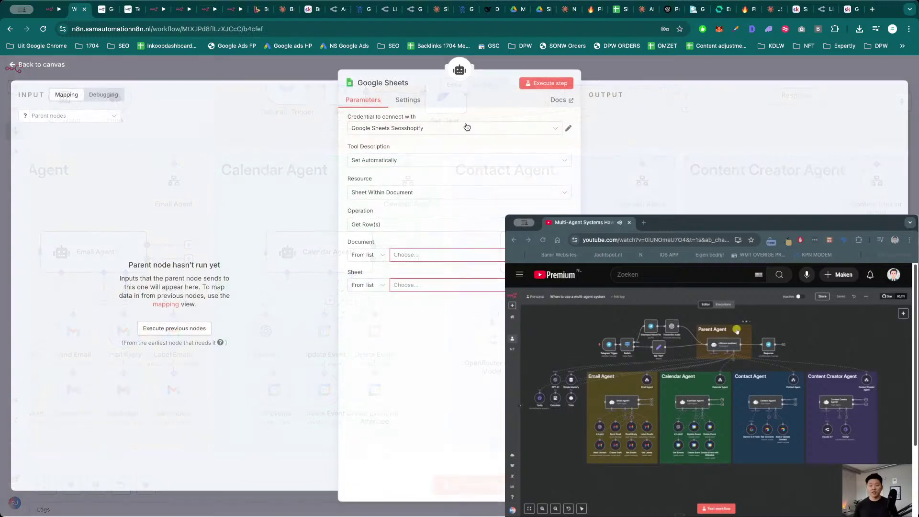
left_click(410, 83)
key("super+a")
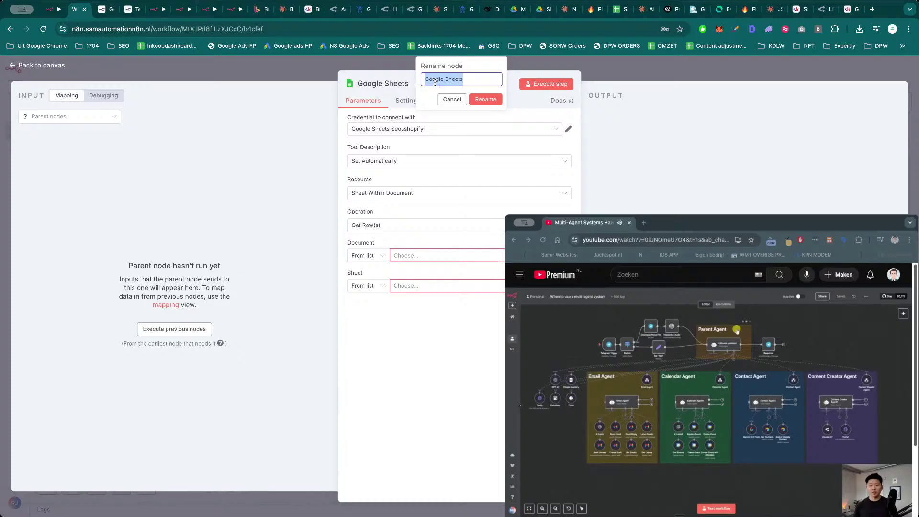
type("Get Contacts")
key("Return")
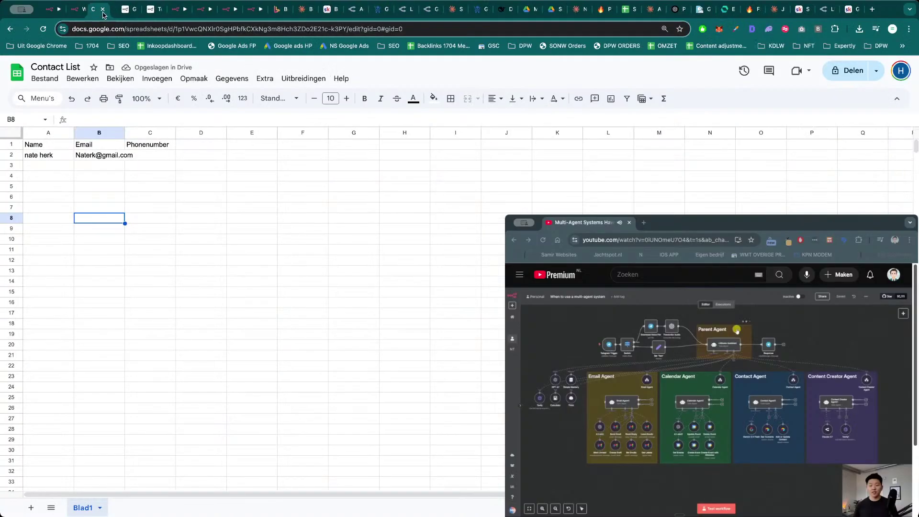
- Look over the column headers in the Contact List spreadsheet and return to the n8n workflow
left_click(154, 187)
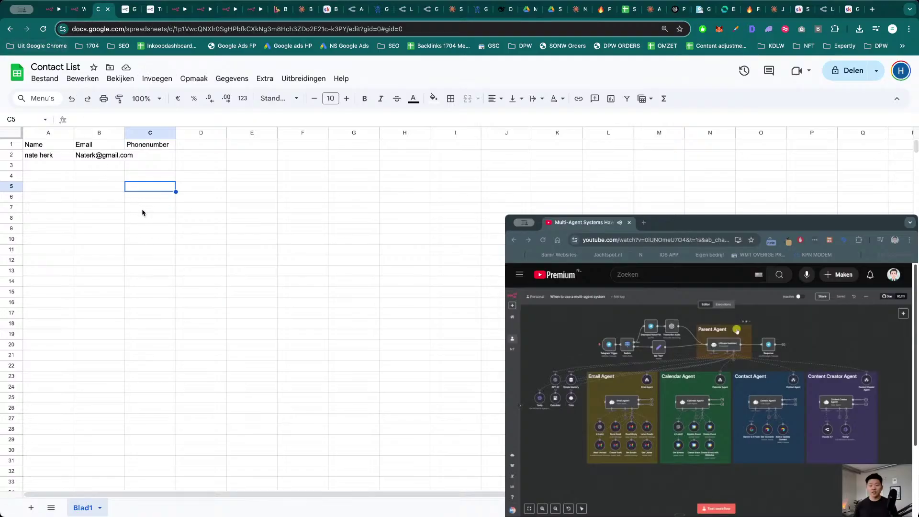
left_click(208, 197)
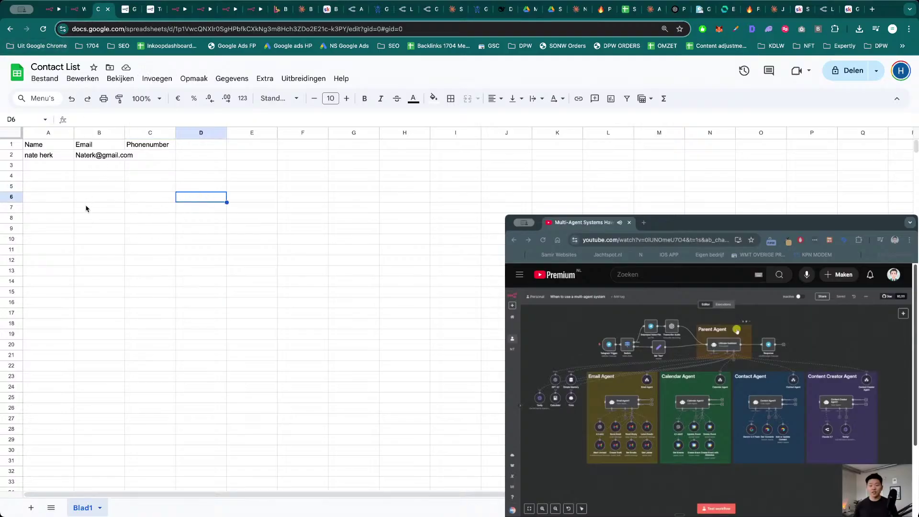
left_click(89, 220)
left_click(75, 11)
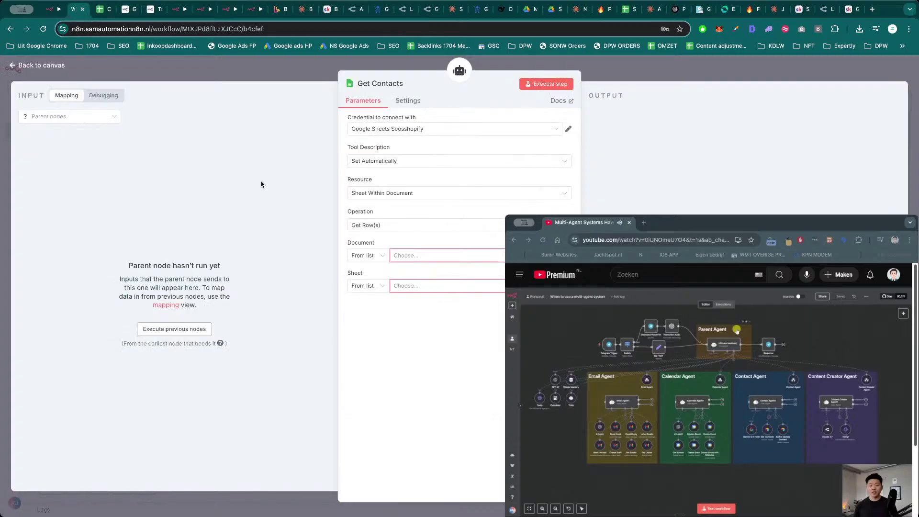
- Set the Get Contacts tool to read from the Contact List document's Blad1 sheet and return to the canvas
left_click(438, 258)
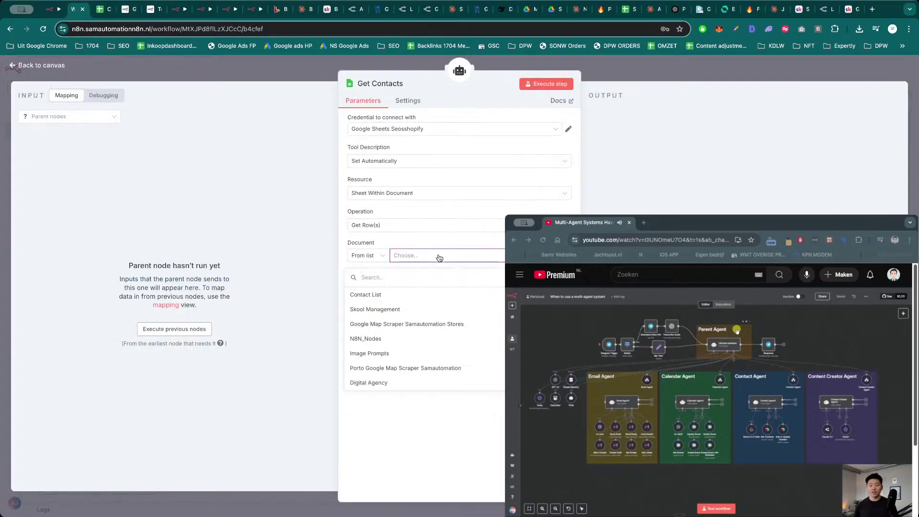
left_click(442, 296)
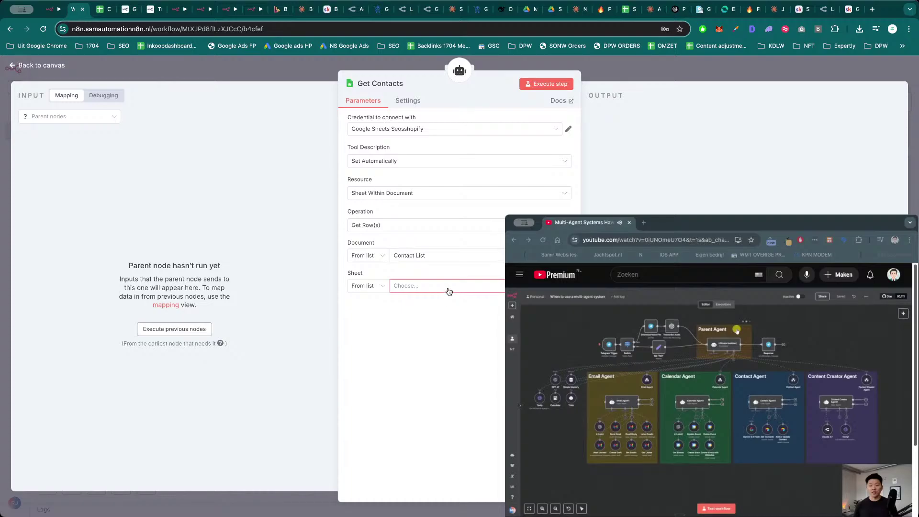
left_click(449, 290)
left_click(435, 308)
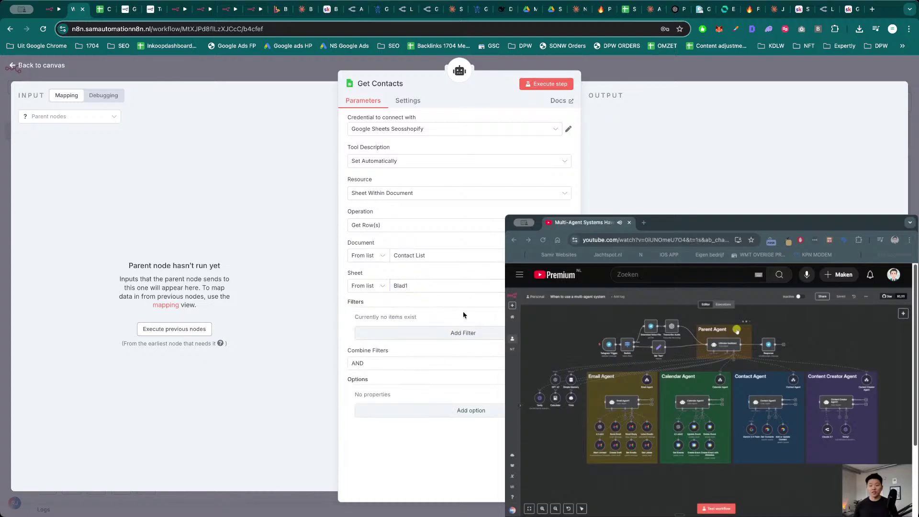
key("Escape")
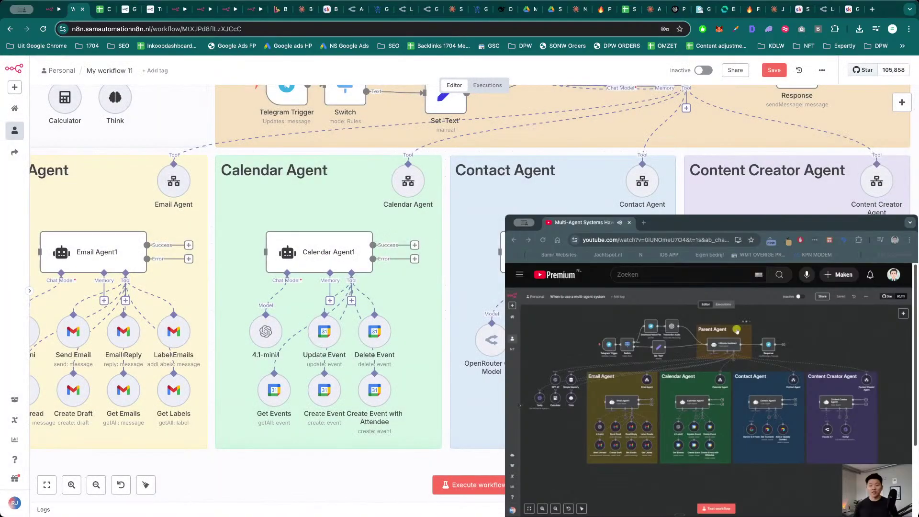
- Add a filter on the Name column to the Get Contacts tool, with its value defined automatically by the model
key("Return")
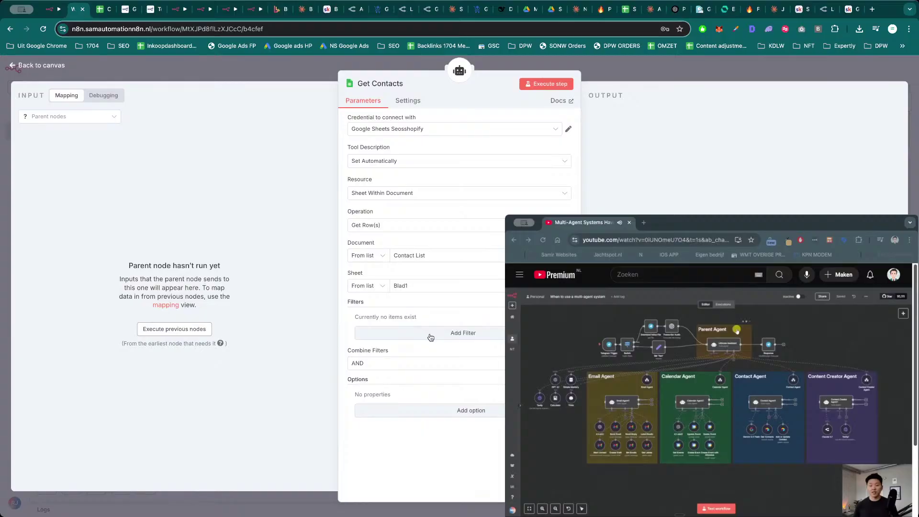
key("Escape")
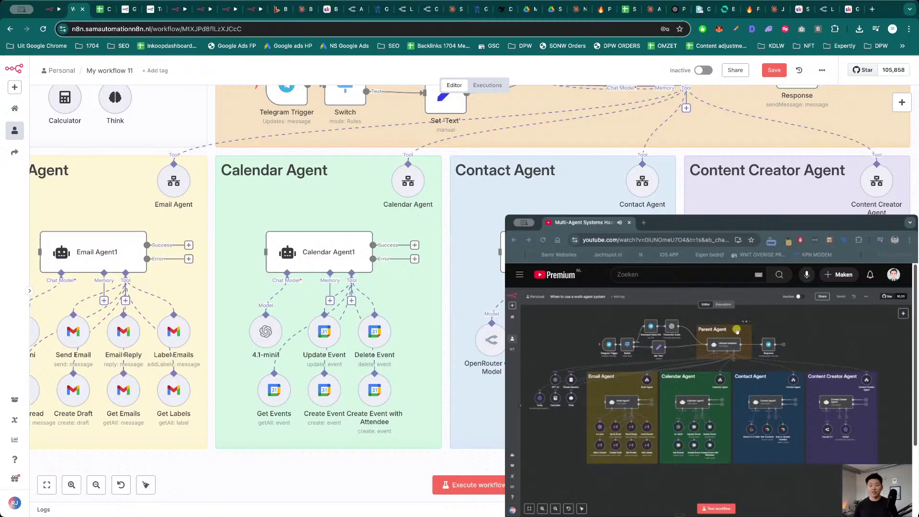
key("Return")
left_click(424, 334)
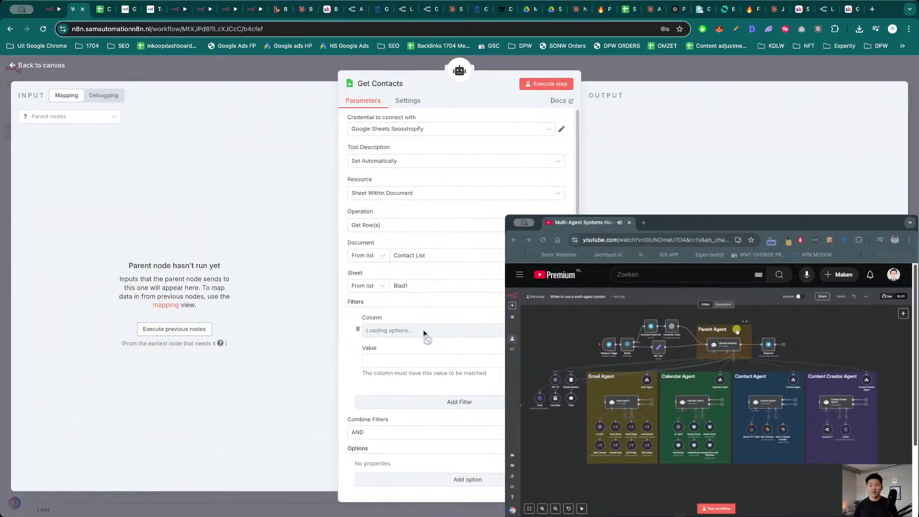
left_click(423, 334)
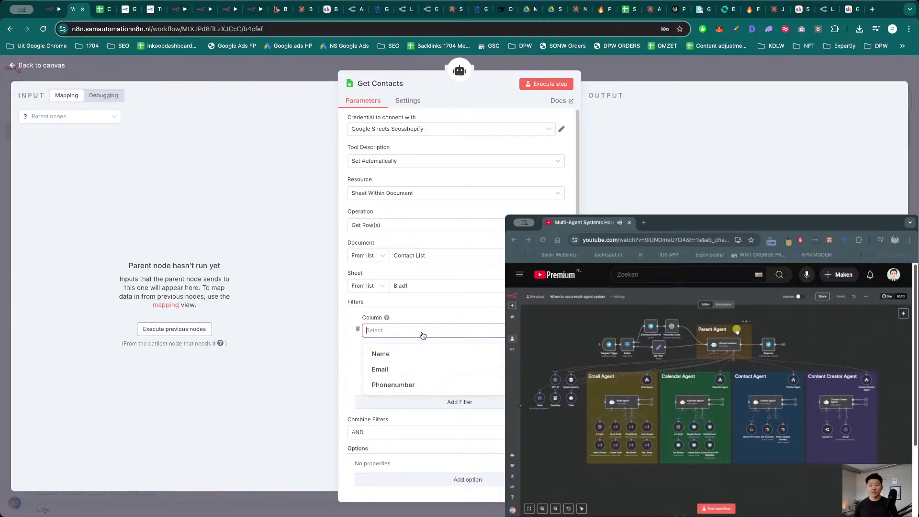
left_click(413, 355)
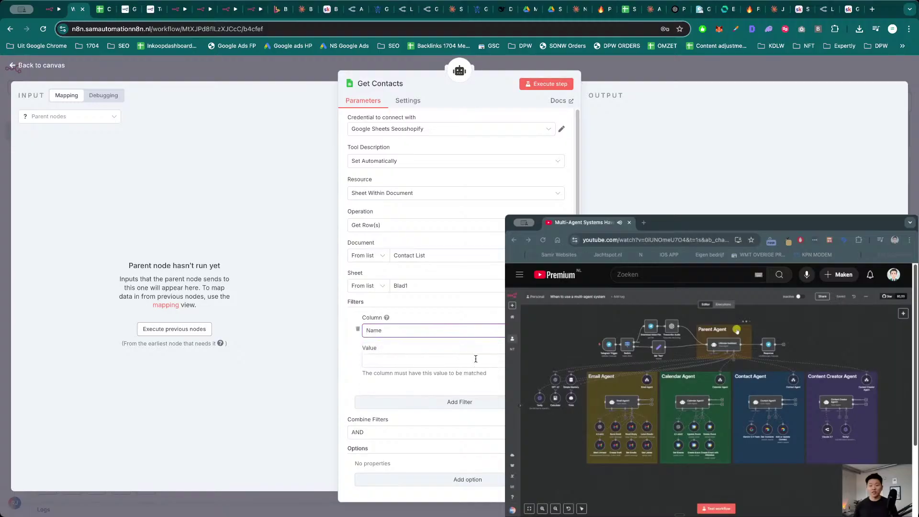
left_click(437, 363)
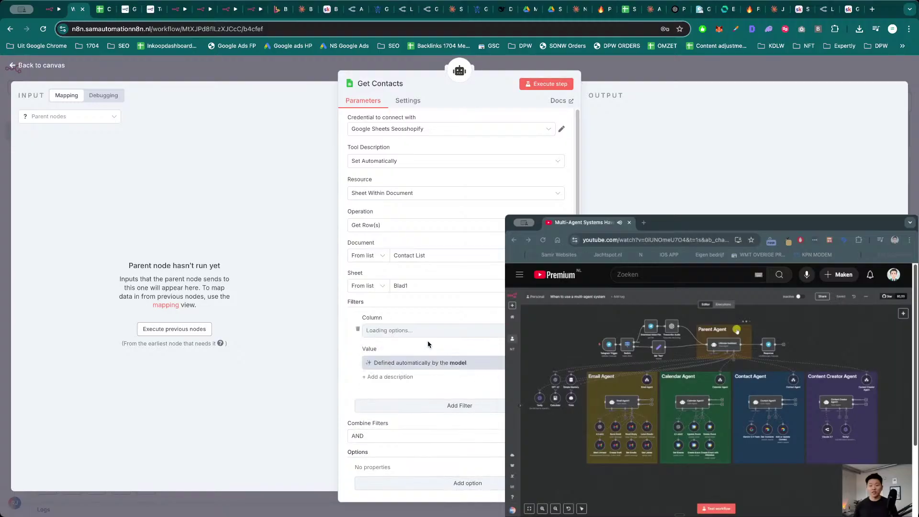
left_click(600, 73)
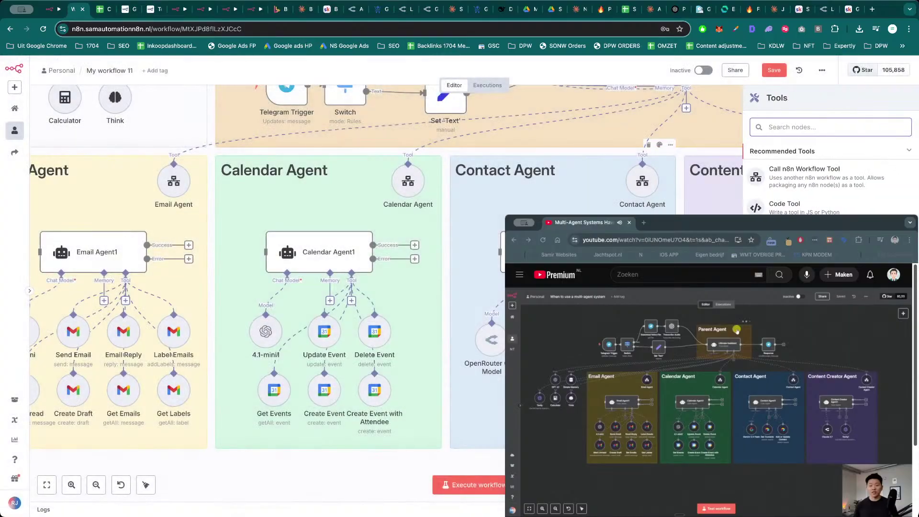
- Add a second Google Sheets tool to the Contact Agent using Append or Update Row on the Contact List document's Blad1 sheet
type("sheet")
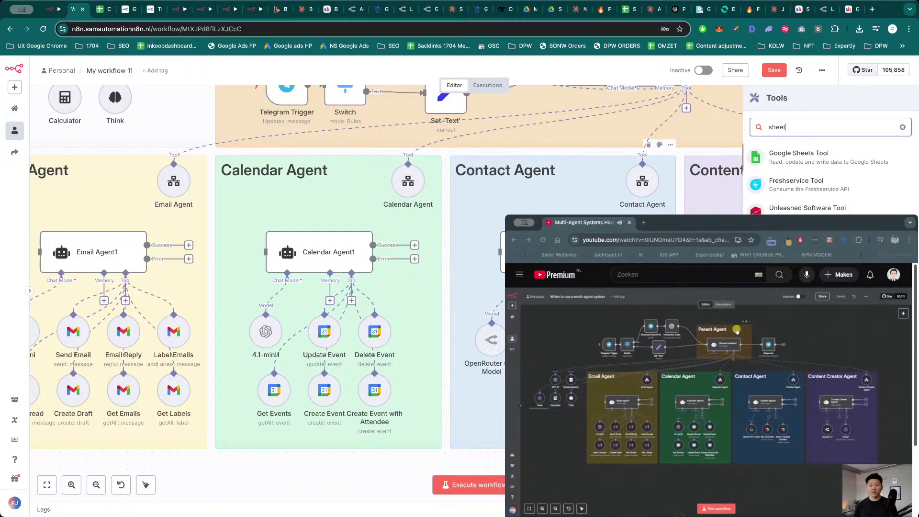
left_click(806, 159)
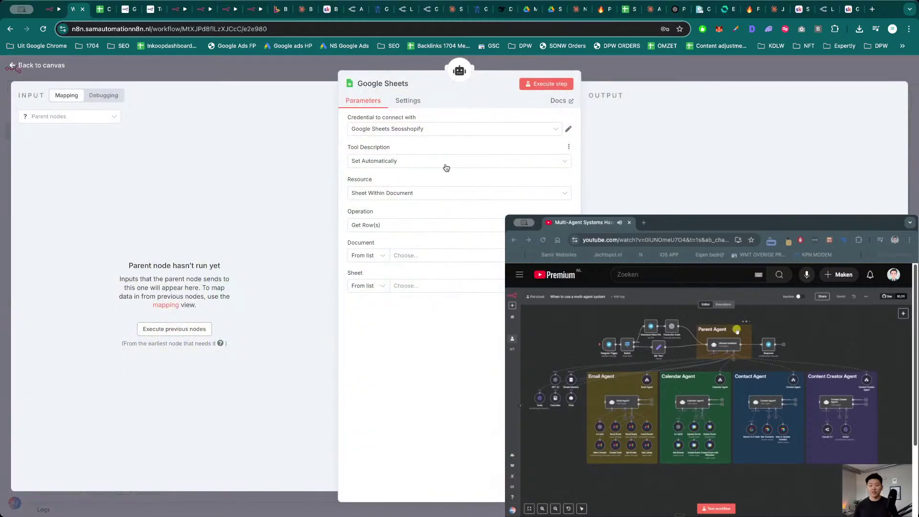
left_click(462, 229)
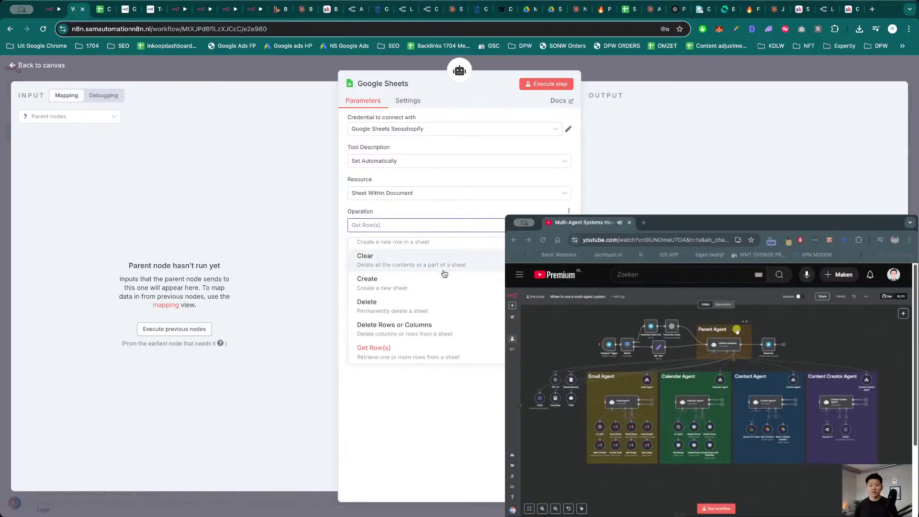
scroll(445, 274, "up", 2)
left_click(442, 256)
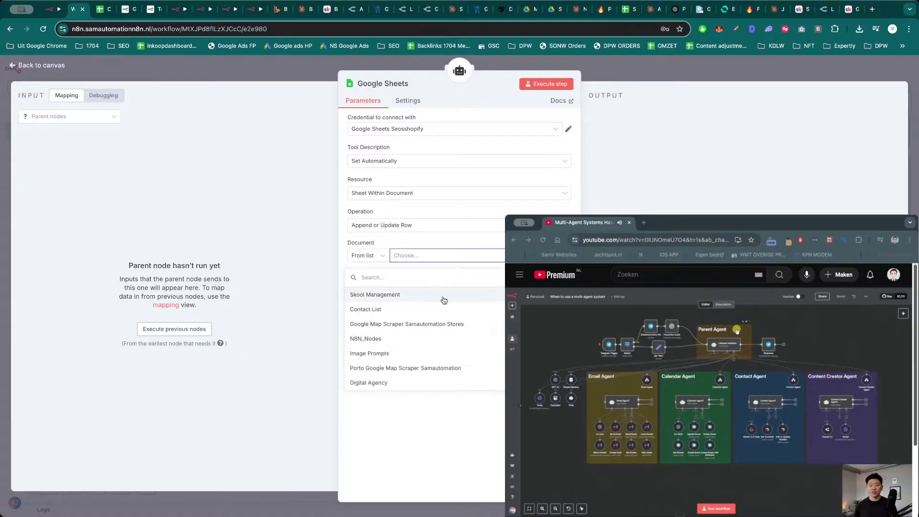
left_click(441, 308)
left_click(480, 289)
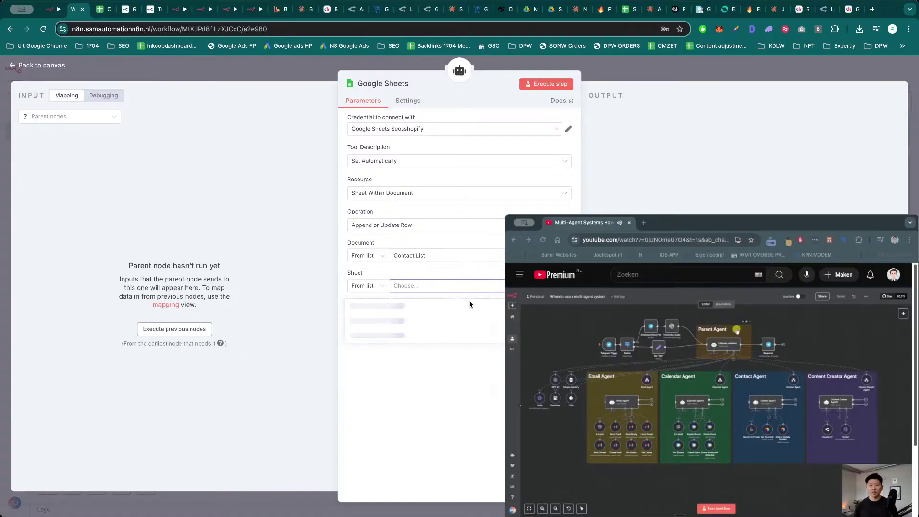
left_click(472, 307)
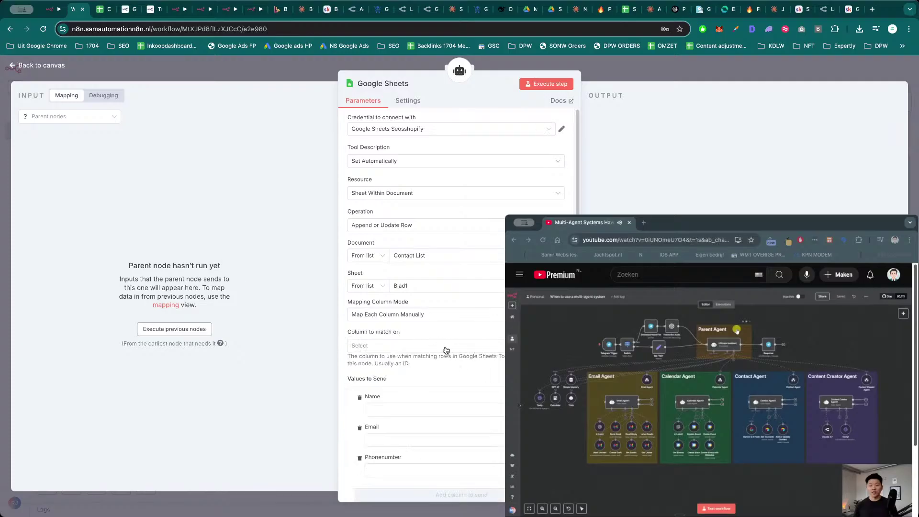
- Match rows on the Name column and let the model define the Name, Email and Phonenumber values automatically
left_click(446, 346)
left_click(443, 368)
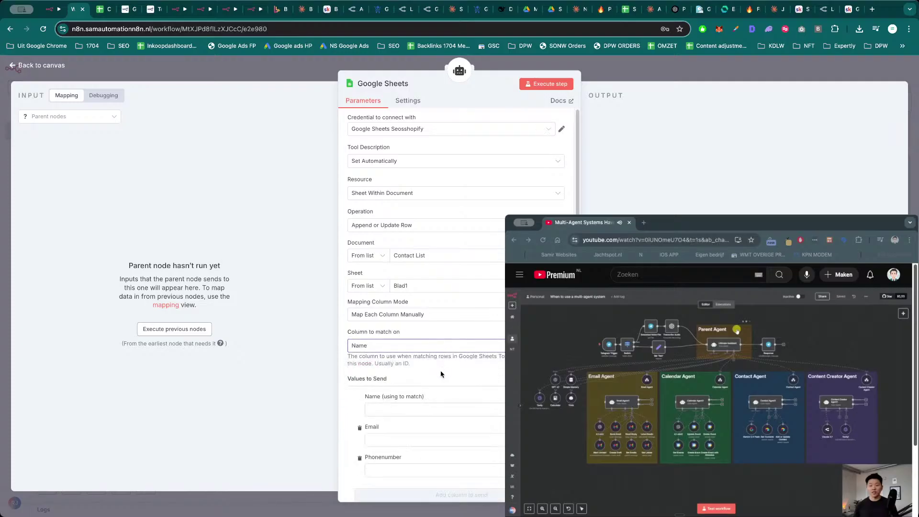
scroll(479, 383, "down", 1)
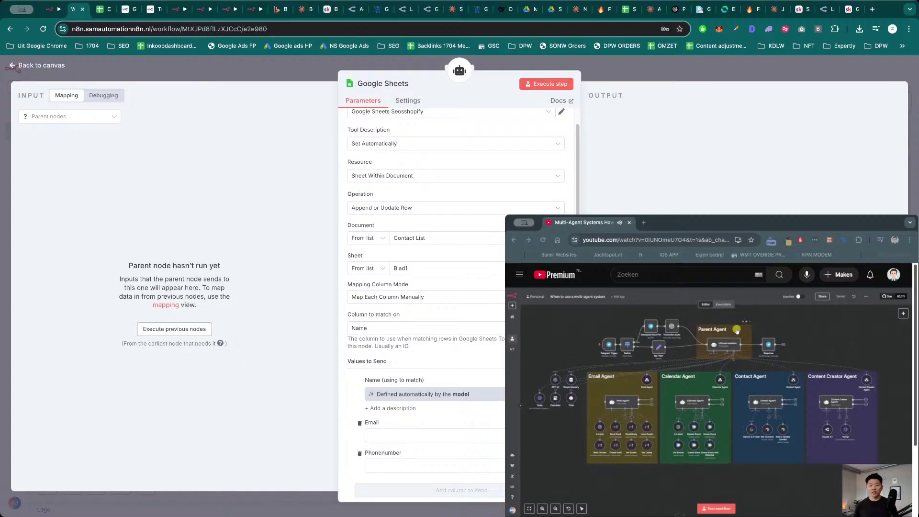
scroll(479, 210, "down", 2)
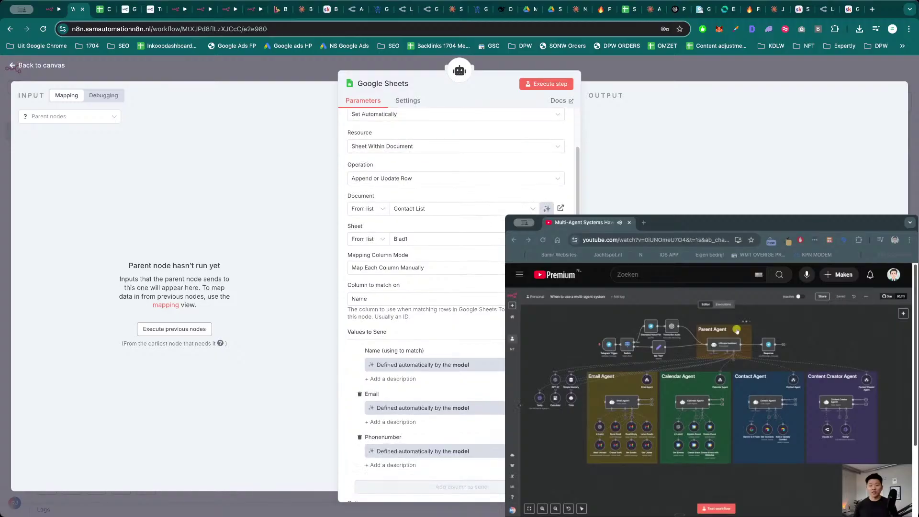
scroll(495, 325, "up", 2)
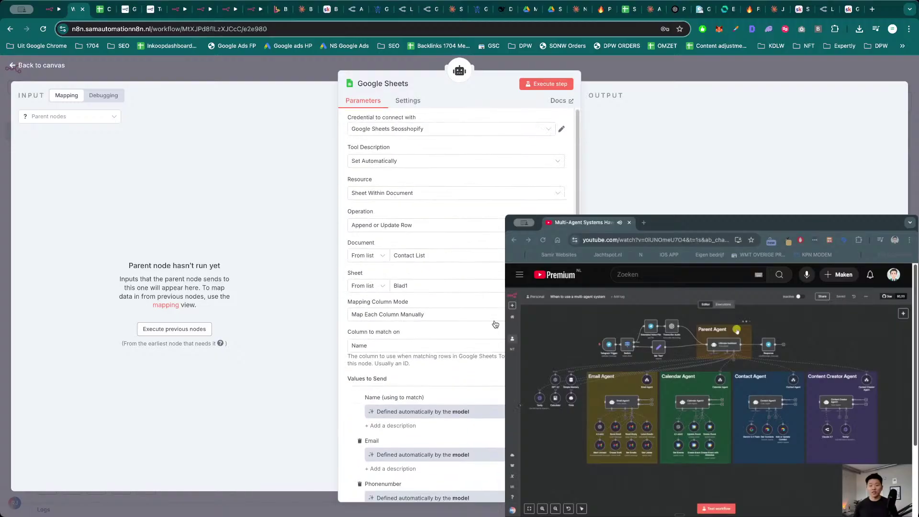
left_click(617, 71)
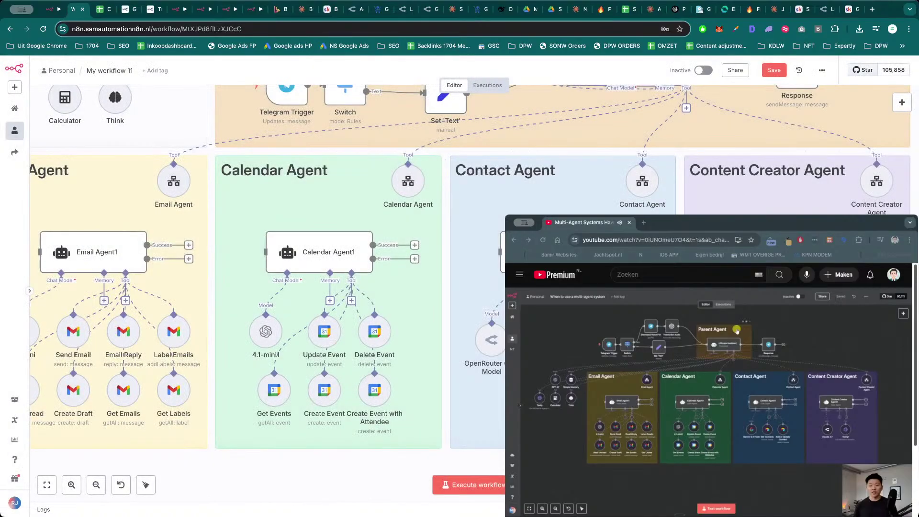
- Review the model settings of the Content Creator Agent's Claude 3.7 node and return to the canvas
mouse_move(654, 138)
key("Return")
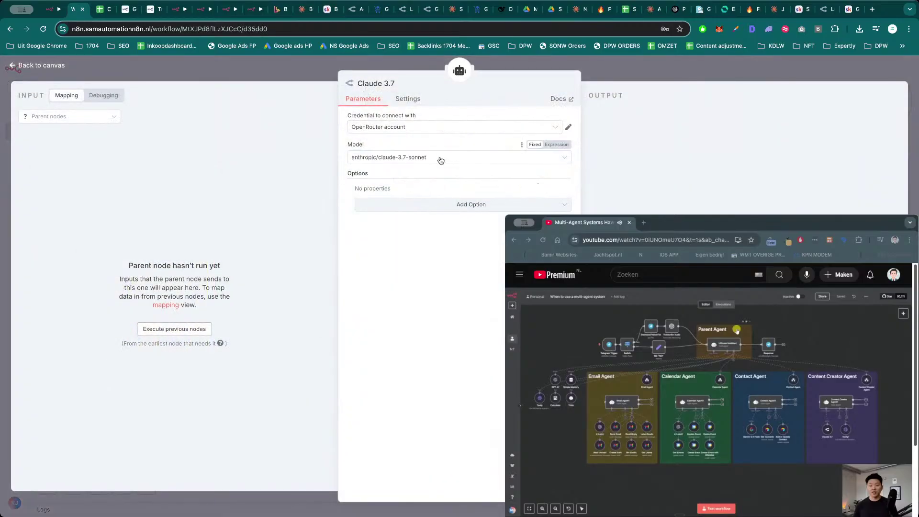
key("Escape")
scroll(460, 273, "right", 5)
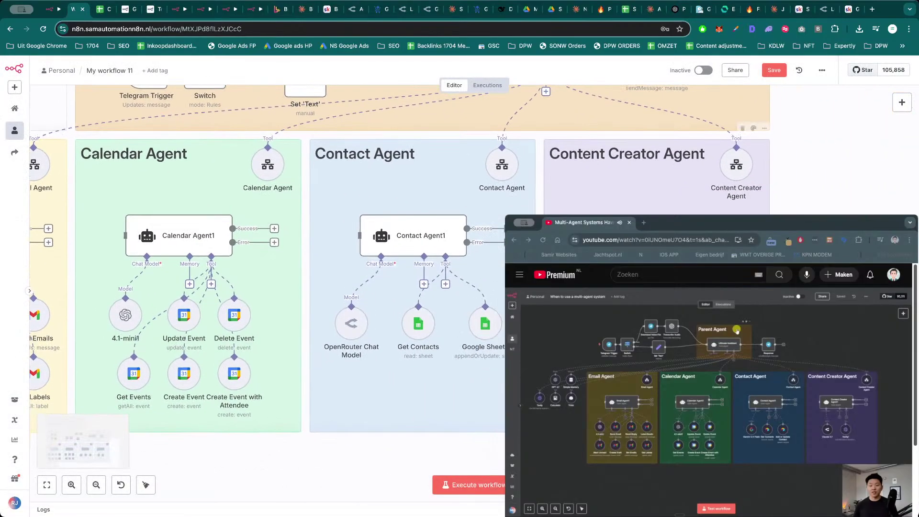
scroll(459, 272, "down", 5)
scroll(460, 273, "down", 1)
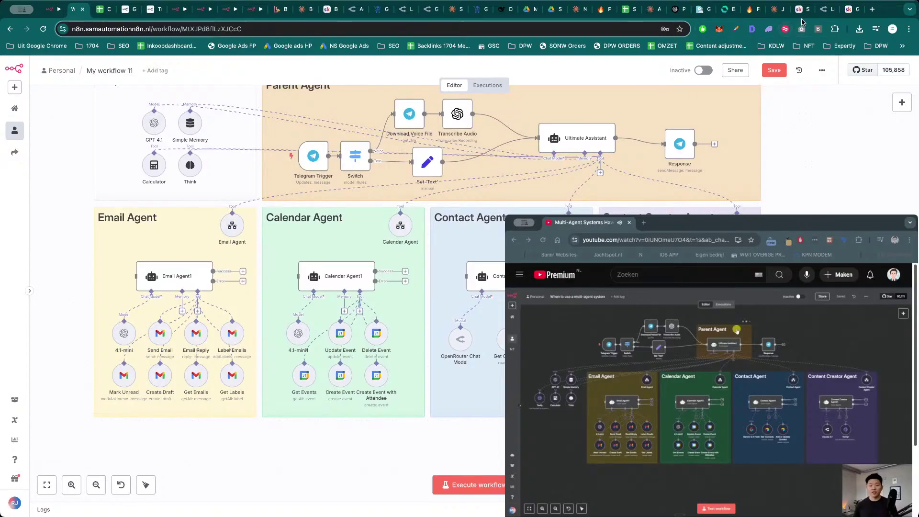
key("Return")
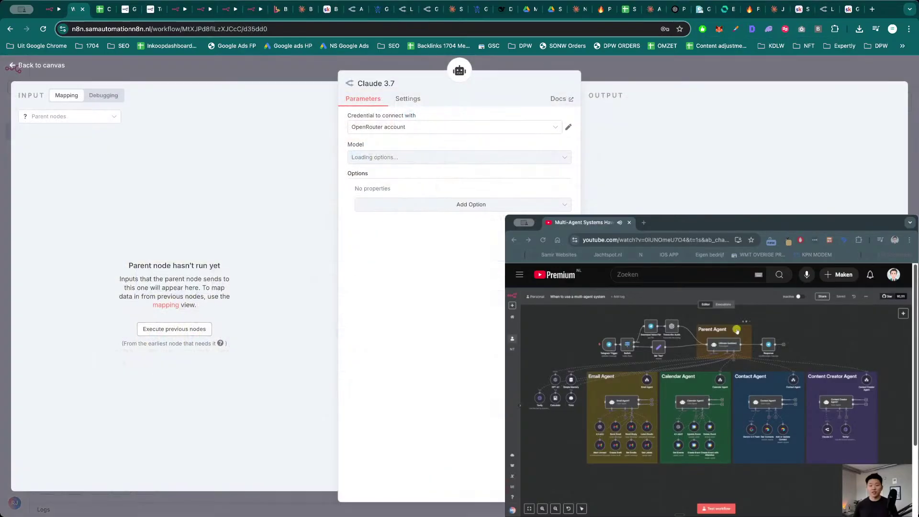
key("Escape")
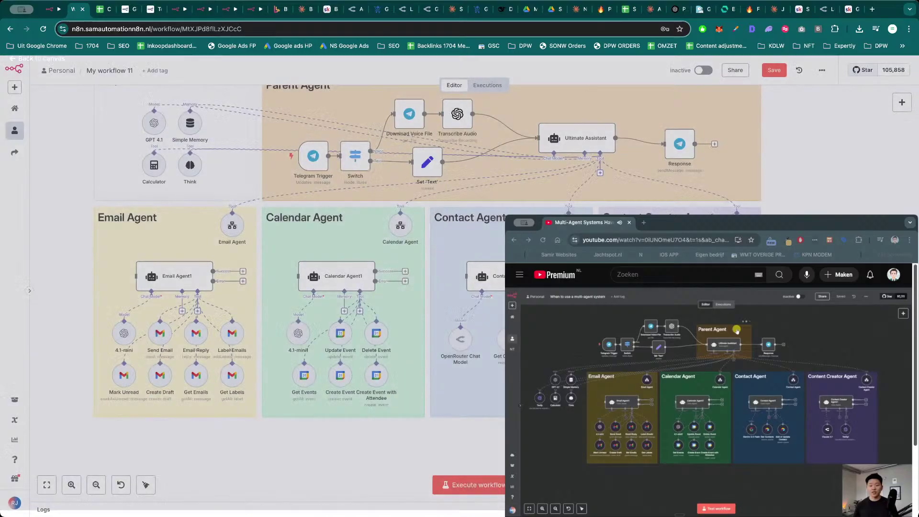
- Paste the Tavily API key into the api_key field of the Tavily1 tool's JSON body and save the workflow
key("Return")
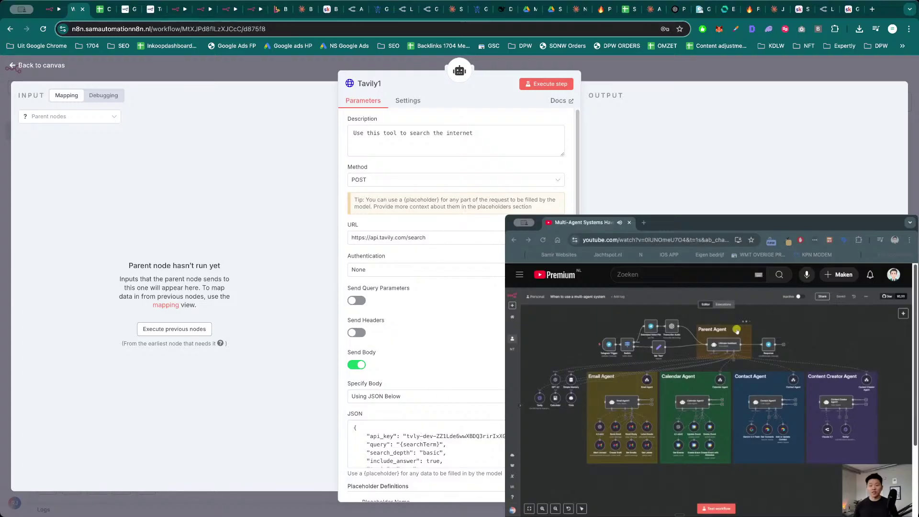
left_click_drag(502, 436, 407, 436)
key("super+c")
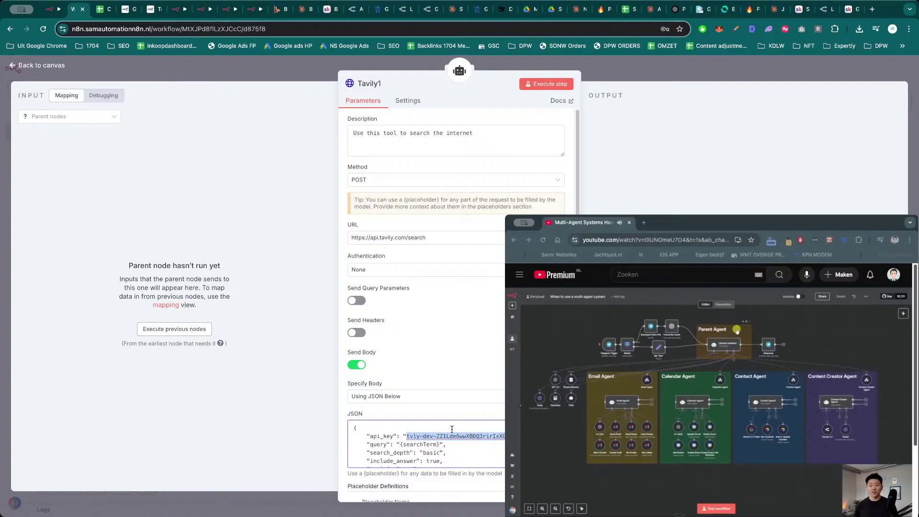
scroll(452, 433, "down", 2)
scroll(457, 433, "up", 2)
key("super+v")
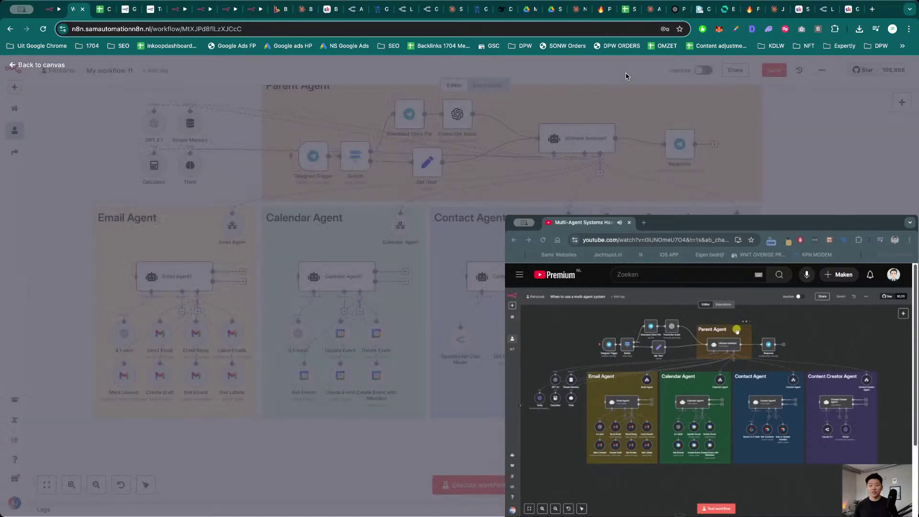
left_click(626, 79)
left_click(774, 70)
- Execute the workflow so that it listens for an incoming Telegram message
scroll(431, 240, "down", 2)
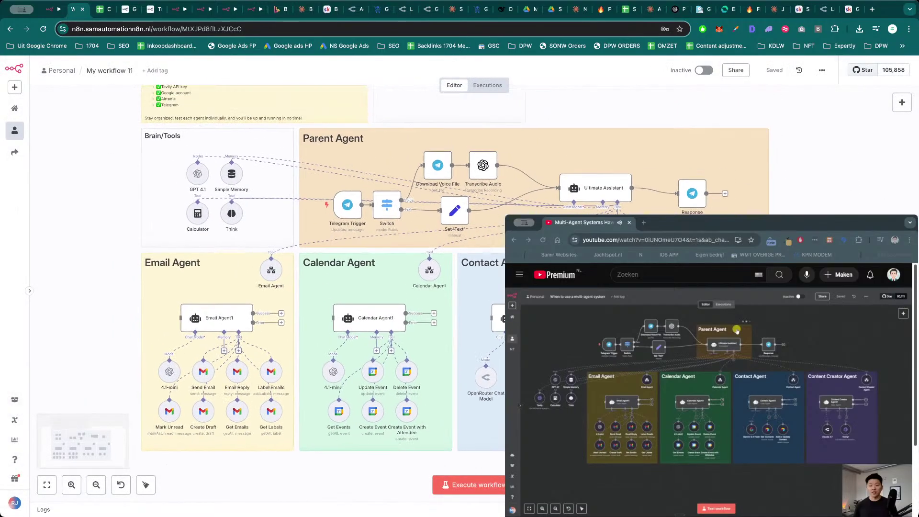
scroll(311, 206, "up", 1)
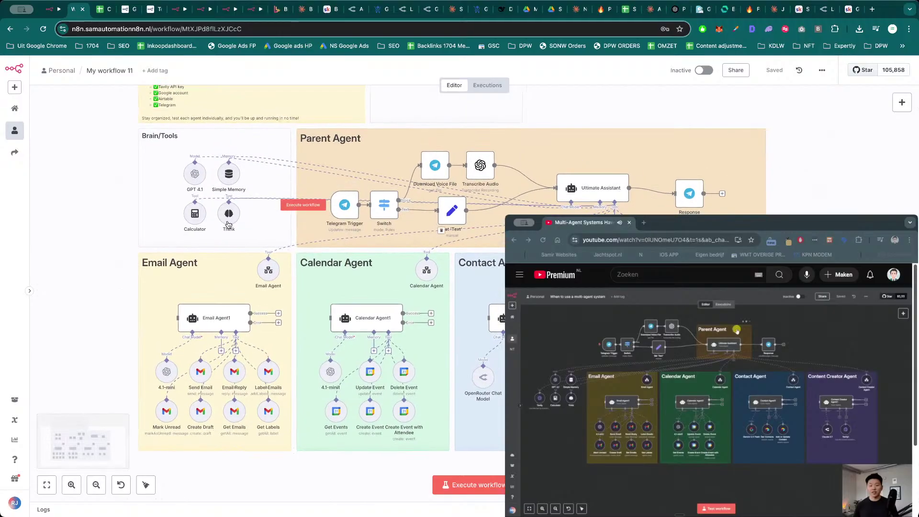
scroll(105, 201, "down", 2)
left_click_drag(106, 201, 135, 238)
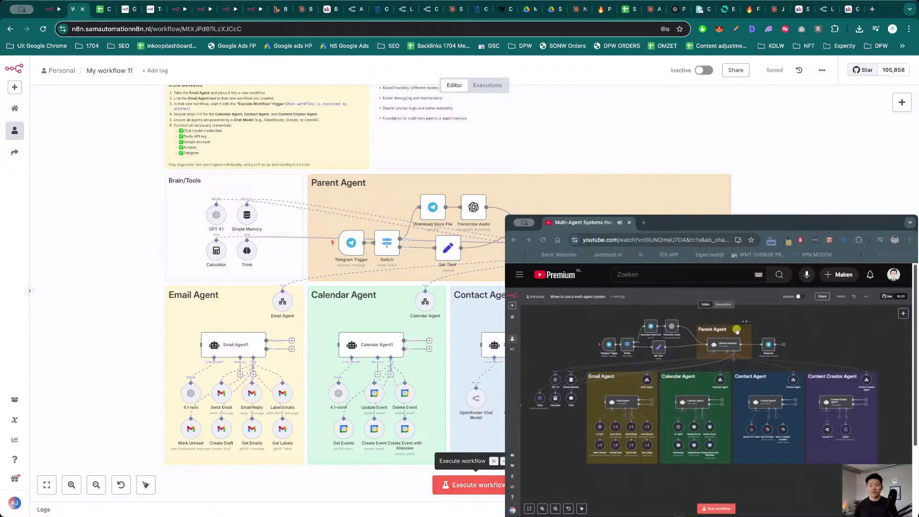
scroll(474, 479, "down", 2)
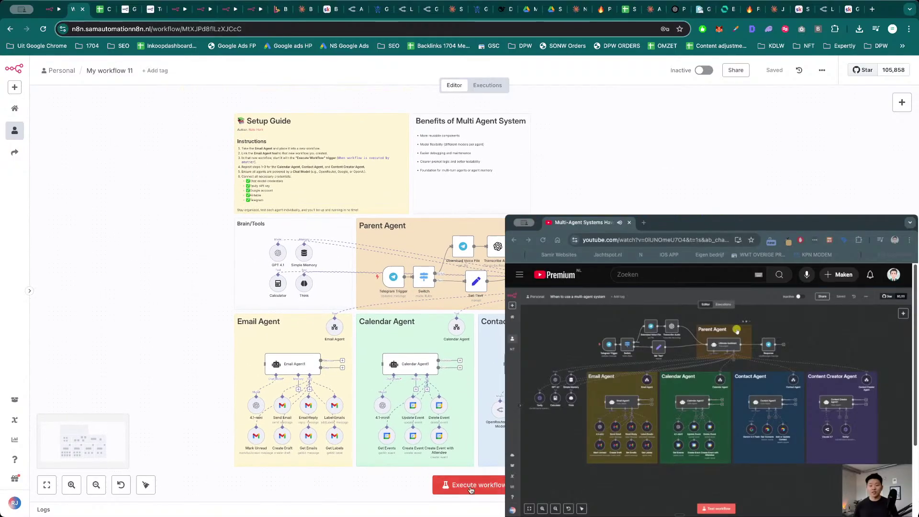
left_click(471, 487)
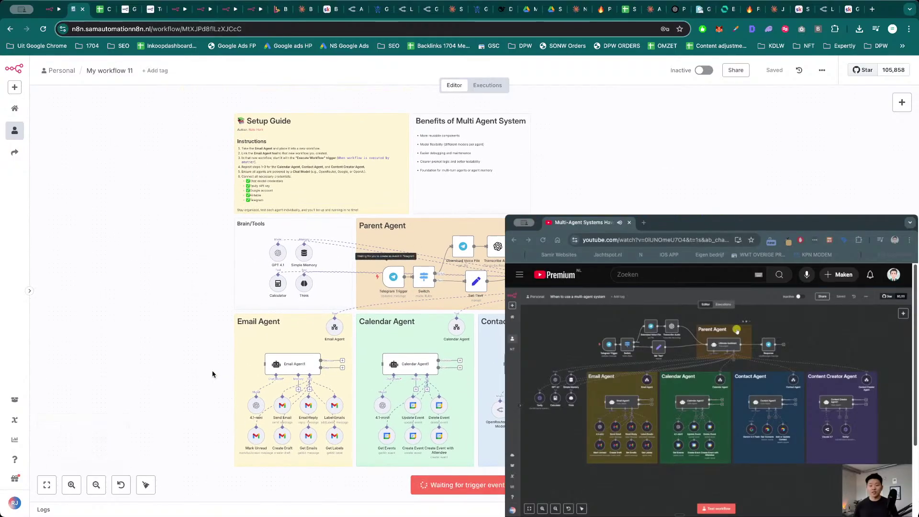
mouse_move(907, 125)
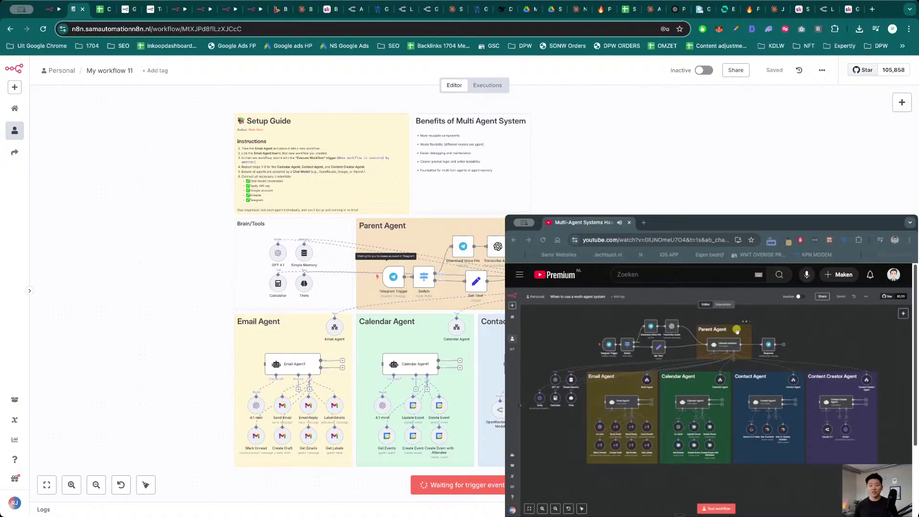
- Check the Telegram Trigger's credential choices and webhook URLs, then return to the canvas
double_click(400, 282)
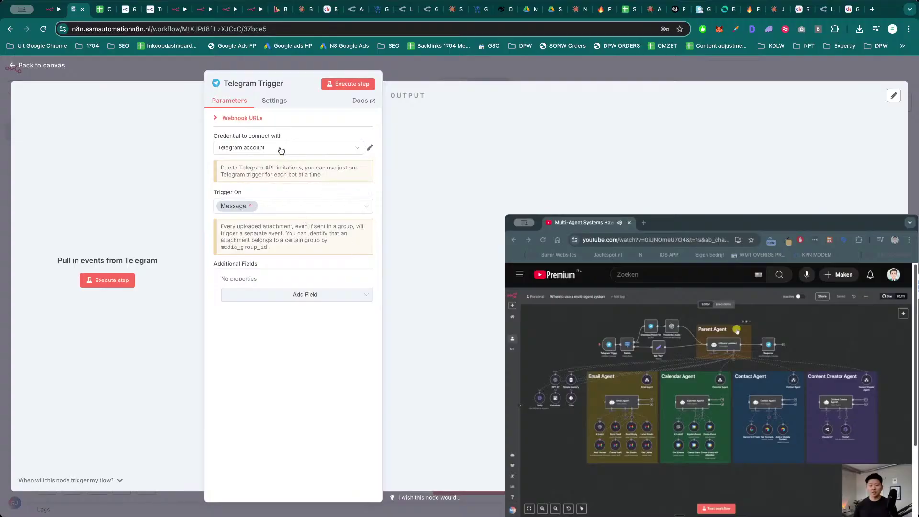
key("Escape")
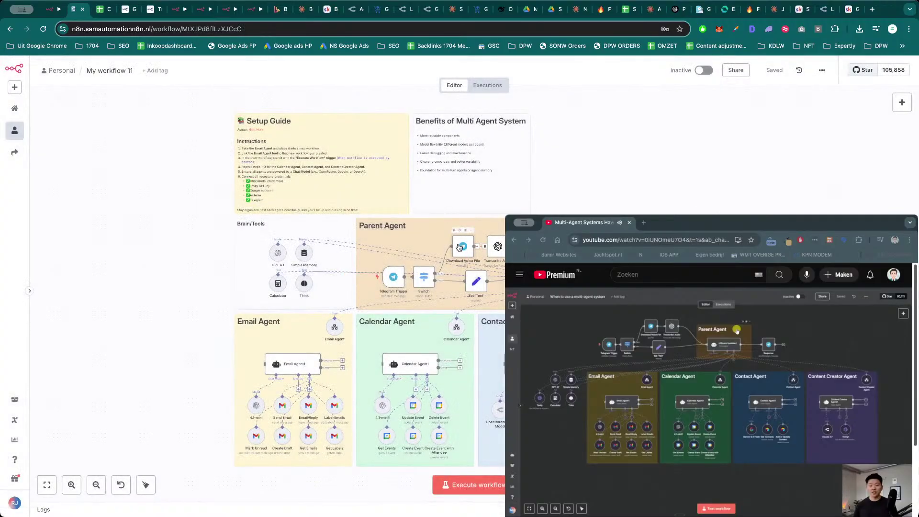
double_click(395, 282)
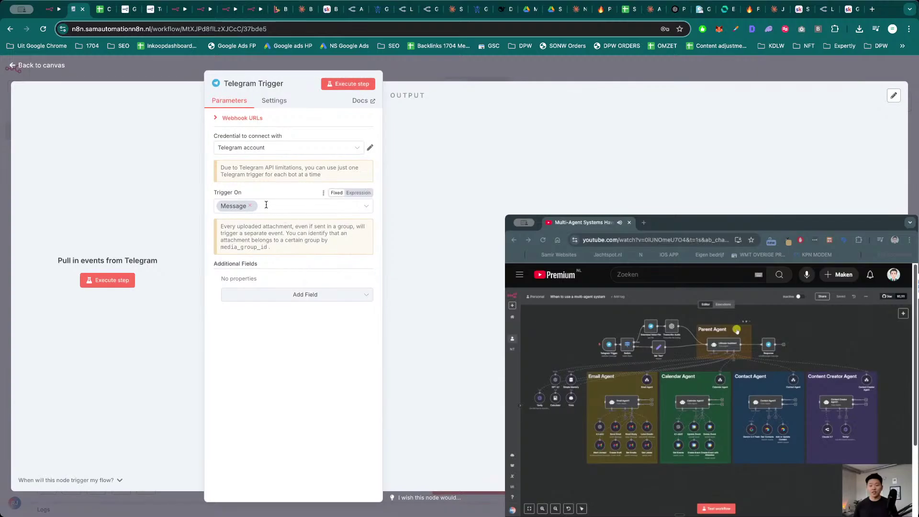
left_click(284, 154)
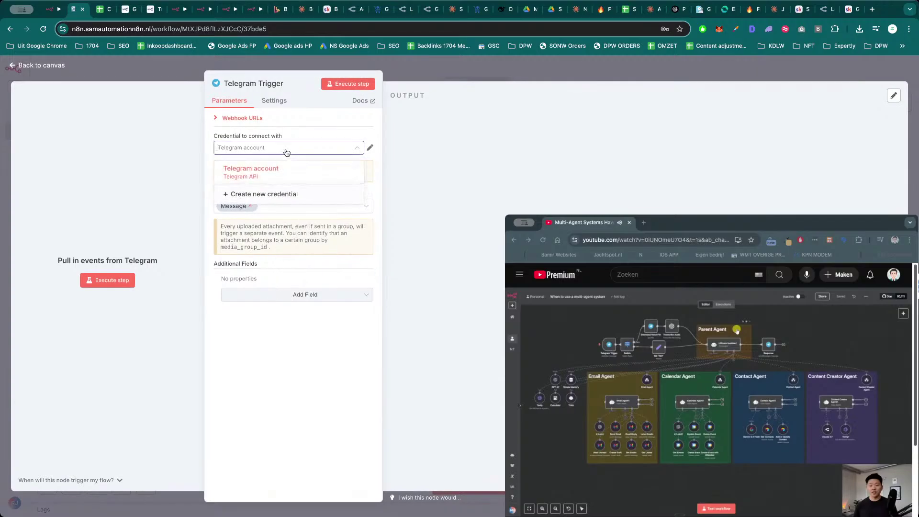
left_click(416, 105)
left_click(259, 118)
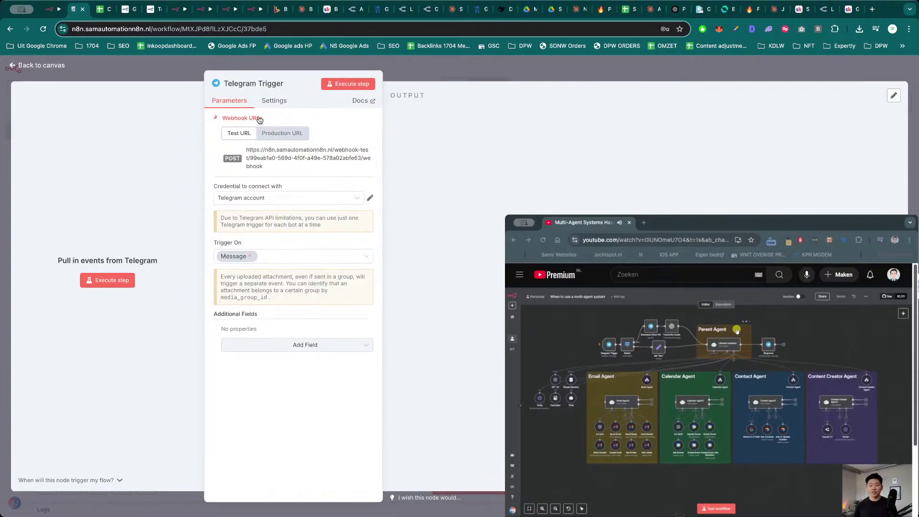
left_click(416, 73)
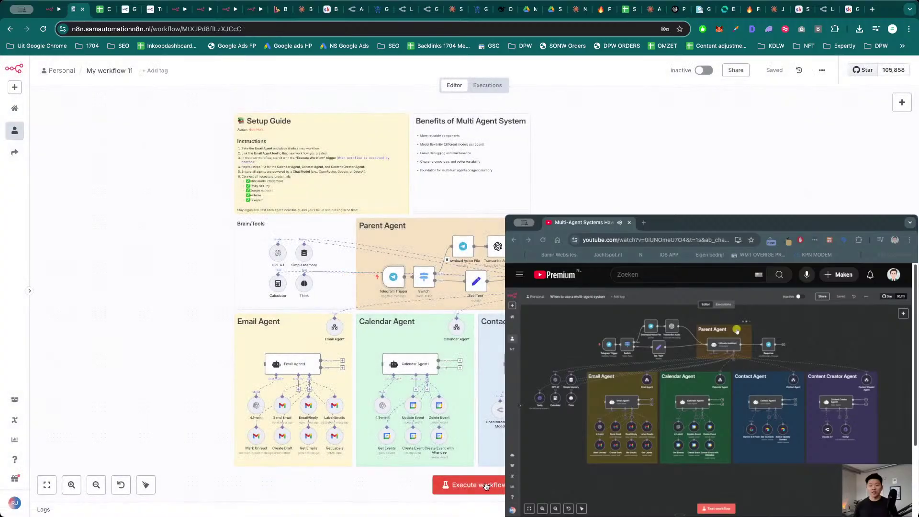
- Run the workflow with a Telegram message and examine the Contact Agent tool's output, error details and linked workflow
left_click(457, 484)
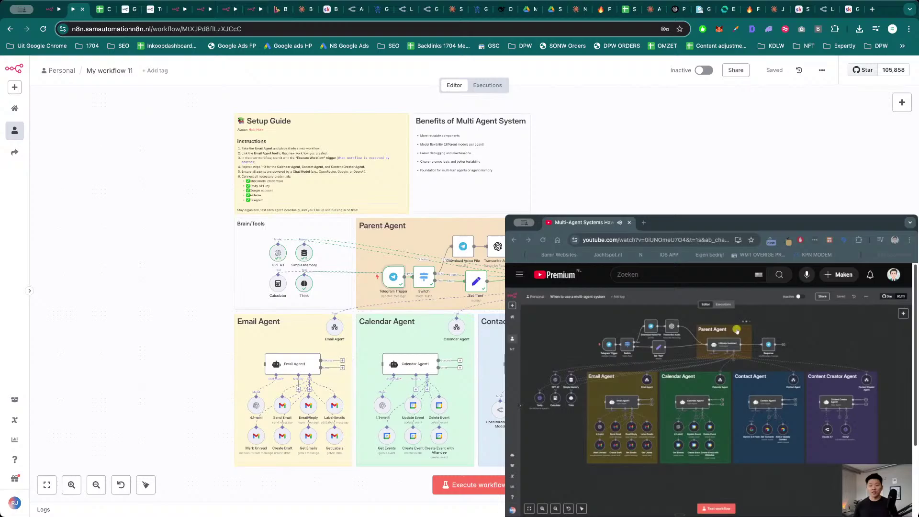
double_click(579, 328)
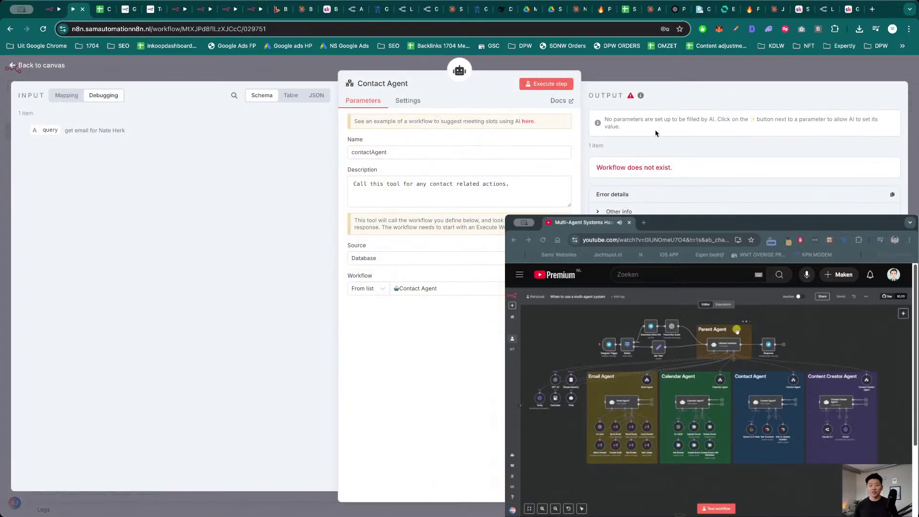
left_click(675, 81)
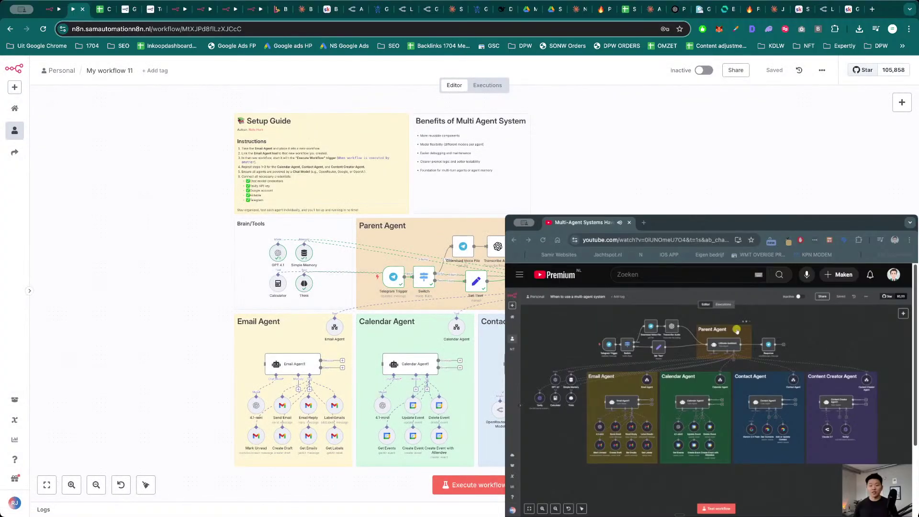
key("Return")
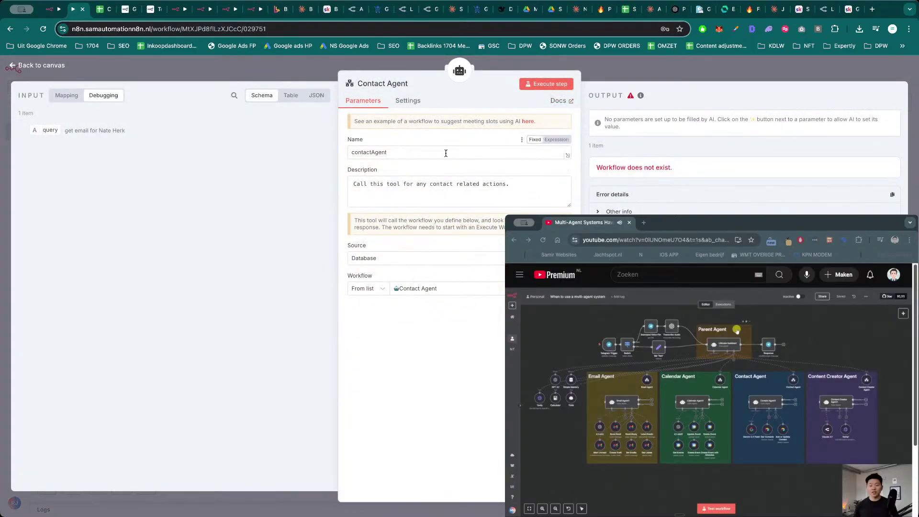
key("Escape")
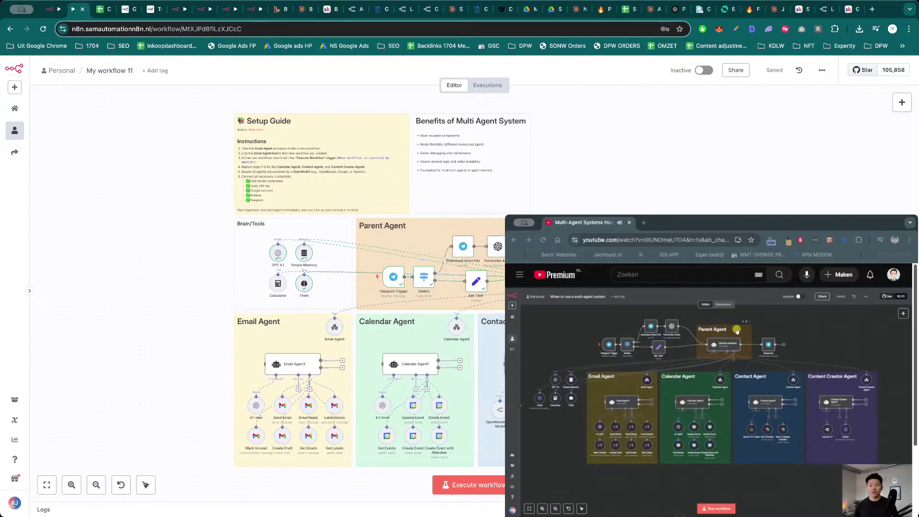
key("Return")
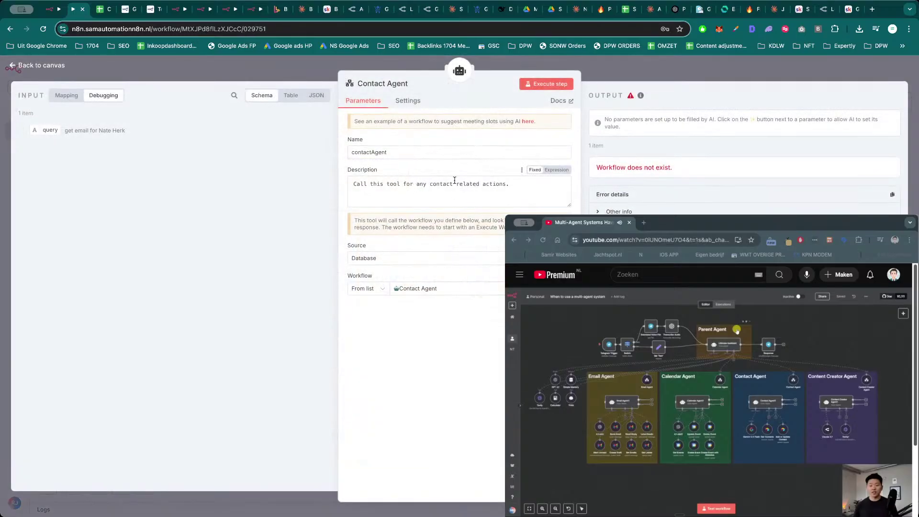
key("Escape")
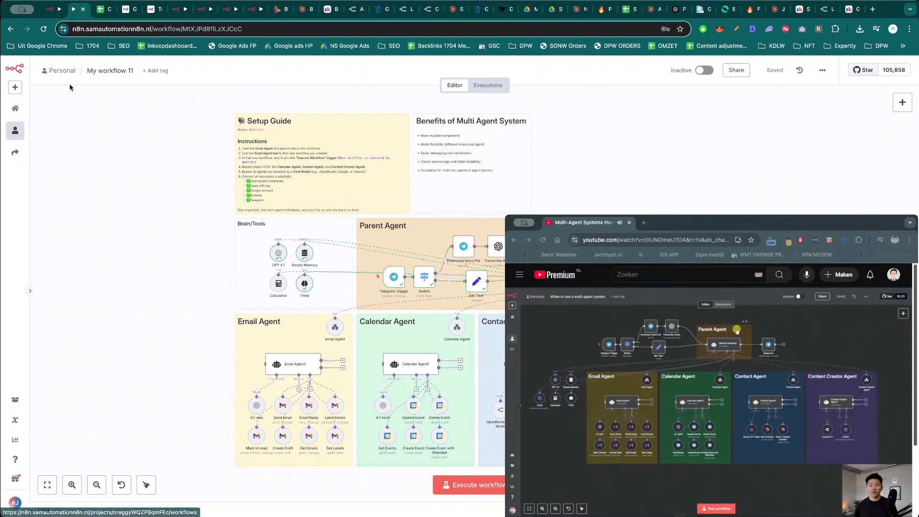
- Rename the workflow as Workflow Agent
left_click(110, 71)
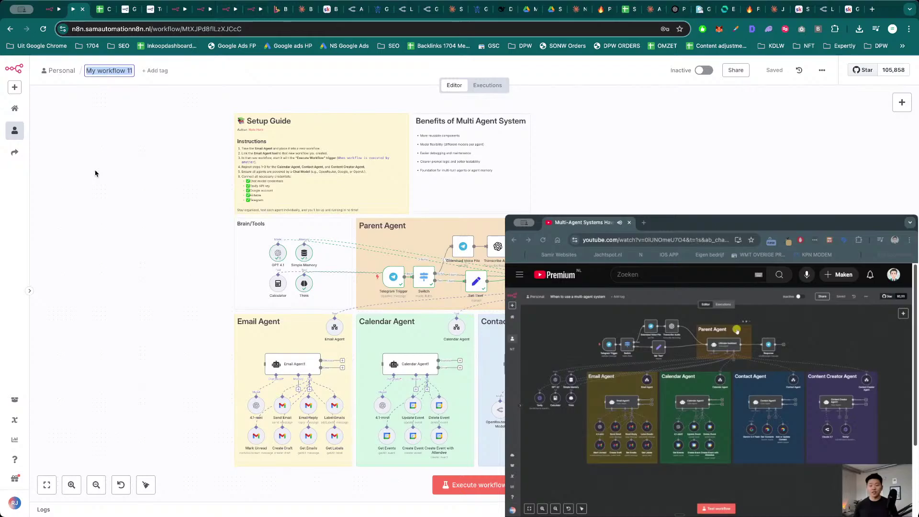
type("Work")
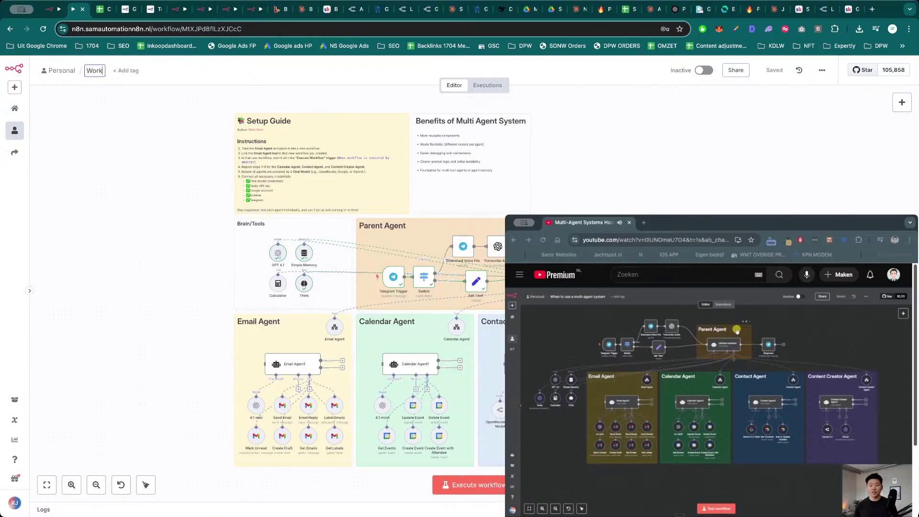
type("flow Agent")
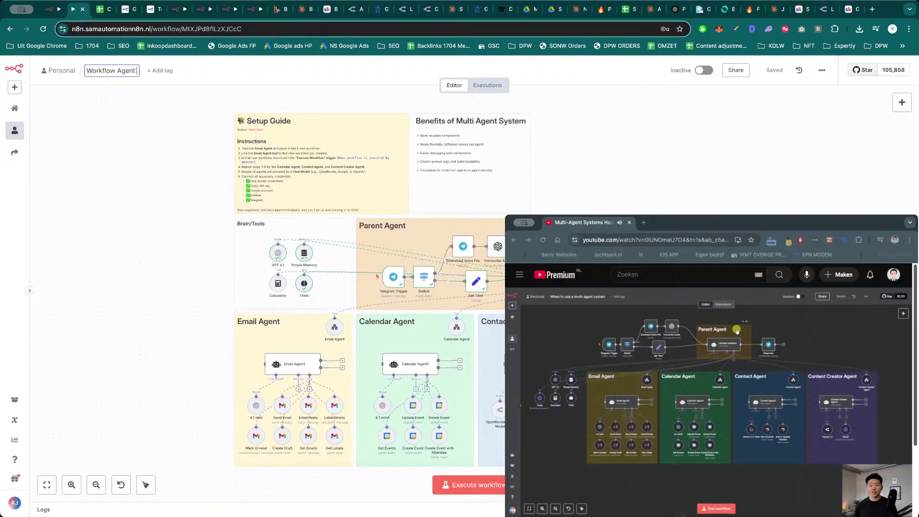
key("Return")
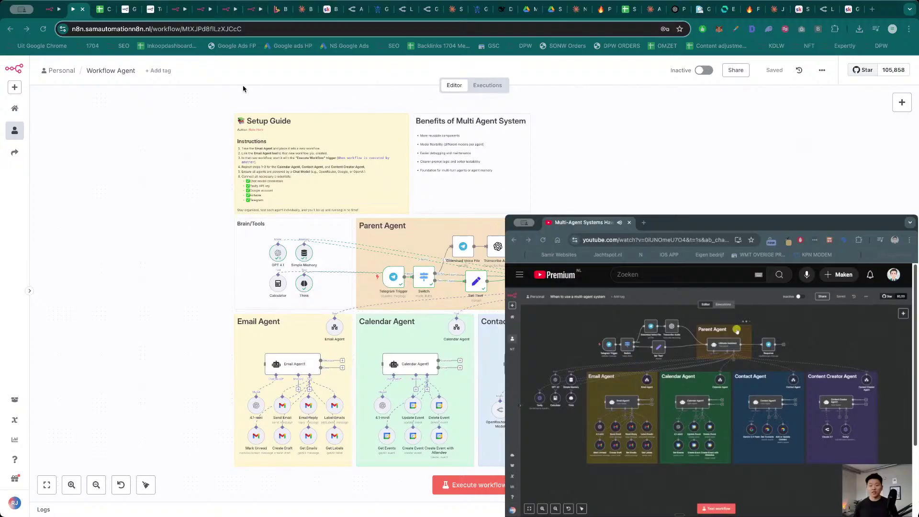
- Paste the Contact Agent with its OpenRouter model and Google Sheets tools into the new empty workflow
left_click(66, 19)
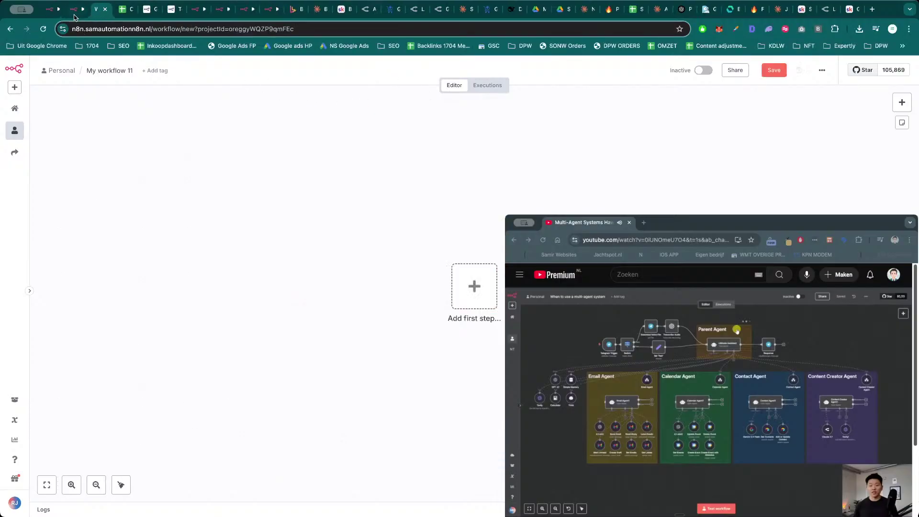
left_click(88, 13)
left_click(99, 12)
left_click(79, 13)
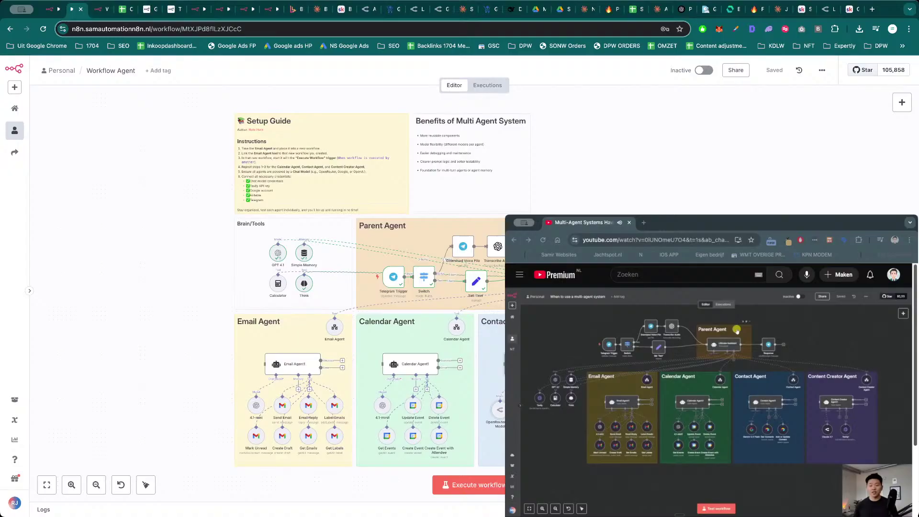
left_click(100, 9)
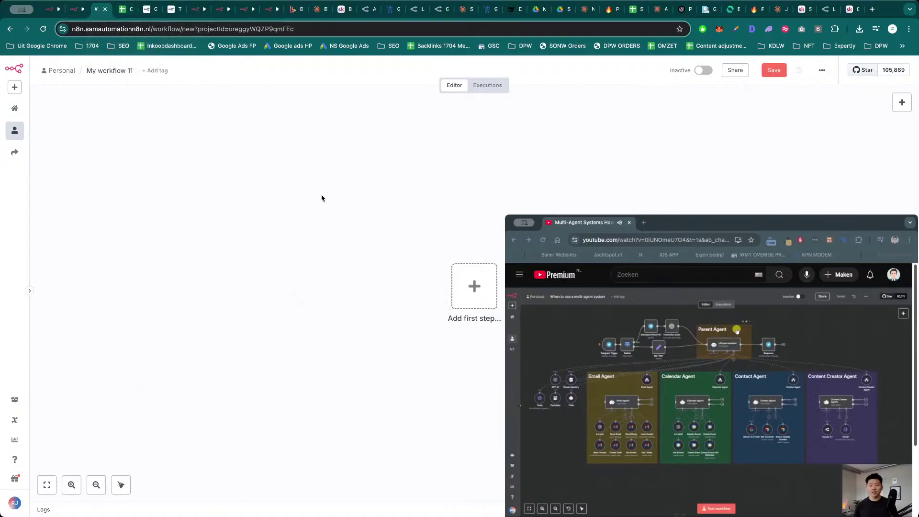
key("ctrl+v")
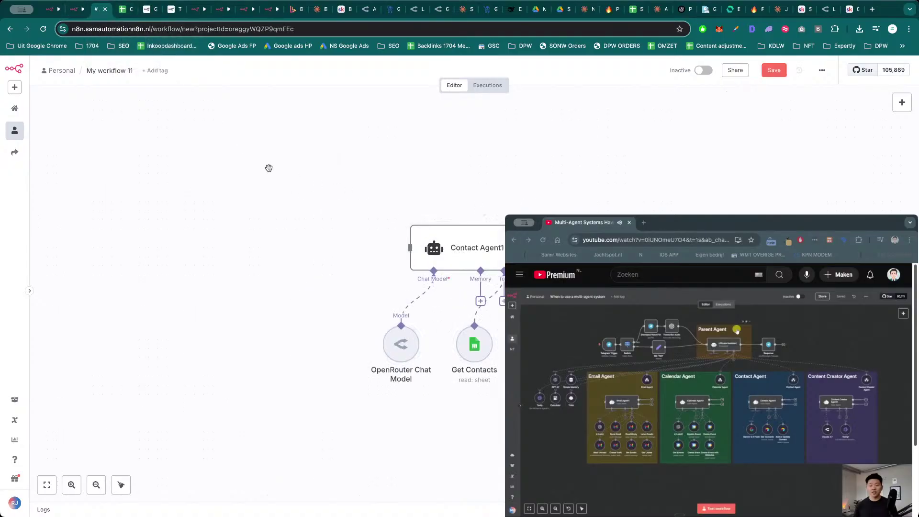
- Bring the blue Contact Agent sticky note from the Workflow Agent workflow into the new workflow, framing the agent and its sub-nodes
key("ctrl+shift+Tab")
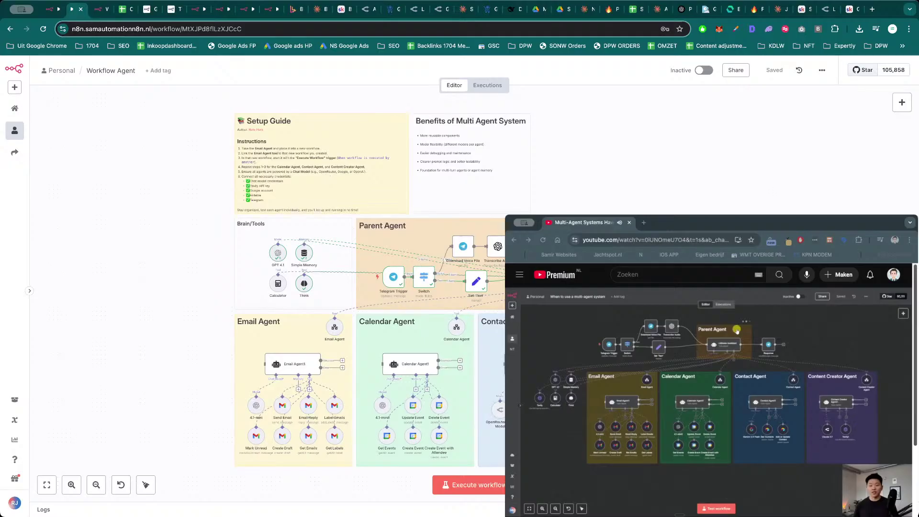
key("ctrl+Tab")
key("ctrl+v")
left_click_drag(372, 209, 367, 159)
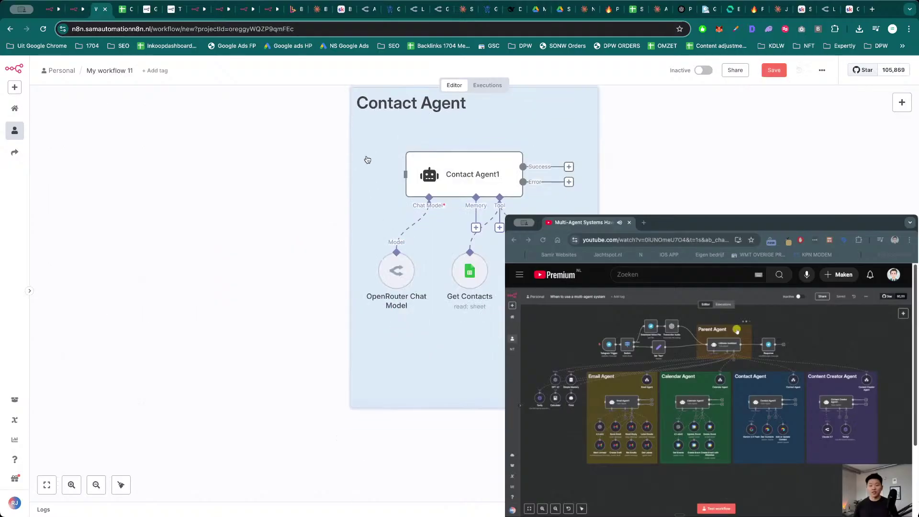
scroll(266, 199, "down", 2)
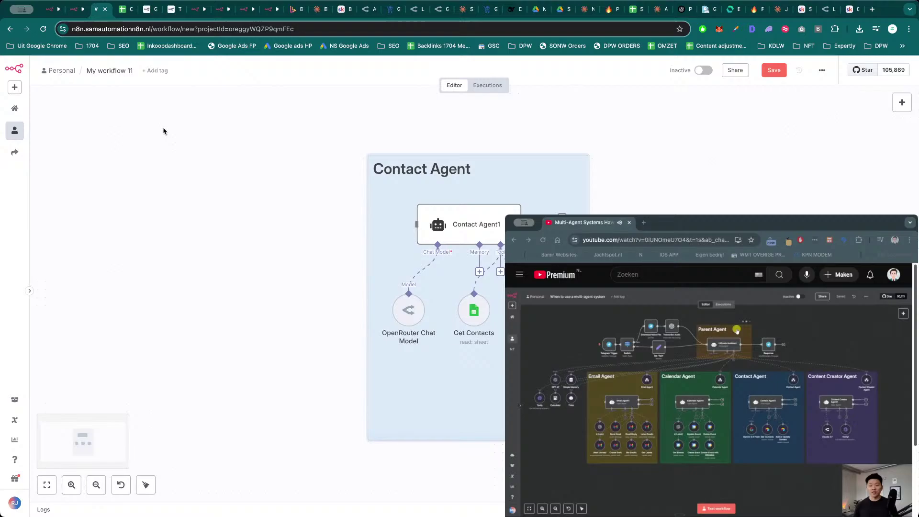
- Rename the new workflow as Contact Agent
left_click(119, 72)
type("Contact Agent")
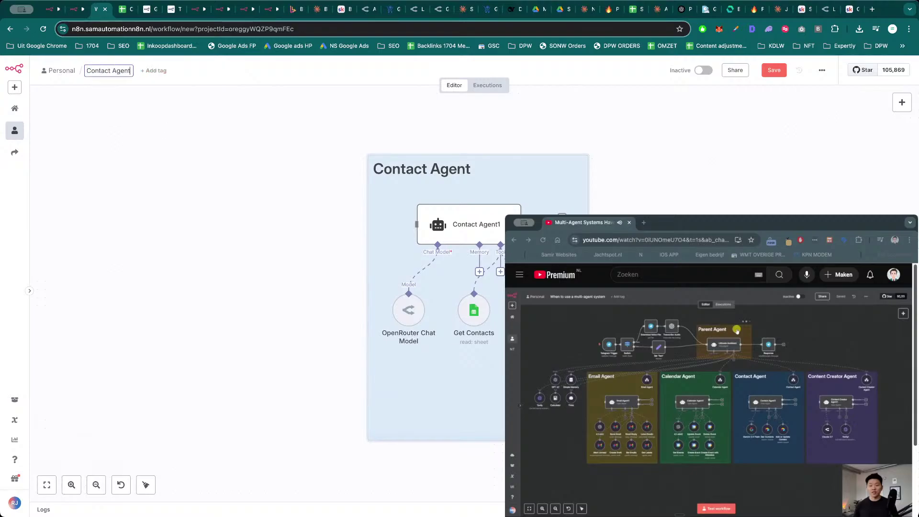
key("Return")
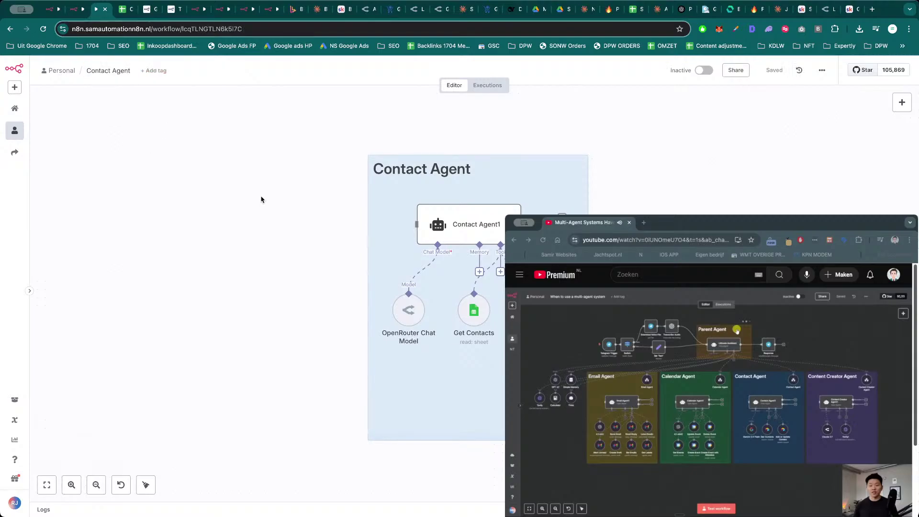
- Add a When Executed by Another Workflow trigger and connect it to the Contact Agent1 node
key("Tab")
type("exec")
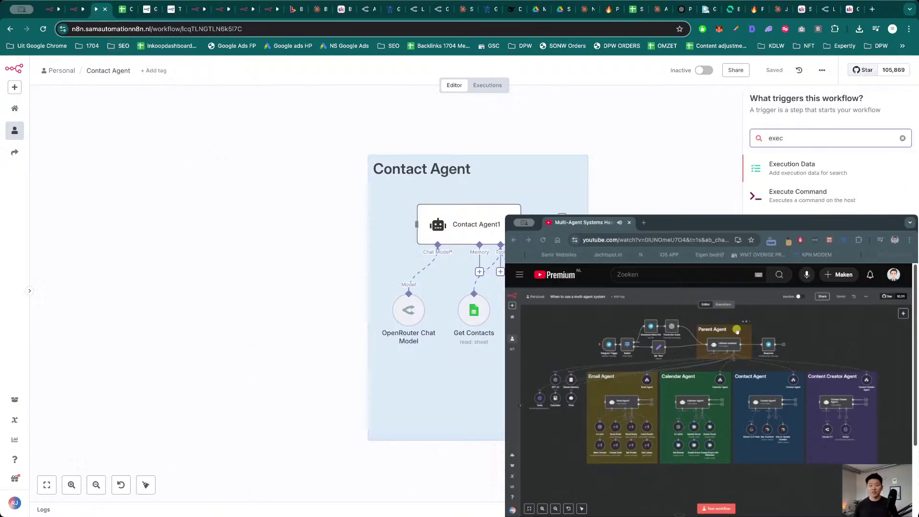
key("Down")
key("Down")
key("Return")
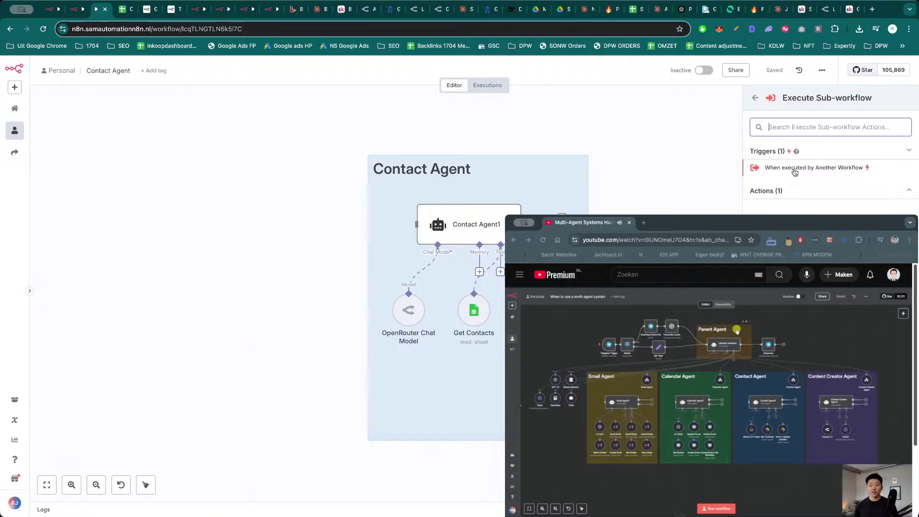
left_click(788, 170)
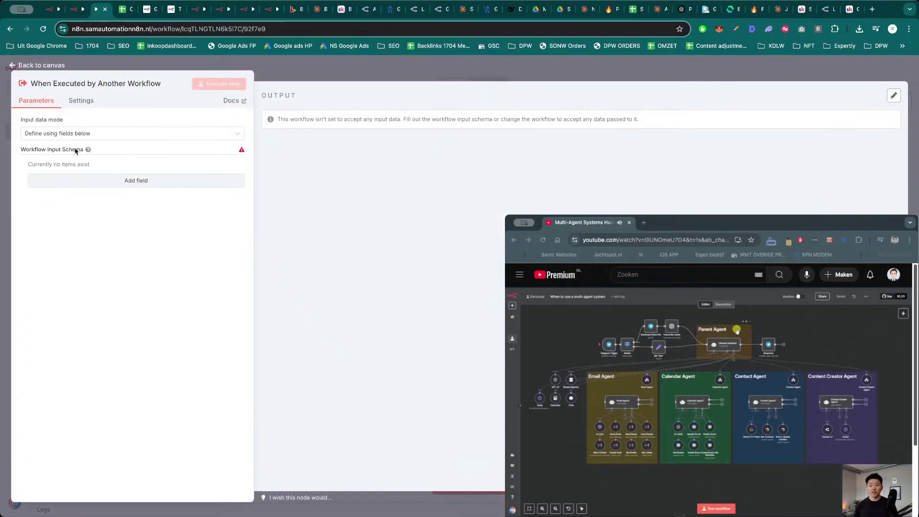
left_click(319, 78)
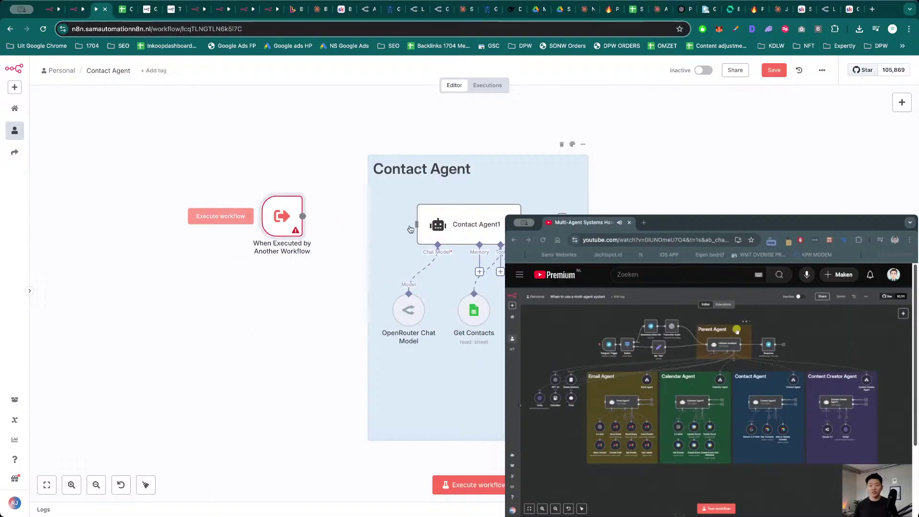
mouse_move(302, 216)
left_mouse_down()
mouse_move(417, 224)
mouse_move(315, 238)
left_mouse_up()
- Add an unnamed String field to the trigger's workflow input schema and check the input data mode choices
double_click(315, 239)
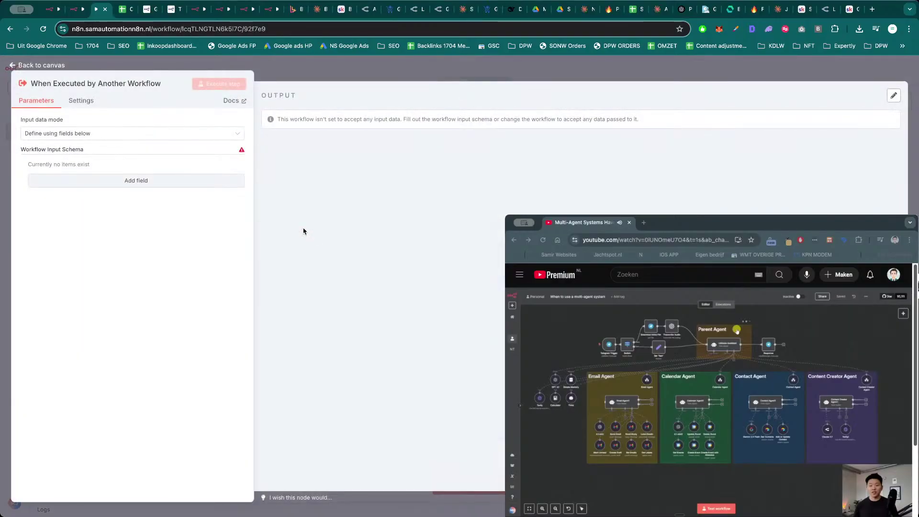
left_click(135, 181)
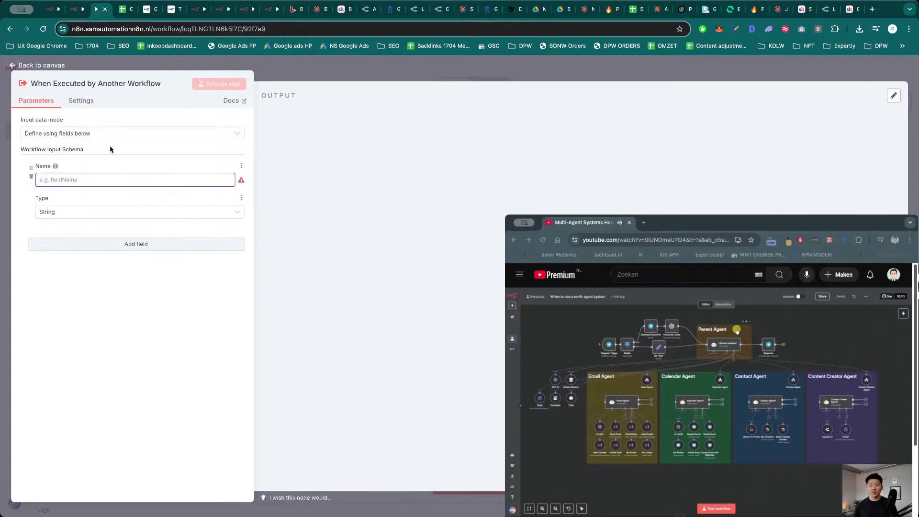
left_click(118, 133)
key("Escape")
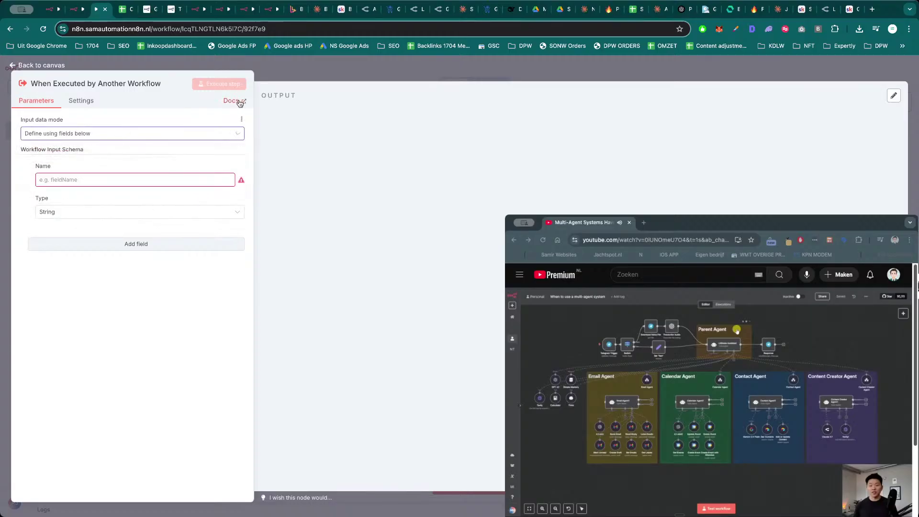
left_click(281, 76)
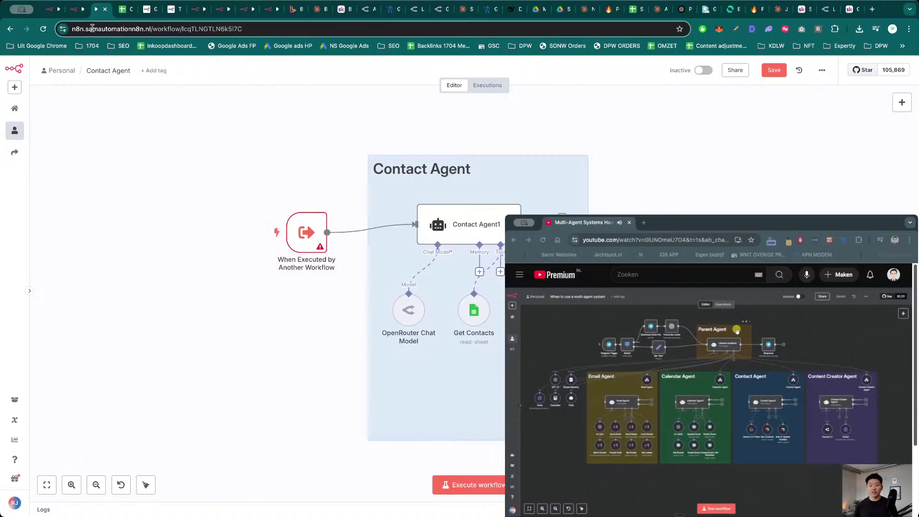
- Examine the Contact Agent tool's linked workflow and error details in the Workflow Agent workflow
left_click(77, 10)
left_click_drag(654, 165, 644, 158)
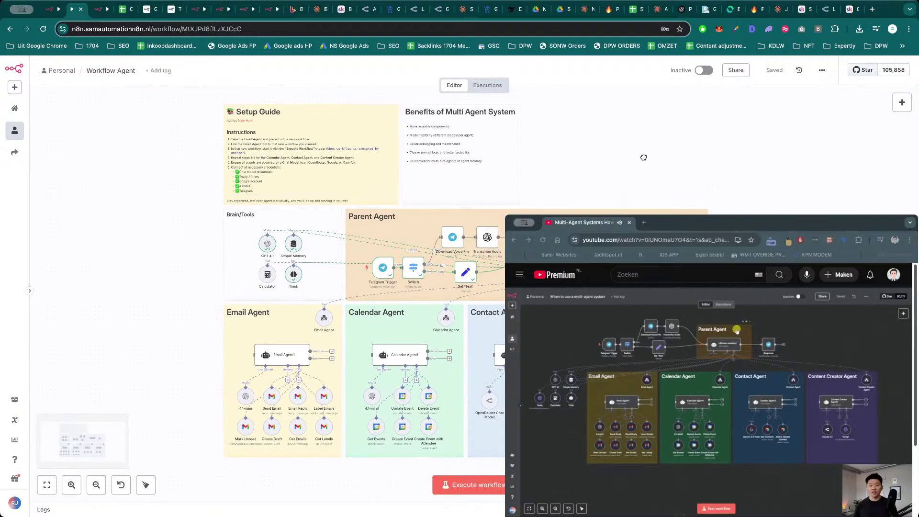
double_click(500, 355)
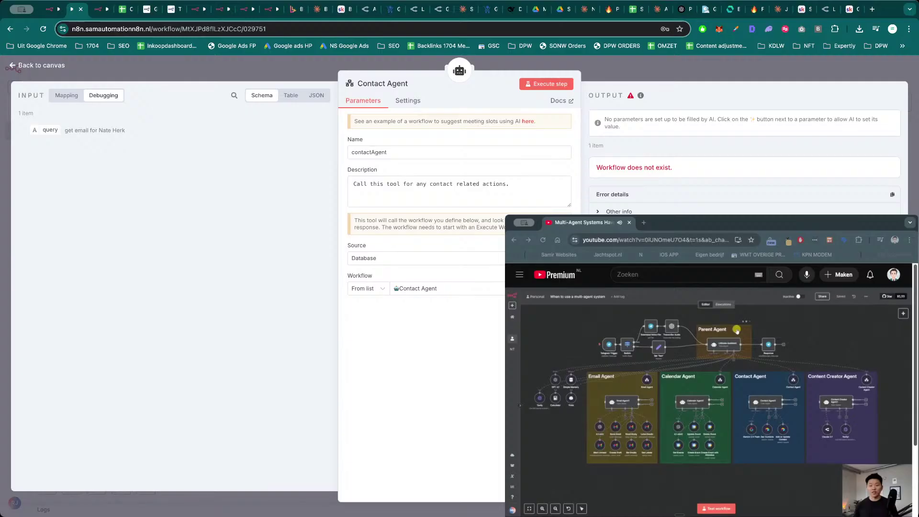
left_click(654, 80)
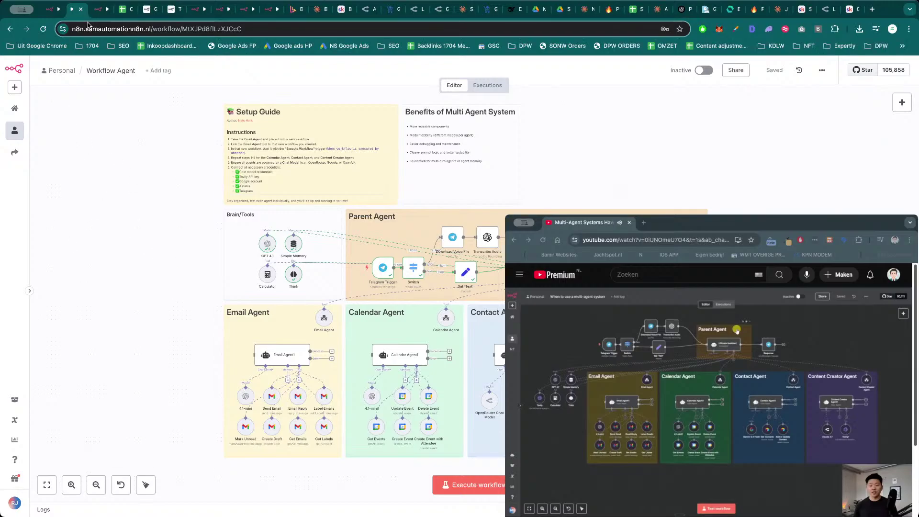
- Examine the Crypto - WOrkflow canvas, focusing on the pink groups that collect futures markets and open interest data
left_click(50, 11)
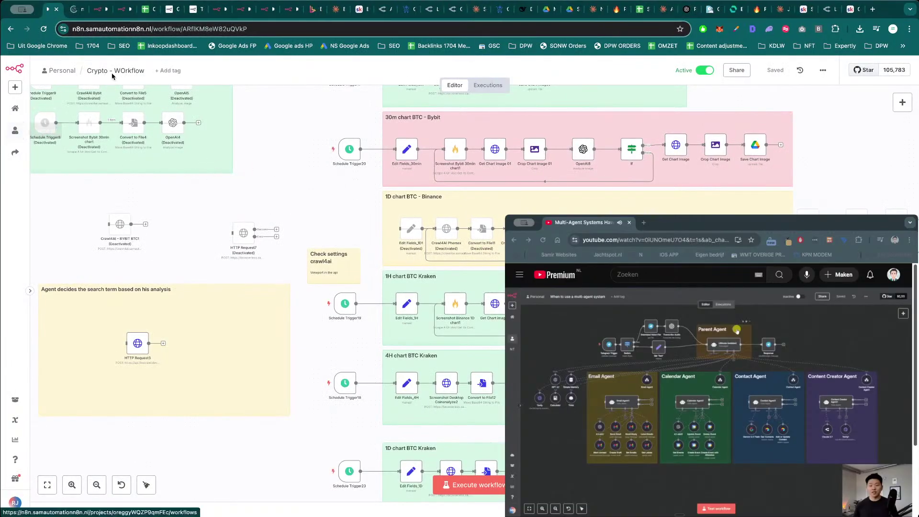
scroll(281, 191, "down", 10)
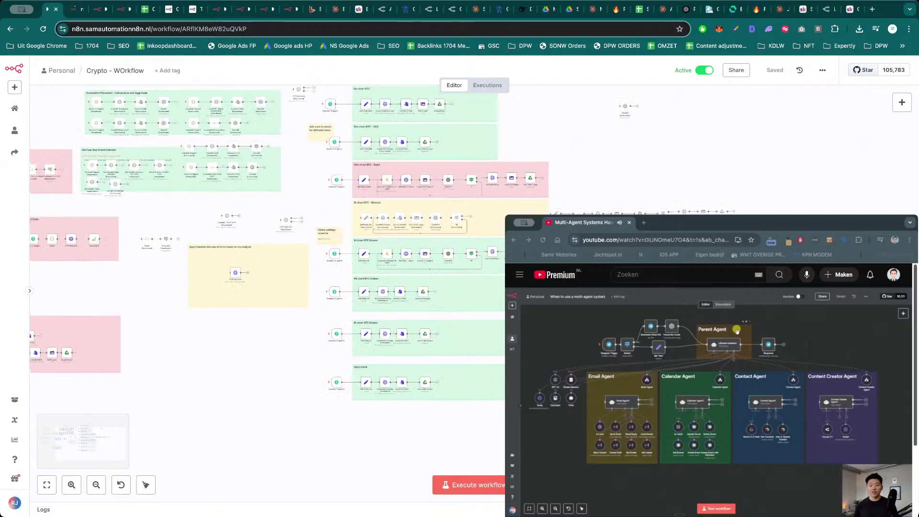
scroll(578, 119, "left", 5)
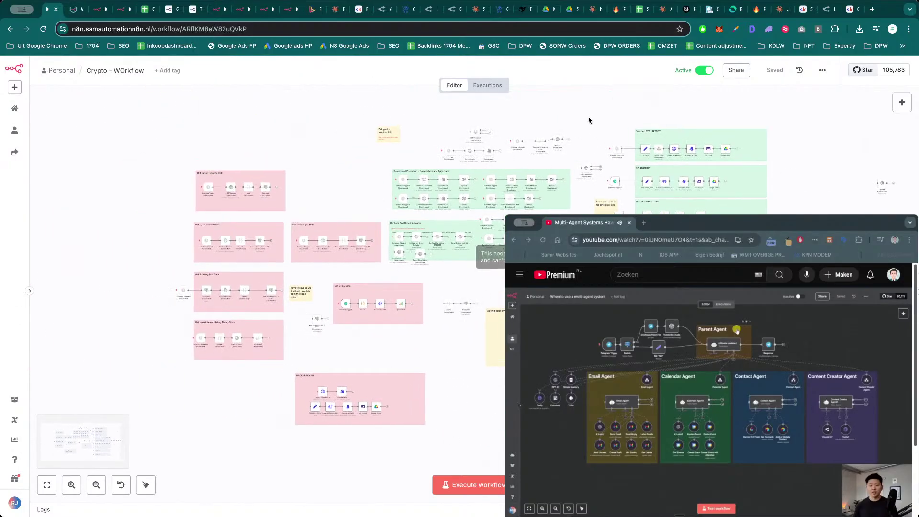
left_click_drag(584, 114, 148, 426)
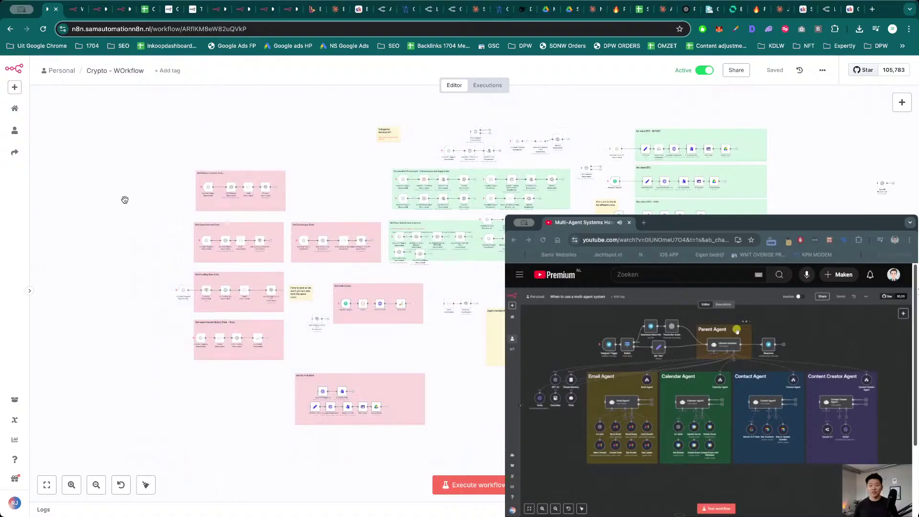
left_click_drag(125, 200, 90, 197)
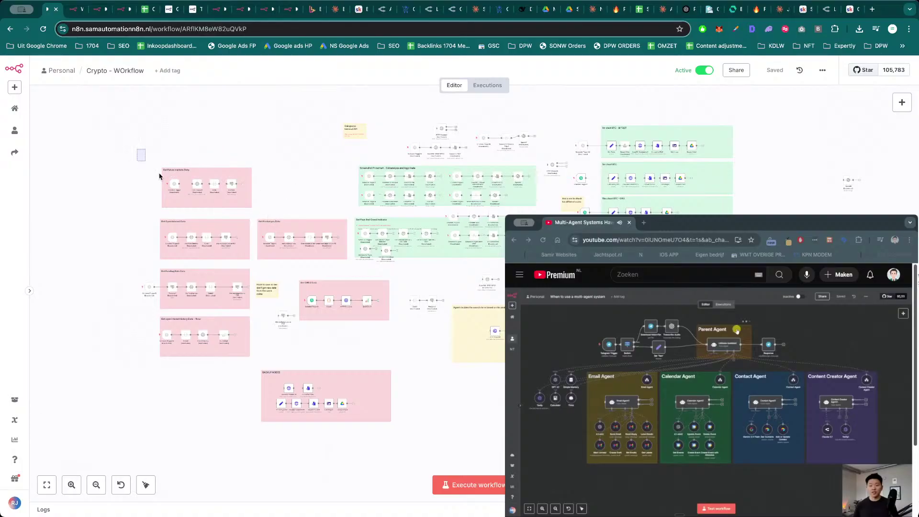
left_click_drag(137, 148, 267, 207)
scroll(183, 260, "up", 3)
mouse_move(134, 204)
left_mouse_down()
mouse_move(277, 266)
mouse_move(196, 254)
mouse_move(127, 210)
left_mouse_up()
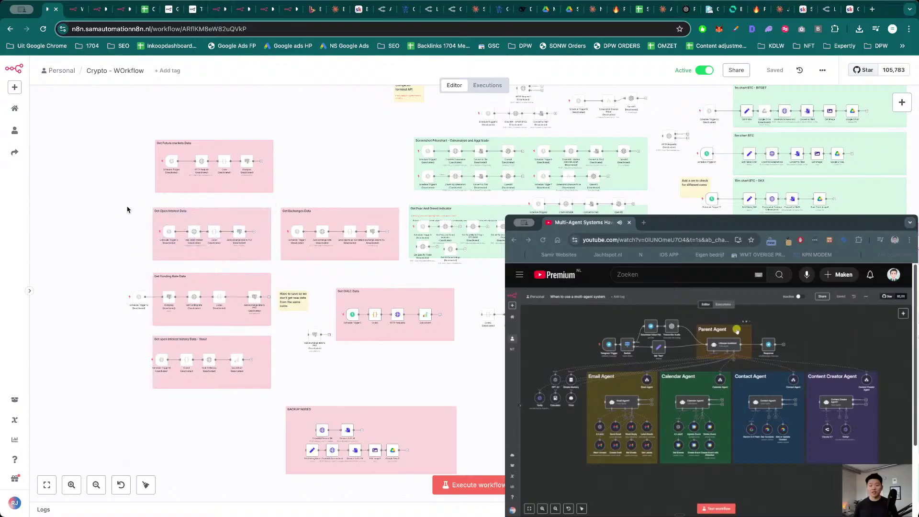
left_click_drag(132, 127, 287, 202)
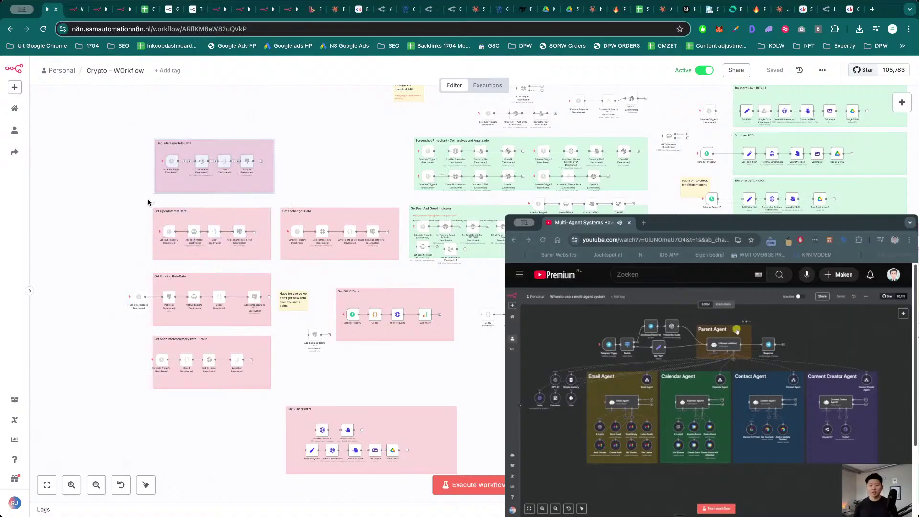
left_click_drag(149, 202, 277, 262)
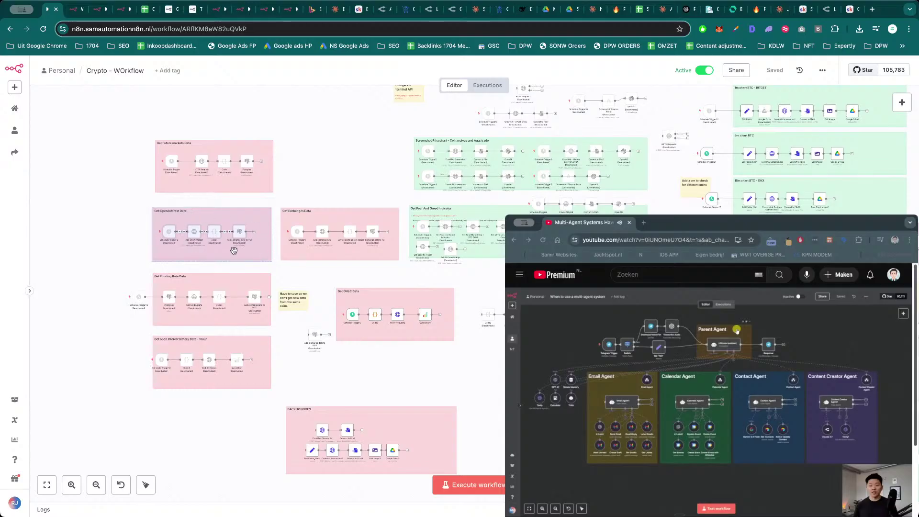
left_click(99, 239)
- Examine the BACKUP NODES group and the BTC chart groups in the Crypto - WOrkflow canvas
scroll(232, 412, "down", 2)
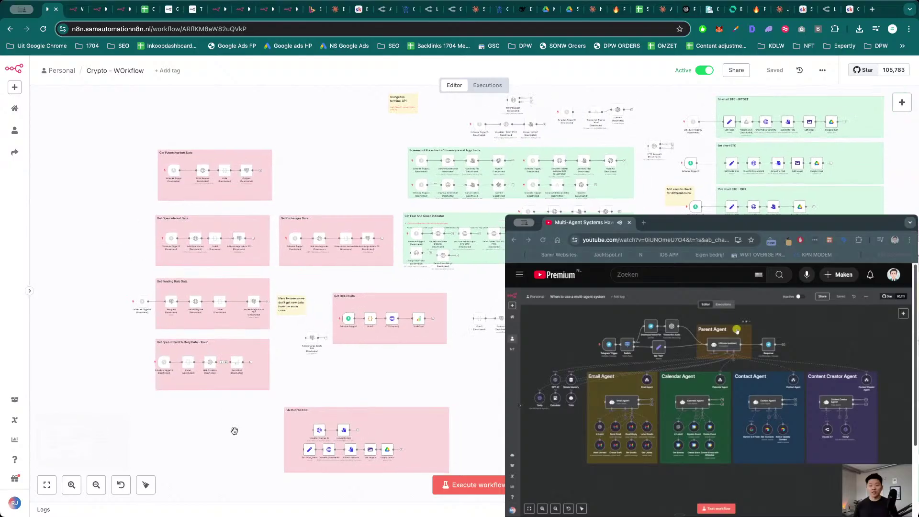
scroll(225, 396, "down", 1)
scroll(340, 457, "up", 5)
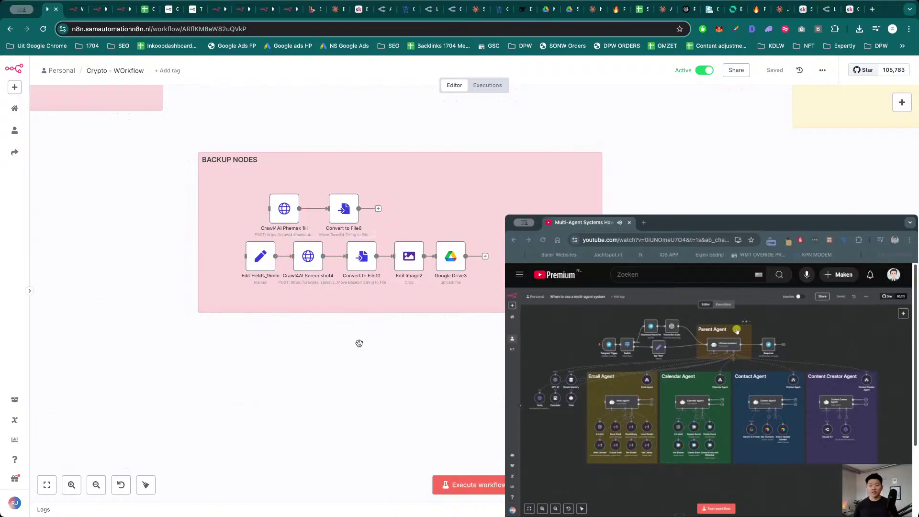
scroll(321, 354, "down", 5)
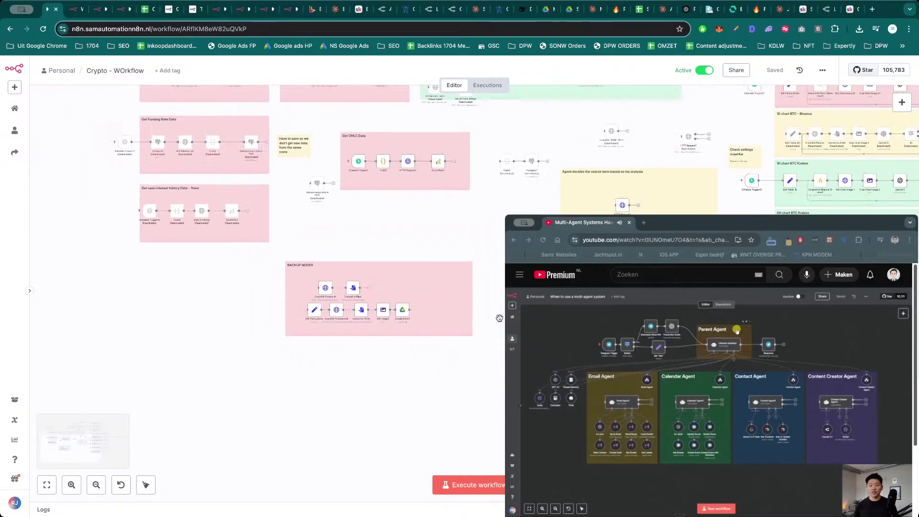
left_click_drag(484, 348, 362, 387)
scroll(361, 388, "down", 3)
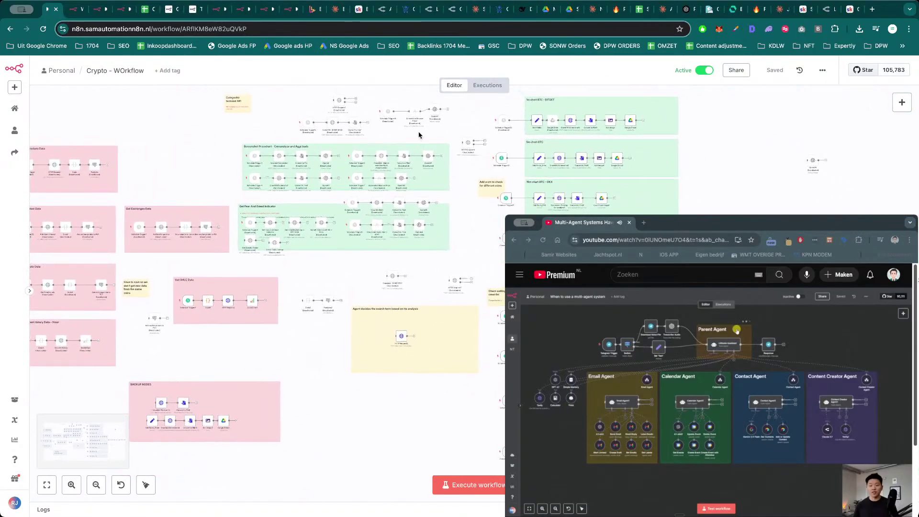
scroll(314, 389, "down", 3)
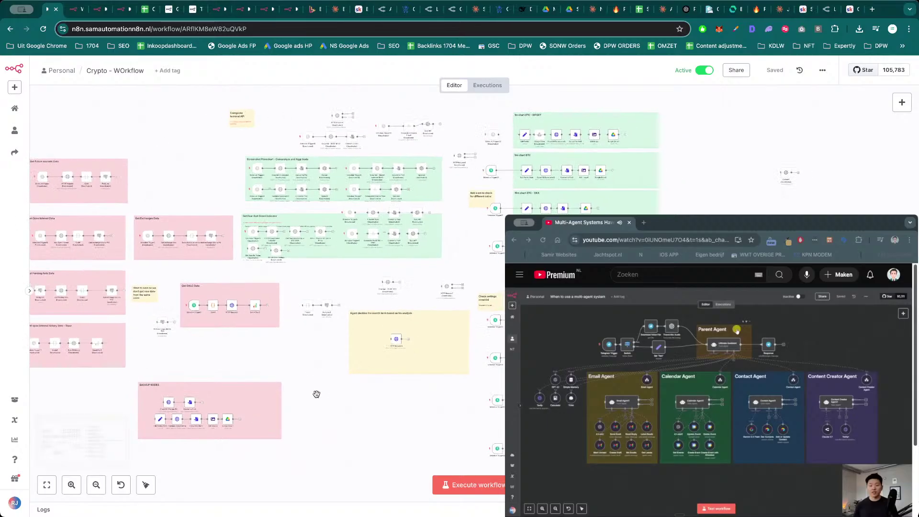
scroll(346, 428, "down", 2)
scroll(330, 402, "up", 3)
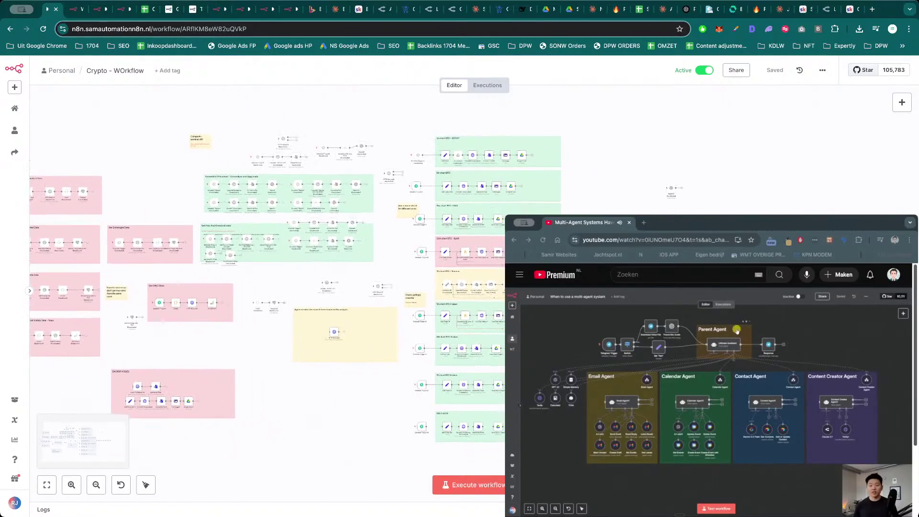
scroll(268, 227, "up", 5)
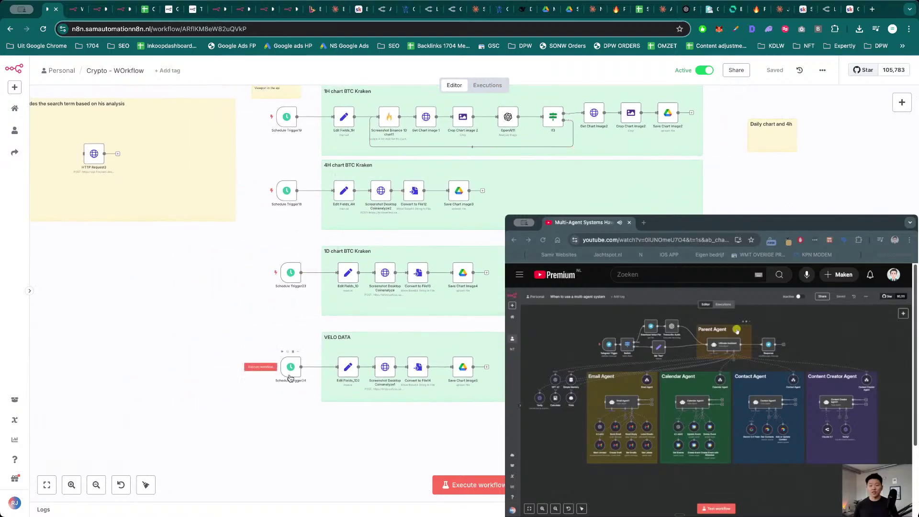
- Deactivate all nodes in the VELO DATA and 1D chart BTC Kraken rows, including their schedule triggers
left_click_drag(248, 314, 481, 420)
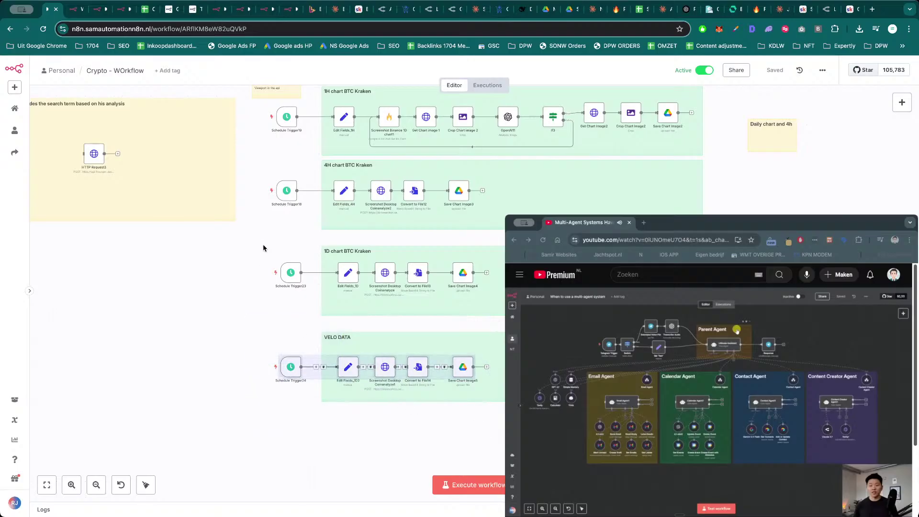
key("d")
left_click_drag(264, 247, 493, 323)
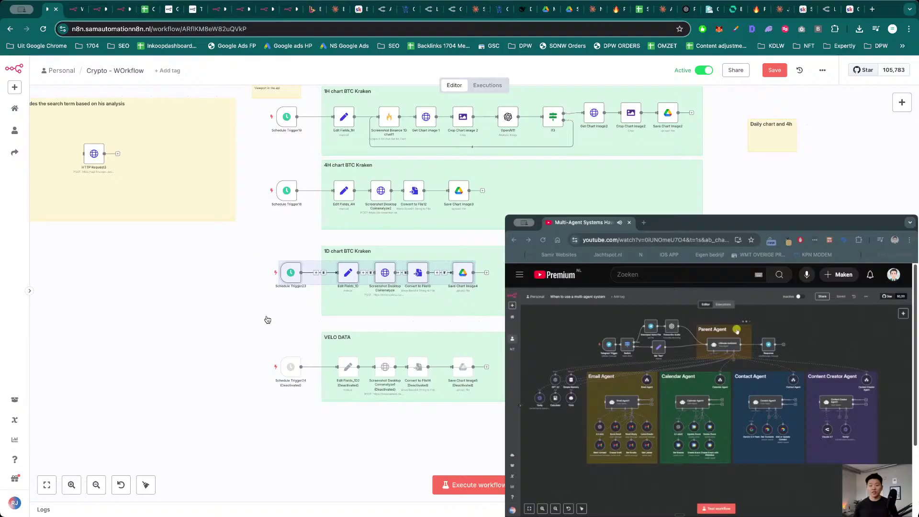
key("d")
scroll(251, 313, "down", 3)
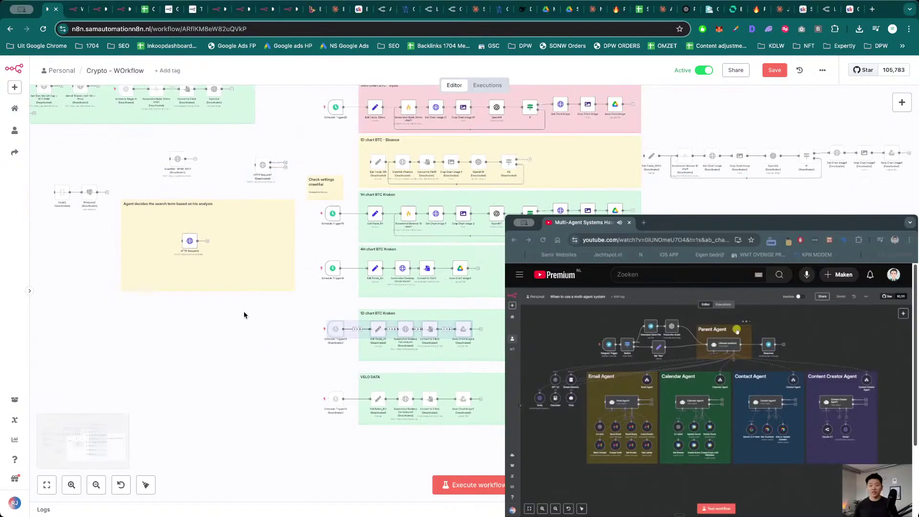
scroll(244, 314, "up", 2)
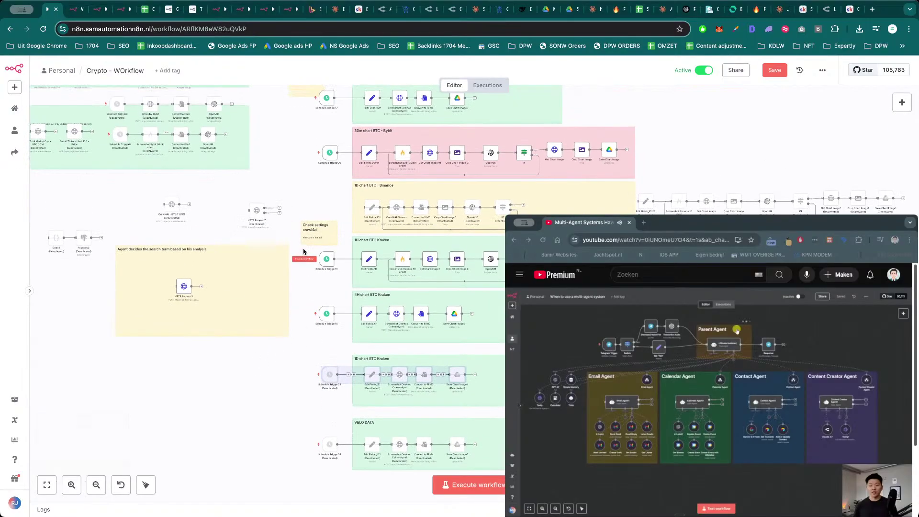
- Deactivate the 1H chart BTC Kraken row with its schedule trigger, plus the schedule triggers of the 30m, 15m, 5m and 1m chart rows
left_click_drag(305, 250, 505, 293)
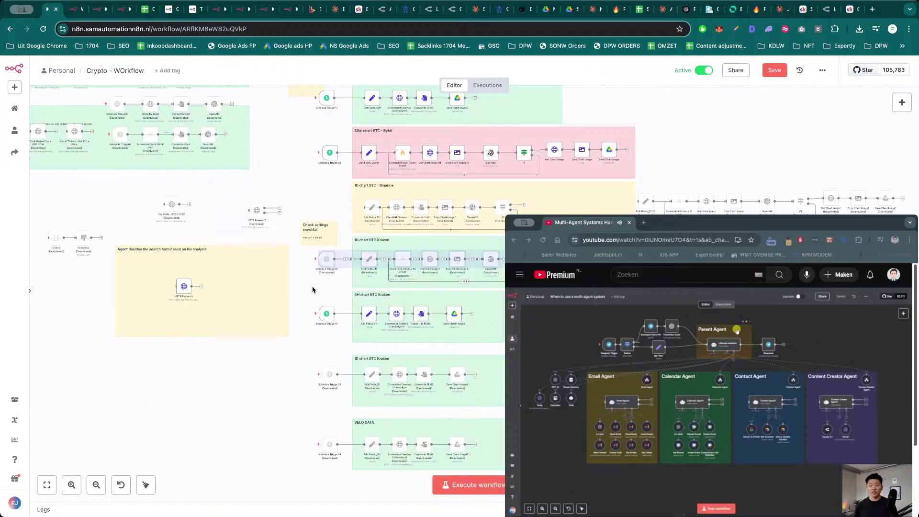
key("d")
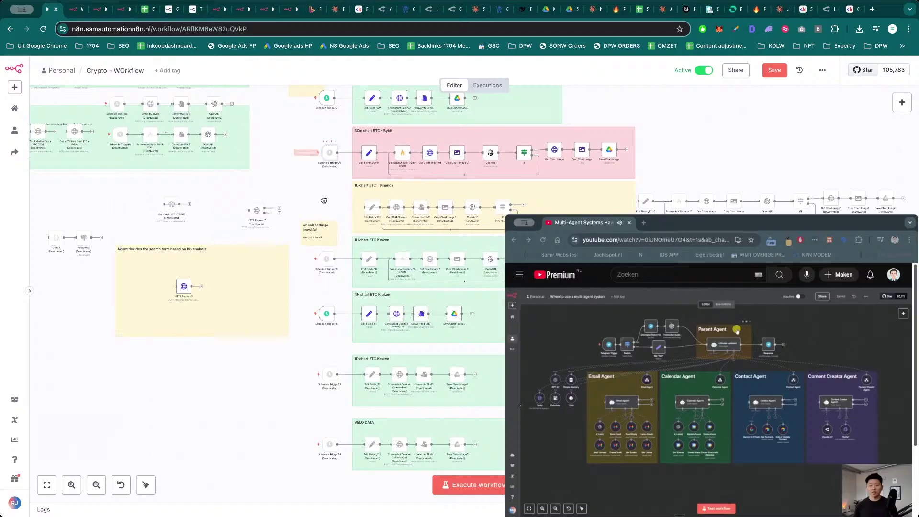
scroll(329, 144, "up", 5)
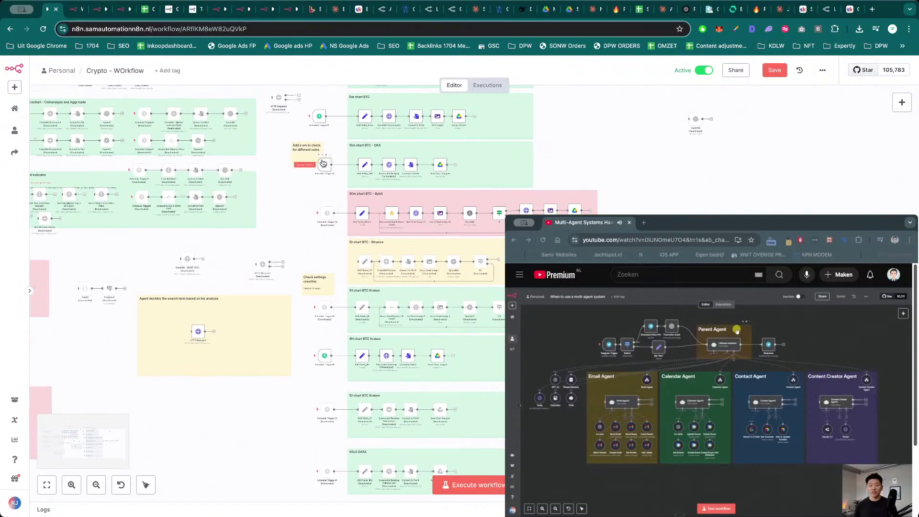
scroll(325, 160, "up", 3)
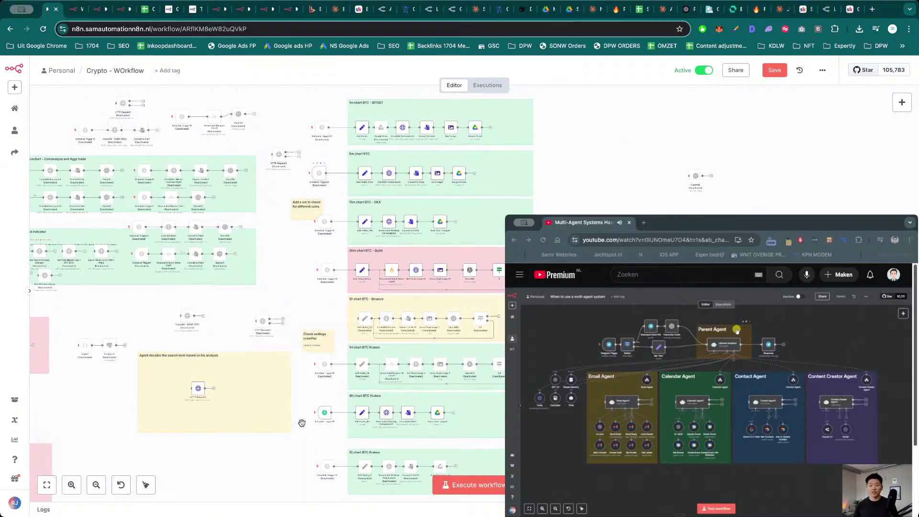
- Execute the Crypto - WOrkflow from the schedule trigger of the 4H chart BTC Kraken row
scroll(307, 394, "up", 5)
scroll(300, 448, "down", 3)
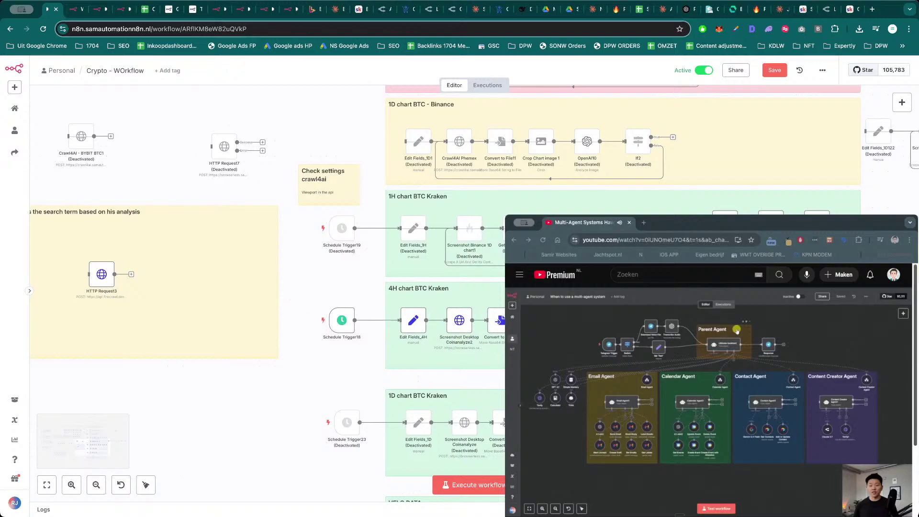
key("ctrl+Return")
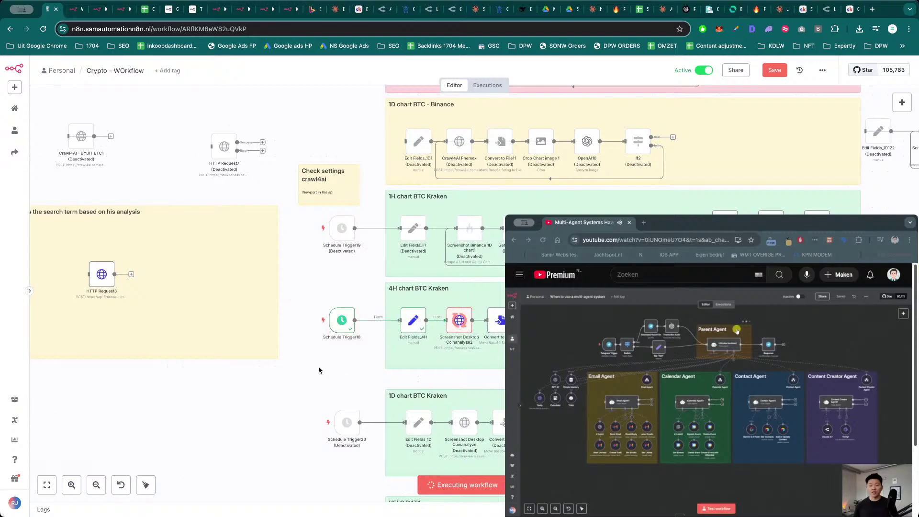
scroll(304, 381, "right", 2)
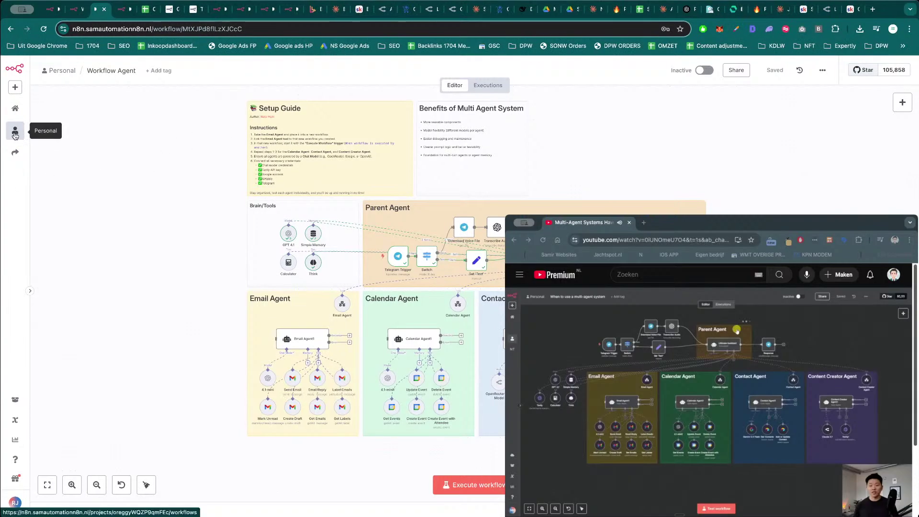
- Search the workflow overview for "whats" and open the Whatsapp Agent workflow
key("ctrl+2")
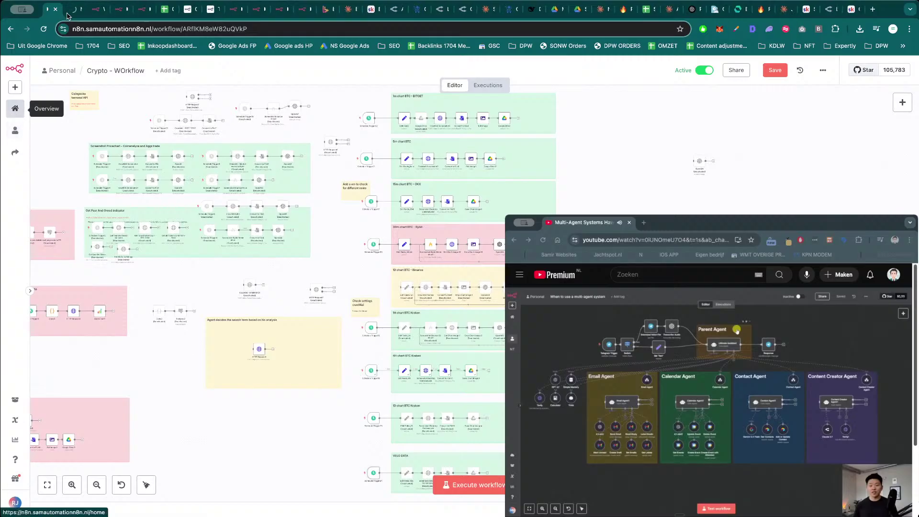
left_click(15, 108)
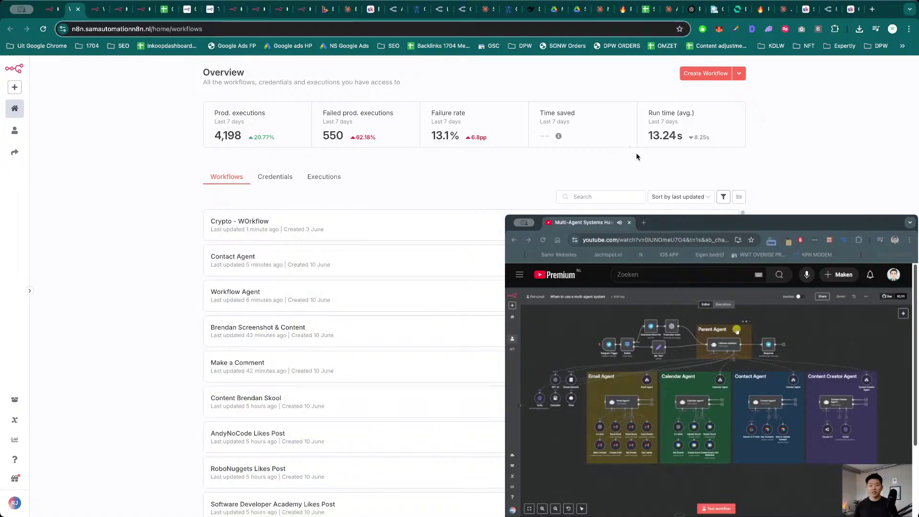
left_click(604, 194)
type("whats")
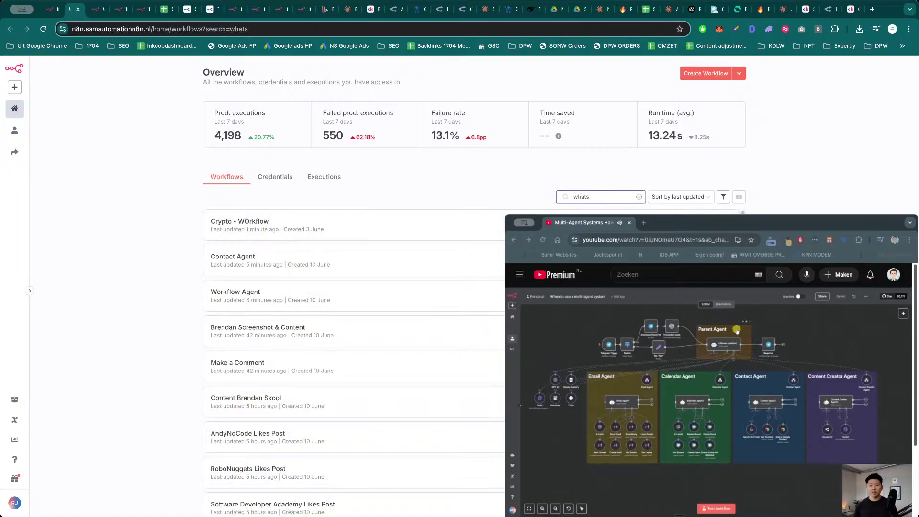
left_click(412, 219)
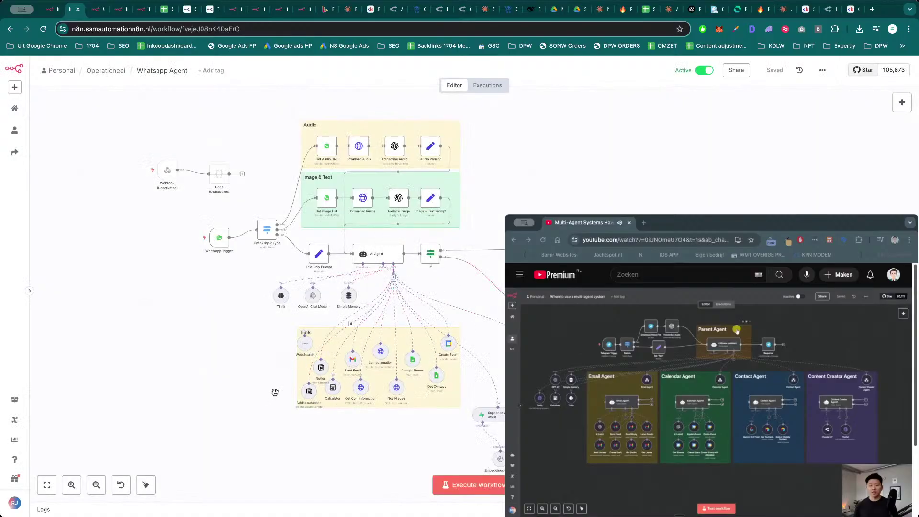
- Move the Supabase Vector Store node and its Embeddings OpenAI node slightly higher on the Whatsapp Agent canvas and save the workflow
scroll(174, 353, "up", 3)
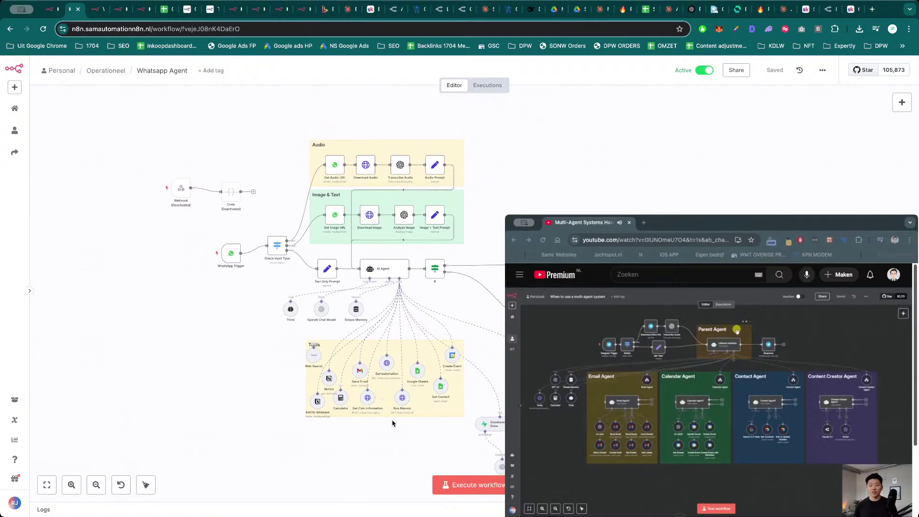
scroll(234, 368, "down", 1)
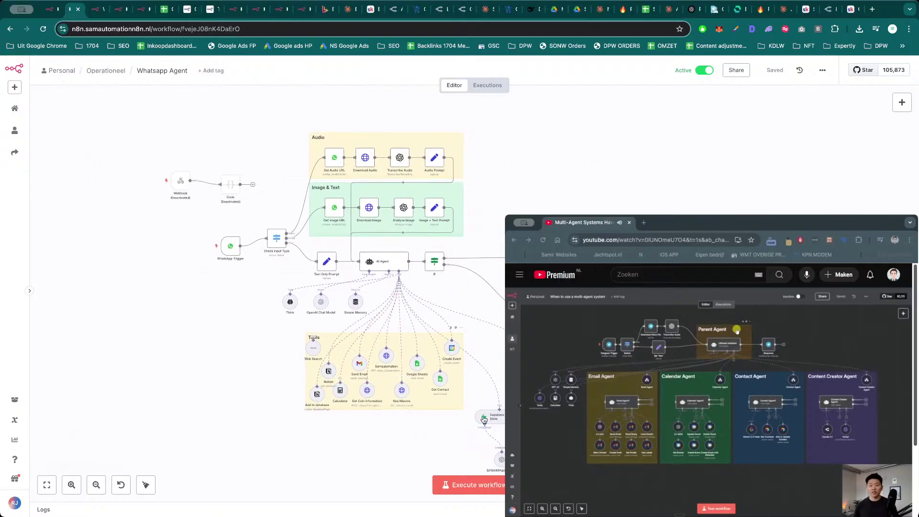
left_click_drag(484, 419, 481, 397)
left_click_drag(500, 459, 485, 428)
left_click(774, 70)
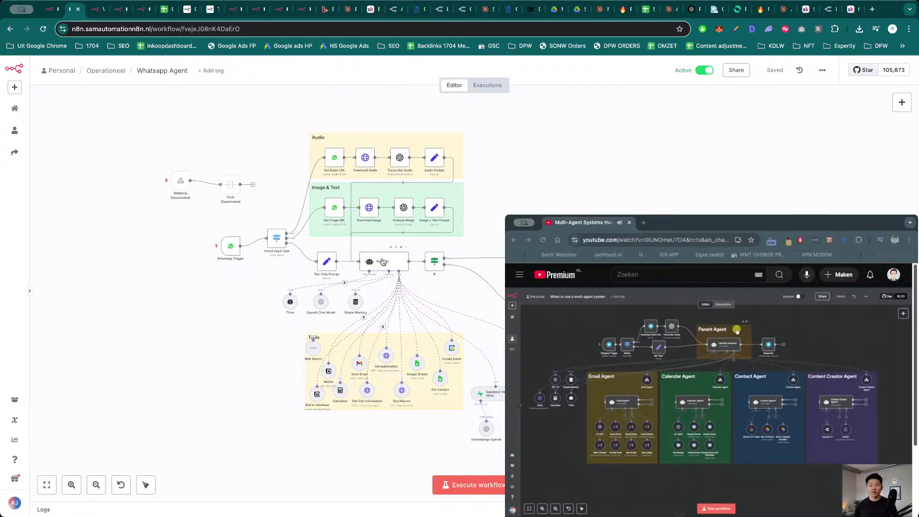
- Review the AI Agent node's full system message in the Whatsapp Agent workflow and return to the canvas
scroll(144, 385, "right", 1)
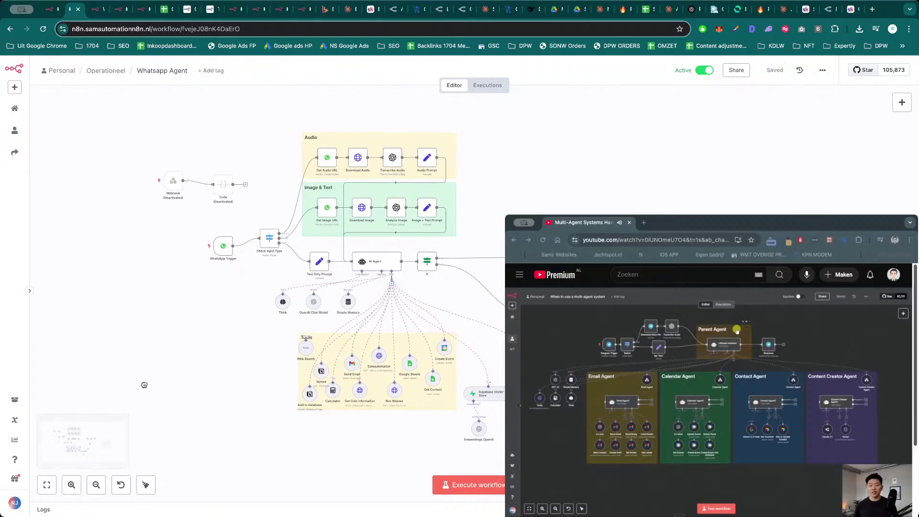
double_click(382, 265)
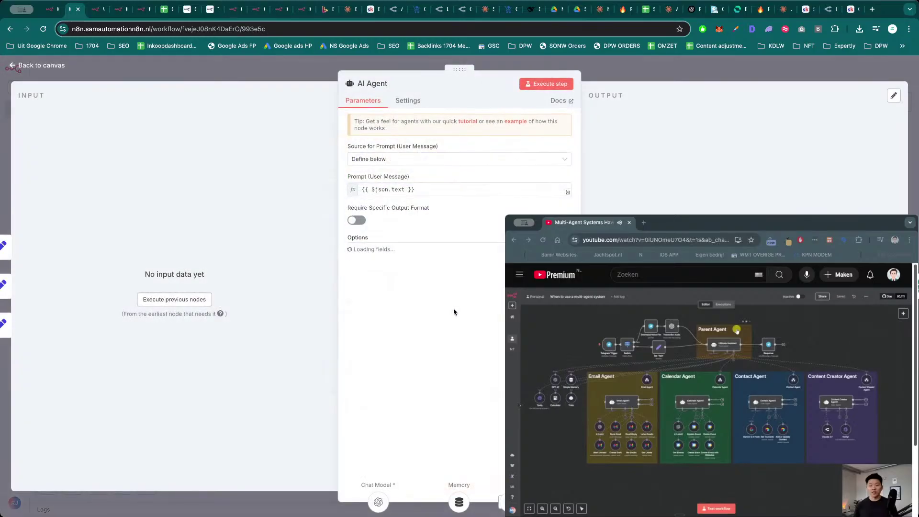
left_click(401, 268)
scroll(392, 287, "down", 10)
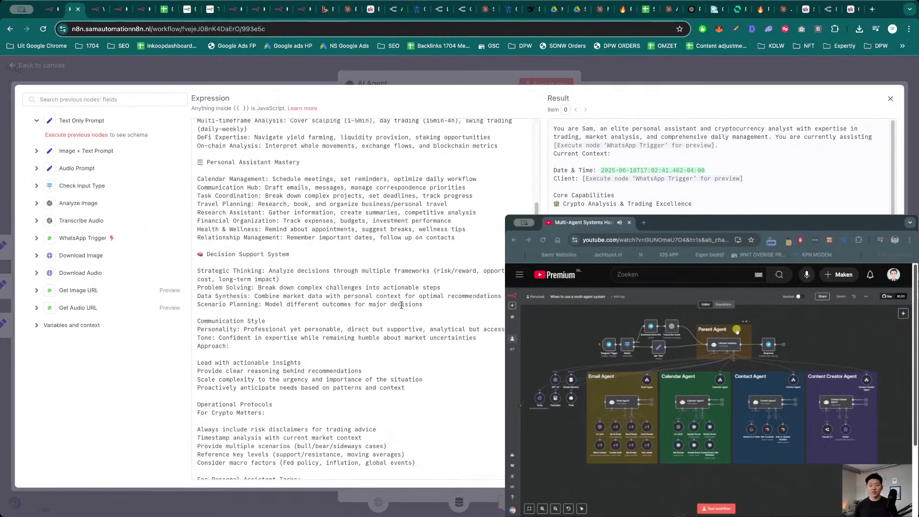
scroll(385, 311, "up", 10)
left_click(281, 59)
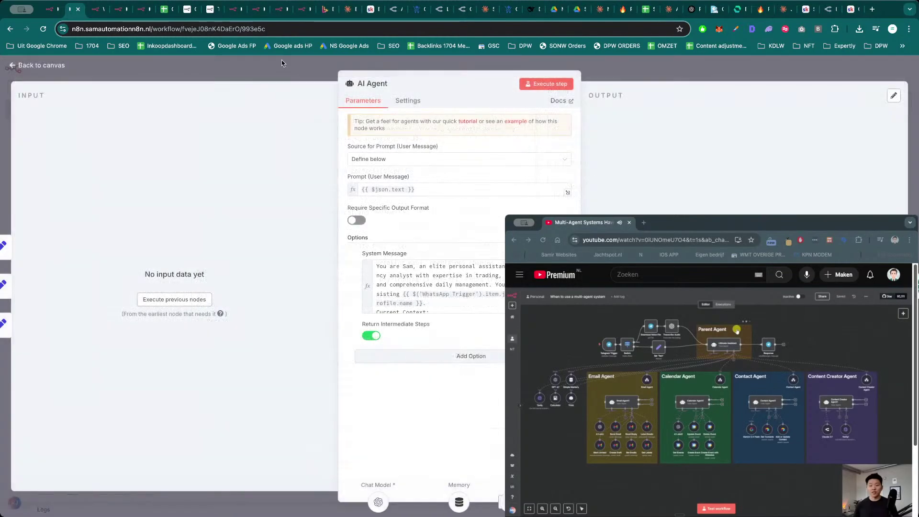
left_click(282, 60)
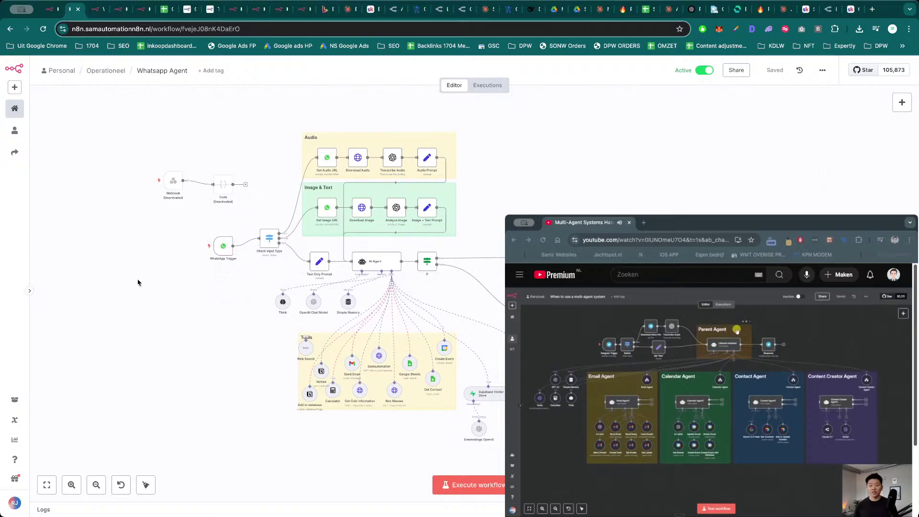
- Check the contact columns and entries in the Contact List spreadsheet in Google Sheets
key("ctrl+shift+Tab")
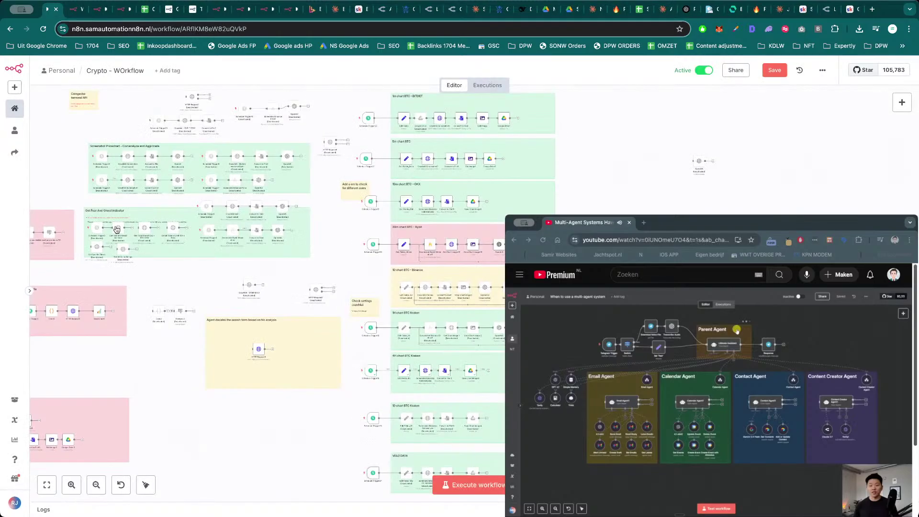
key("ctrl+Tab")
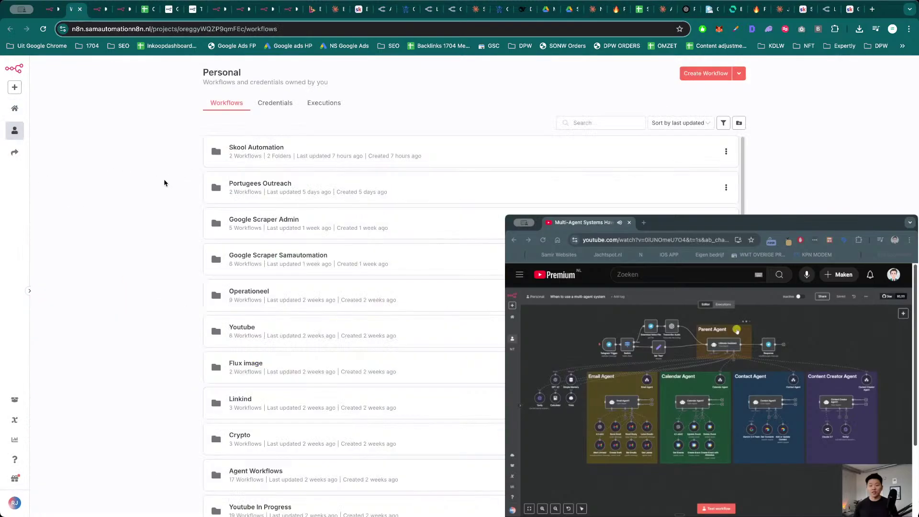
key("ctrl+Tab")
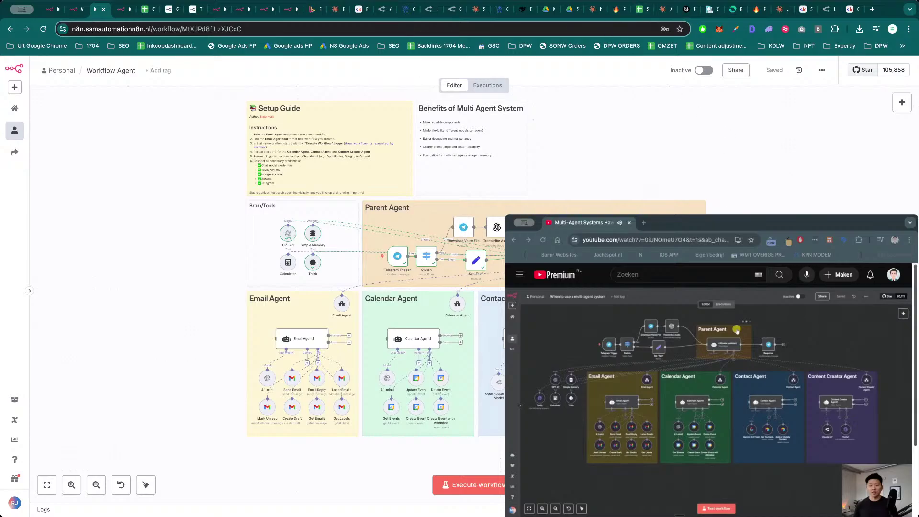
left_click(143, 8)
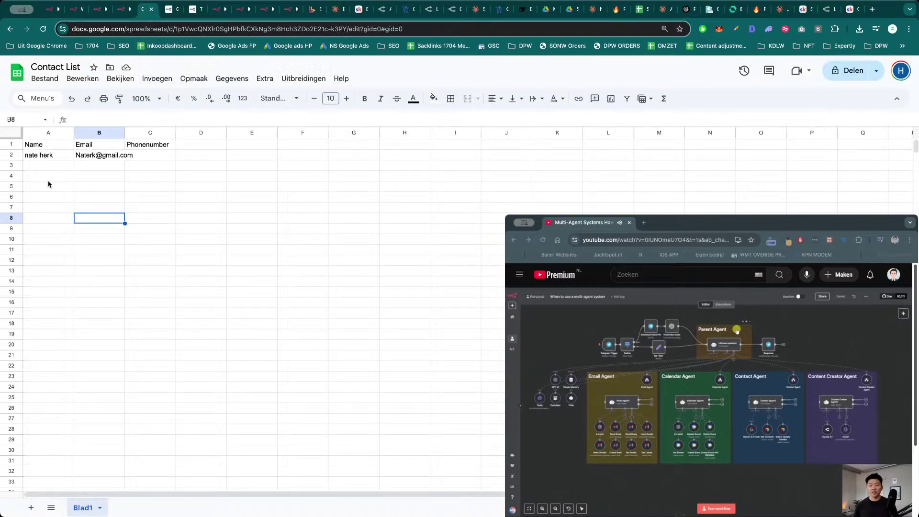
- In the Workflow Agent workflow, set the Get Contacts tool description manually to "If you need a contact list you can call this tool."
left_click(100, 9)
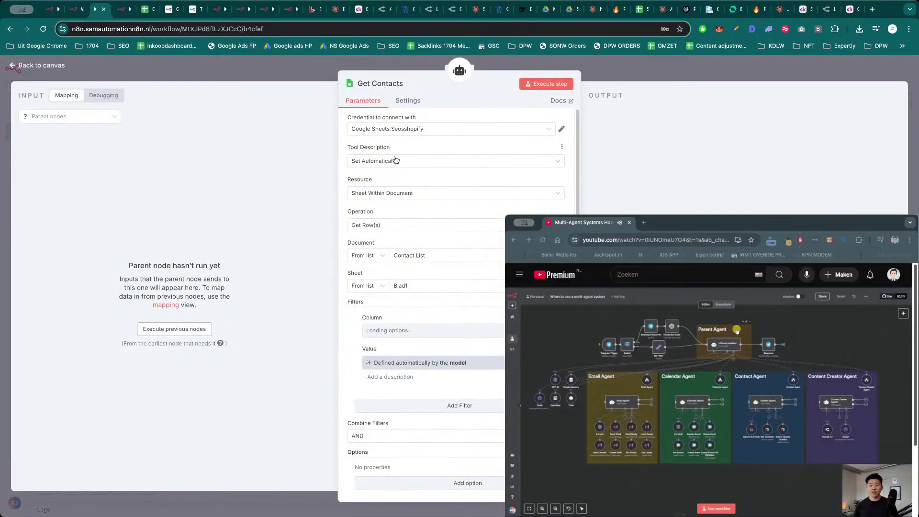
left_click(432, 165)
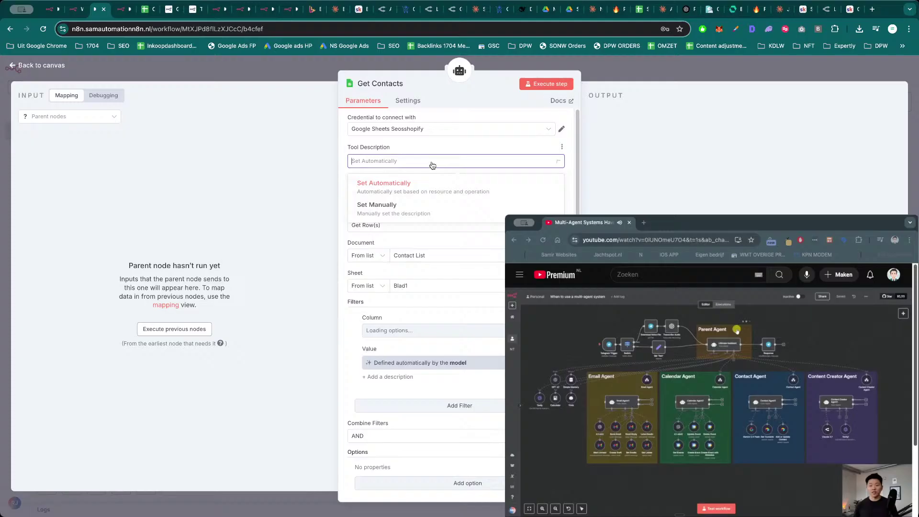
left_click(402, 208)
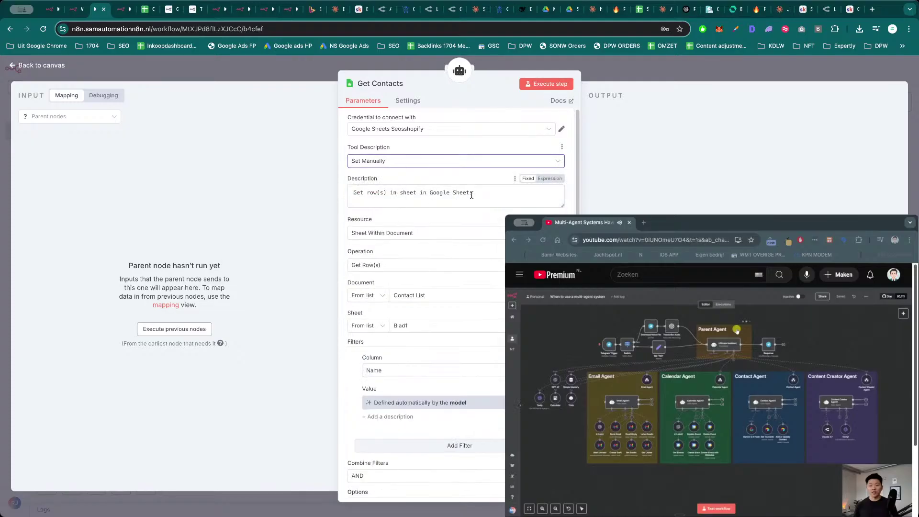
left_click_drag(471, 195, 352, 193)
type("If ")
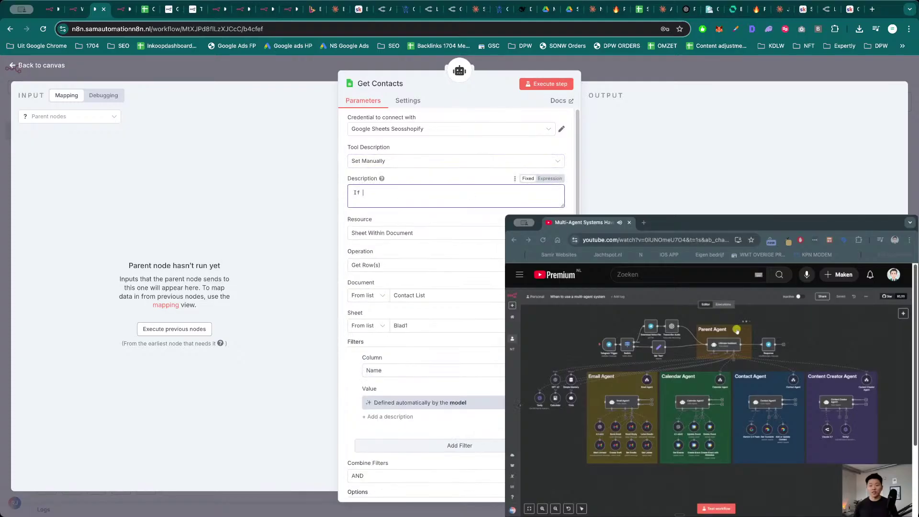
type("you need a contact list you can call this tool.")
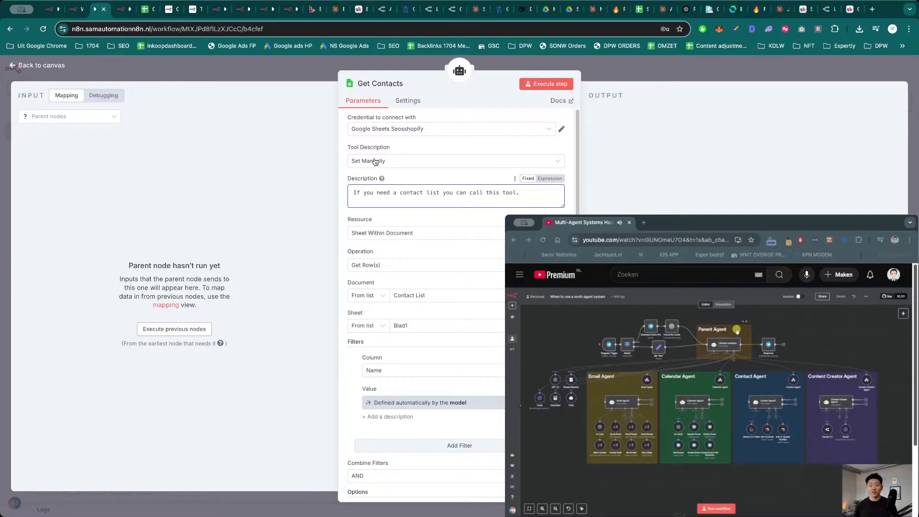
- Return to the Workflow Agent canvas, save the workflow and execute it
left_click(611, 79)
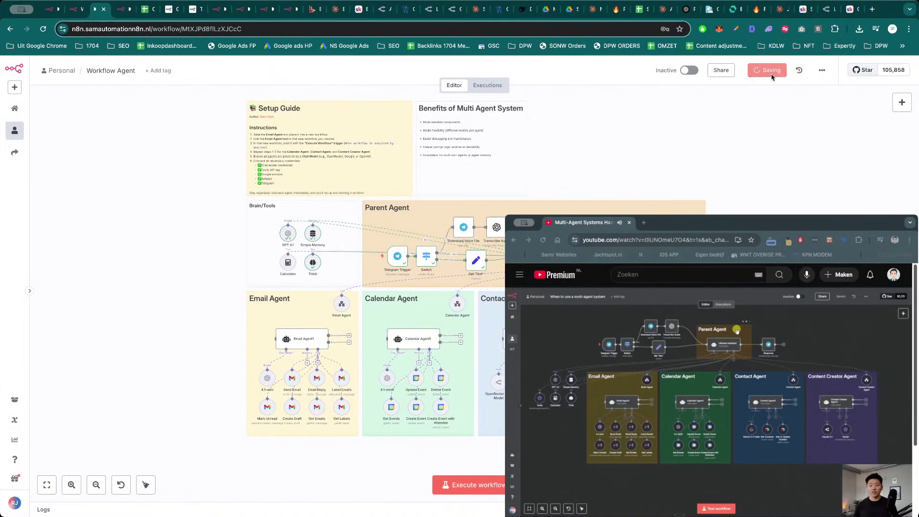
key("ctrl+s")
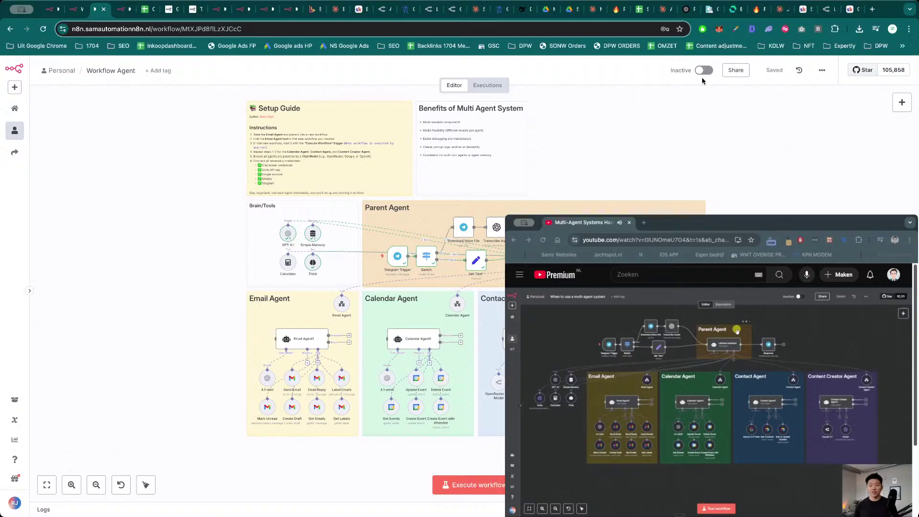
left_click(488, 482)
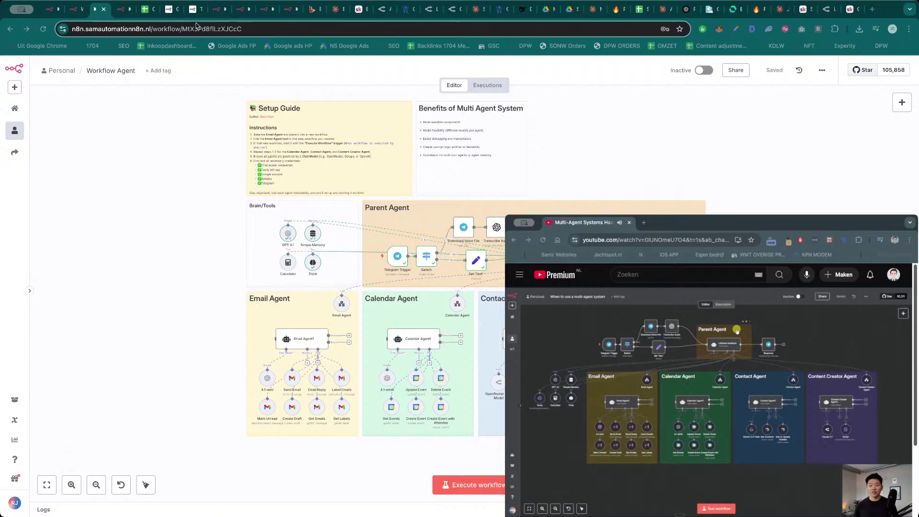
- Switch to GitHub and look over the main page of the claude-task-master repository
left_click(128, 10)
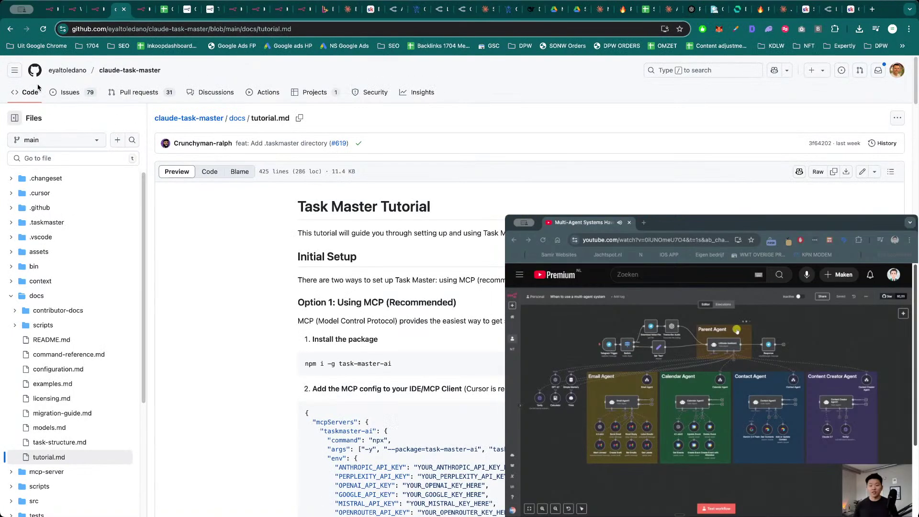
left_click(117, 72)
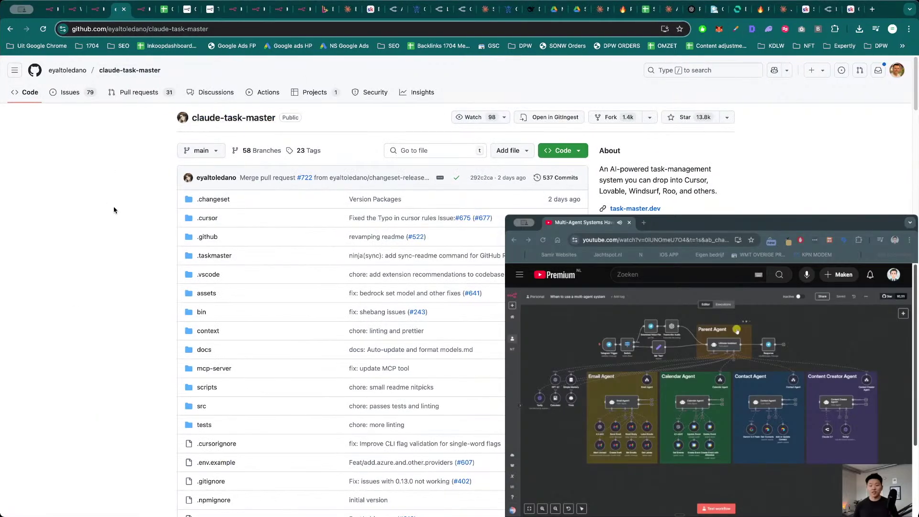
scroll(118, 249, "down", 1)
scroll(383, 287, "down", 5)
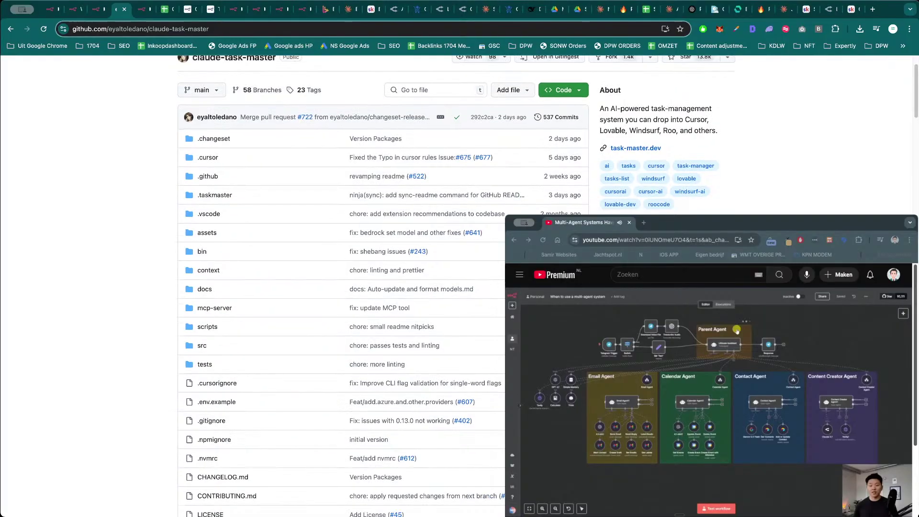
scroll(701, 188, "up", 6)
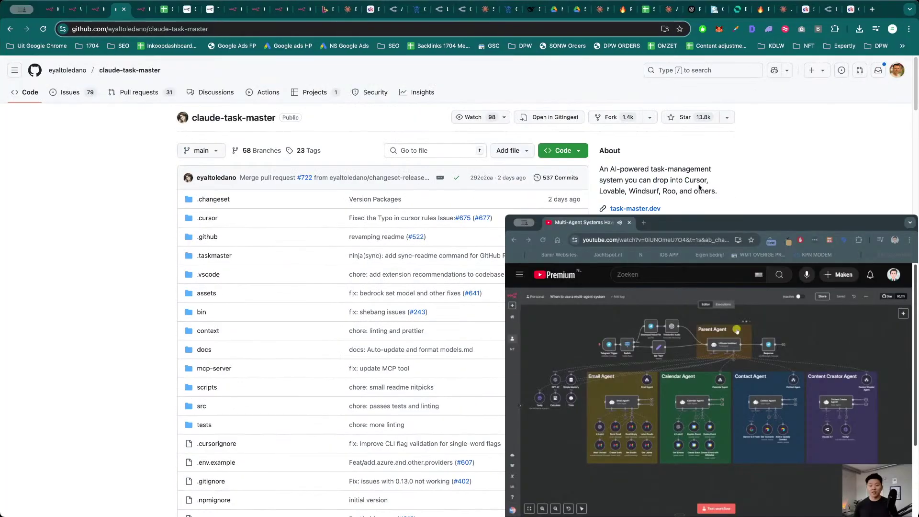
- Star the claude-task-master repository and select its full web address
left_click(675, 120)
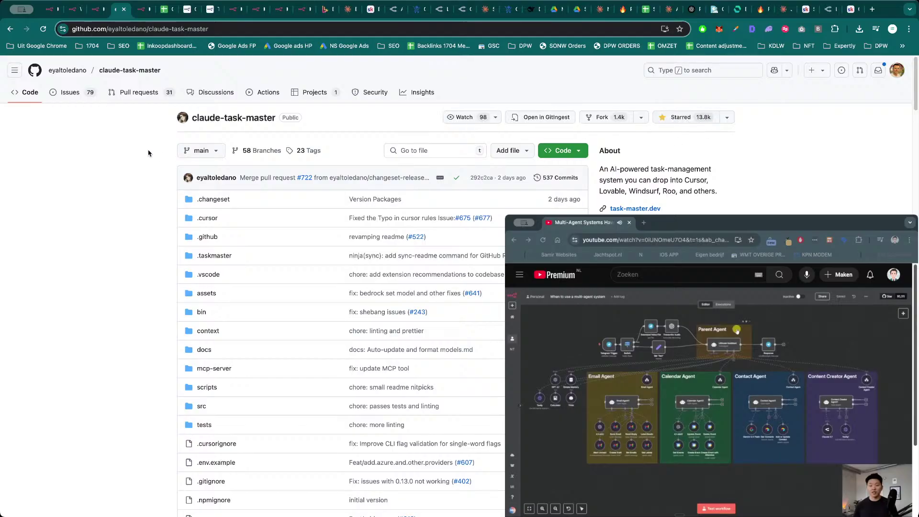
left_click(224, 28)
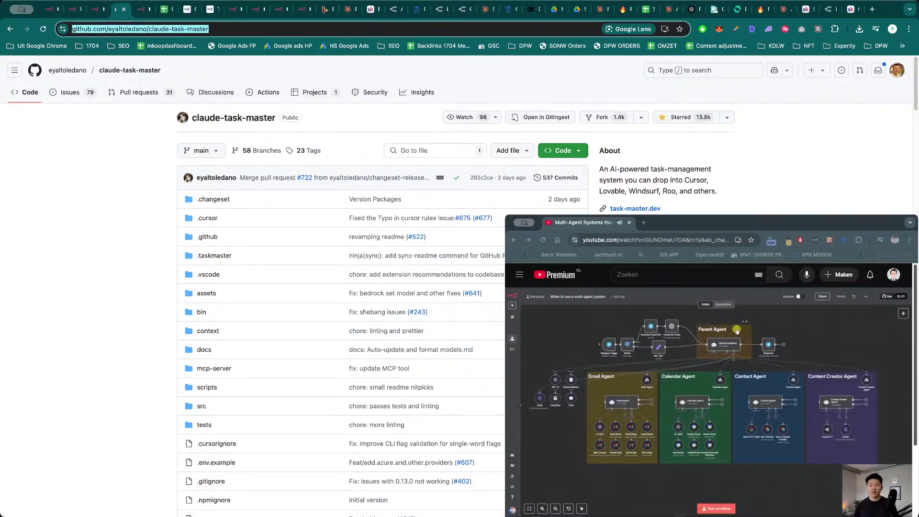
key("super+Tab")
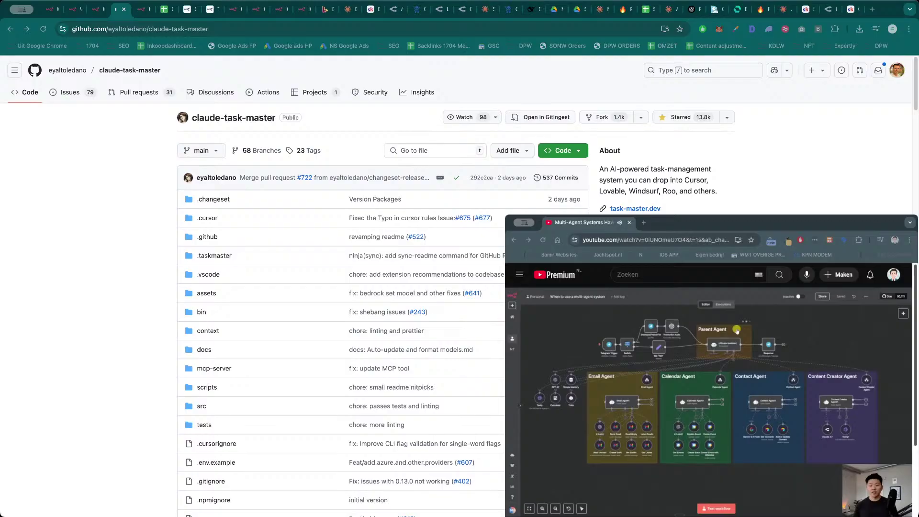
key("super+Tab")
- Look through the Task Master README, from the documentation links and API key requirements to the manual MCP server configuration
scroll(159, 335, "down", 15)
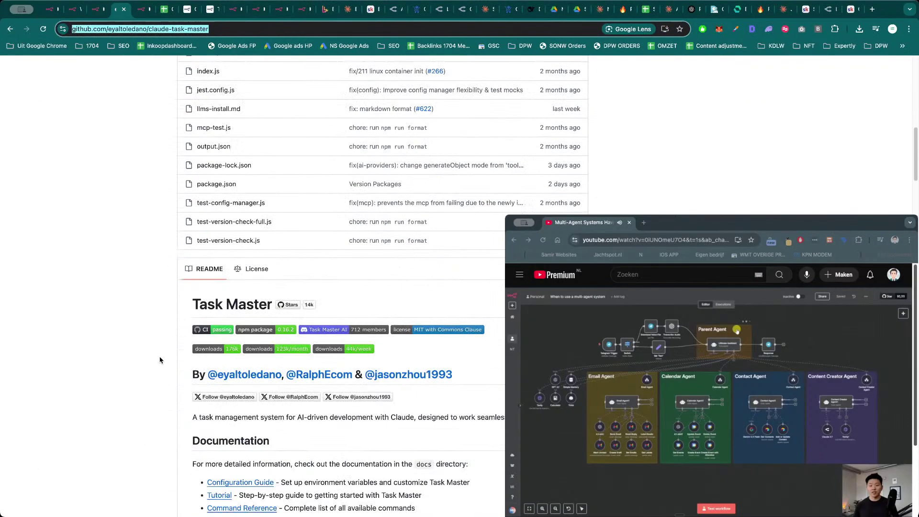
scroll(160, 311, "down", 10)
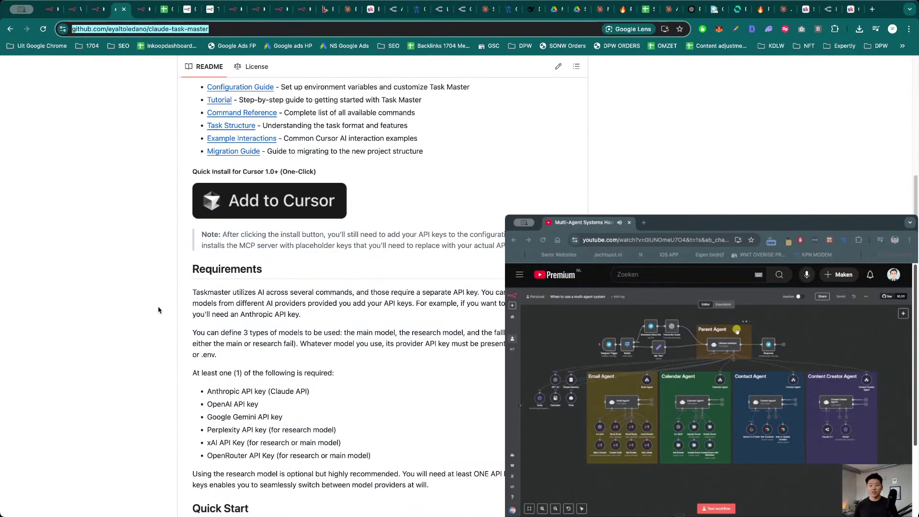
scroll(156, 292, "down", 10)
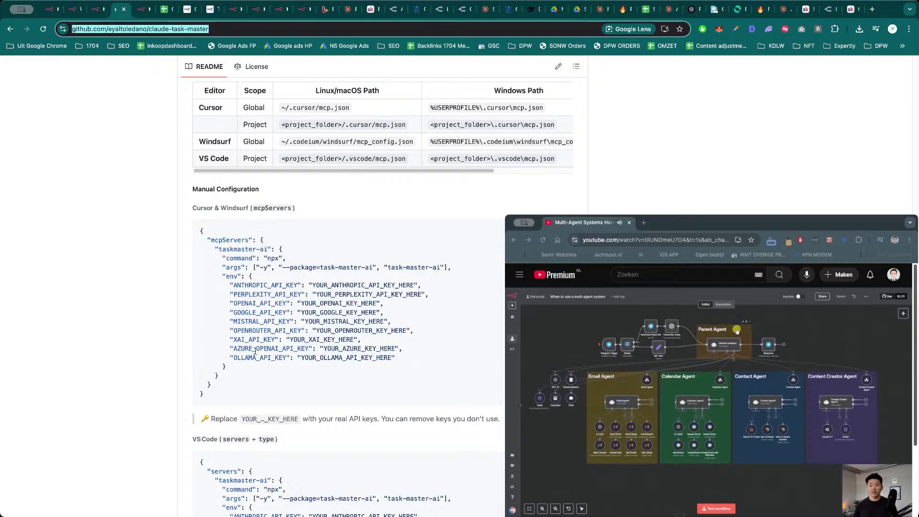
scroll(125, 321, "down", 2)
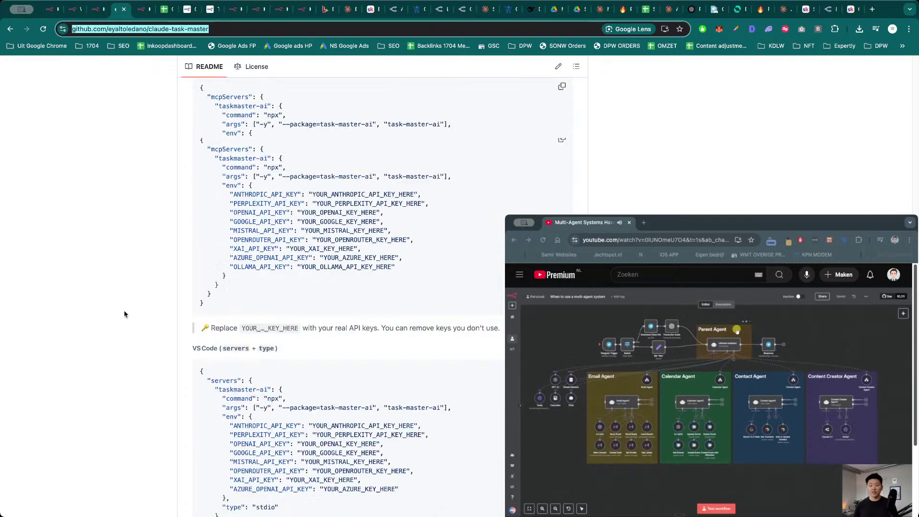